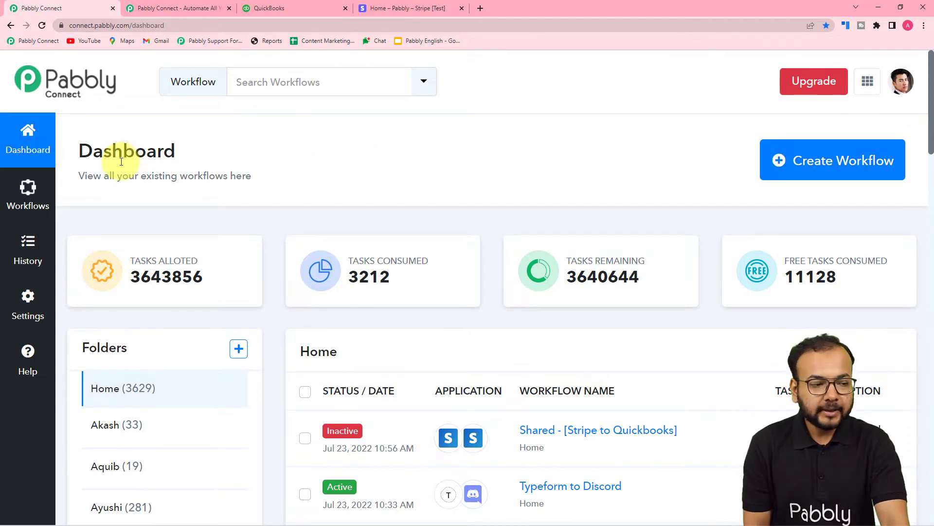
{"action": "left_click", "coordinate": [177, 8]}
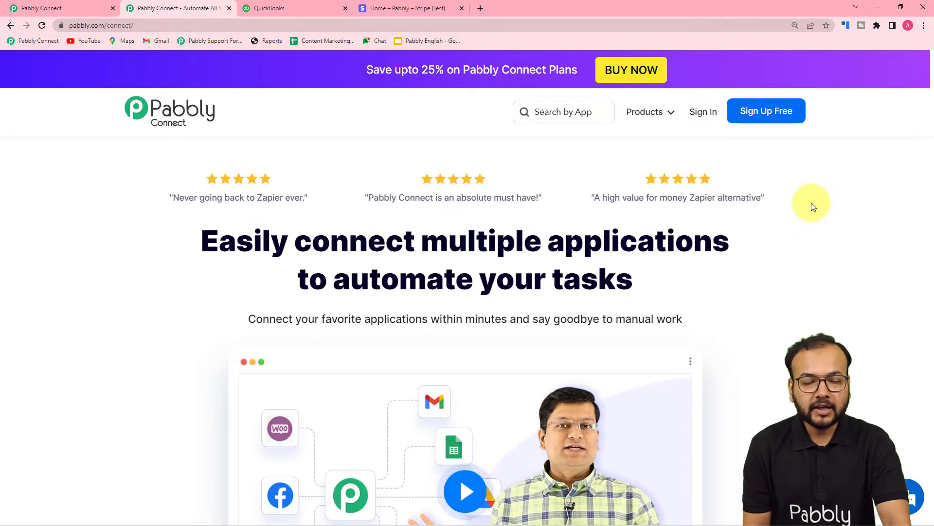
{"action": "left_click", "coordinate": [78, 6]}
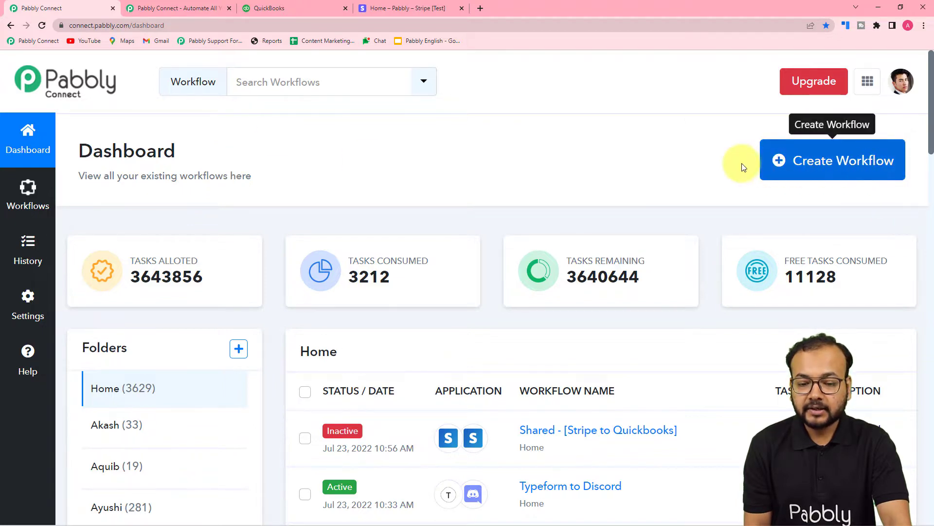
- Create a new workflow named "Stripe to Quickbooks Automation"
{"action": "left_click", "coordinate": [793, 161]}
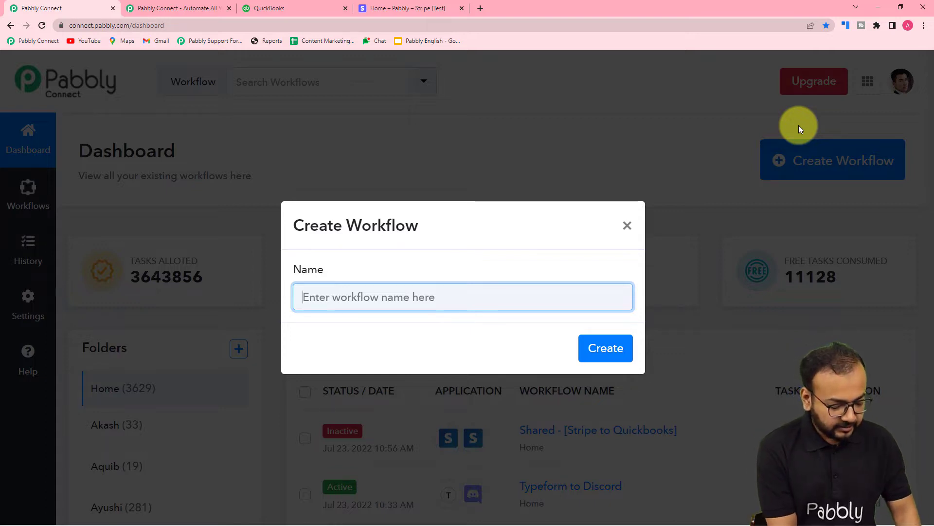
{"action": "type", "text": "Strip"}
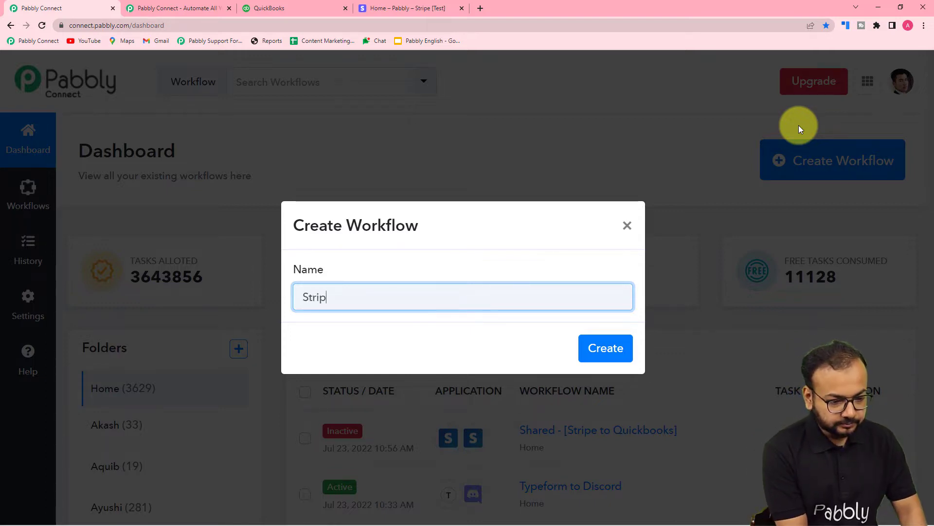
{"action": "type", "text": "e to Q"}
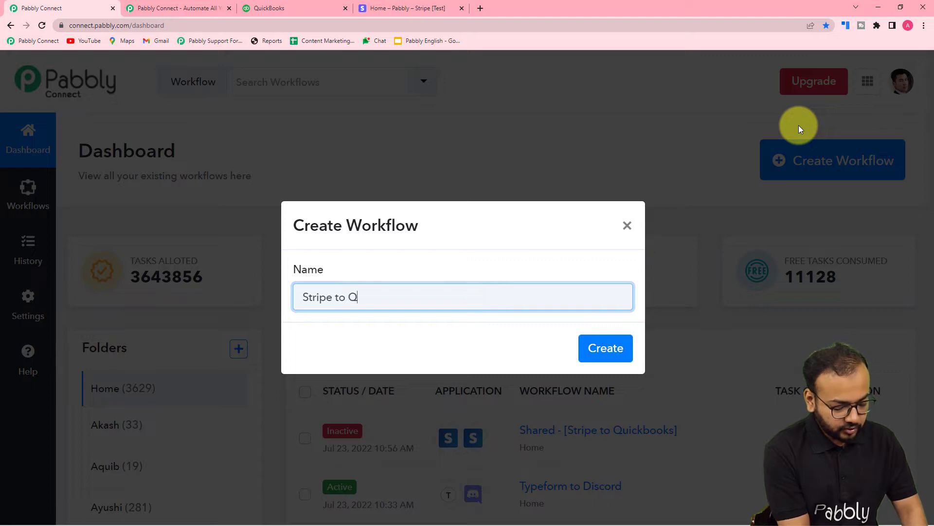
{"action": "type", "text": "uic"}
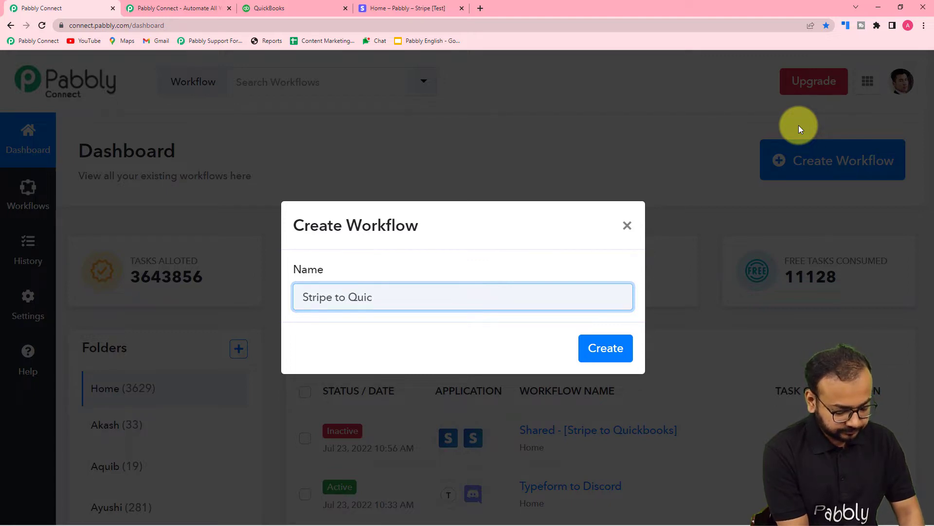
{"action": "type", "text": "kbooks"}
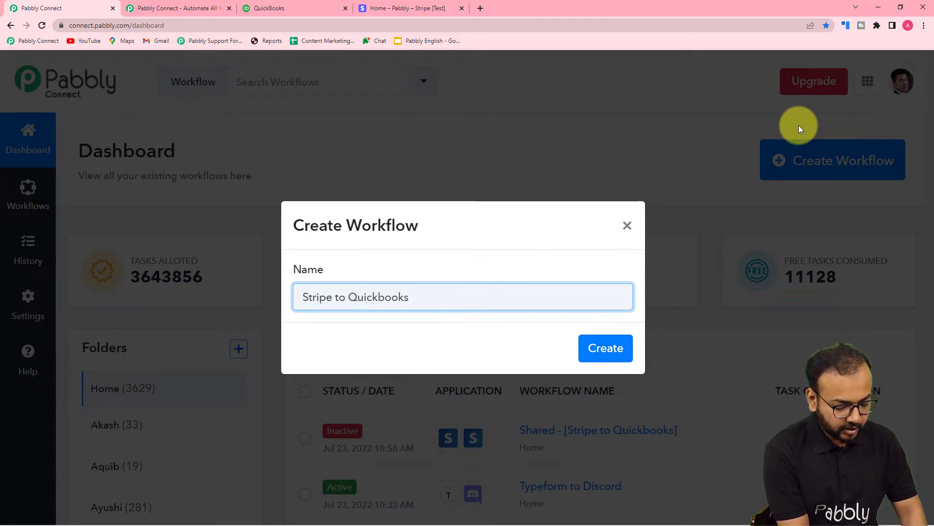
{"action": "type", "text": " Aut"}
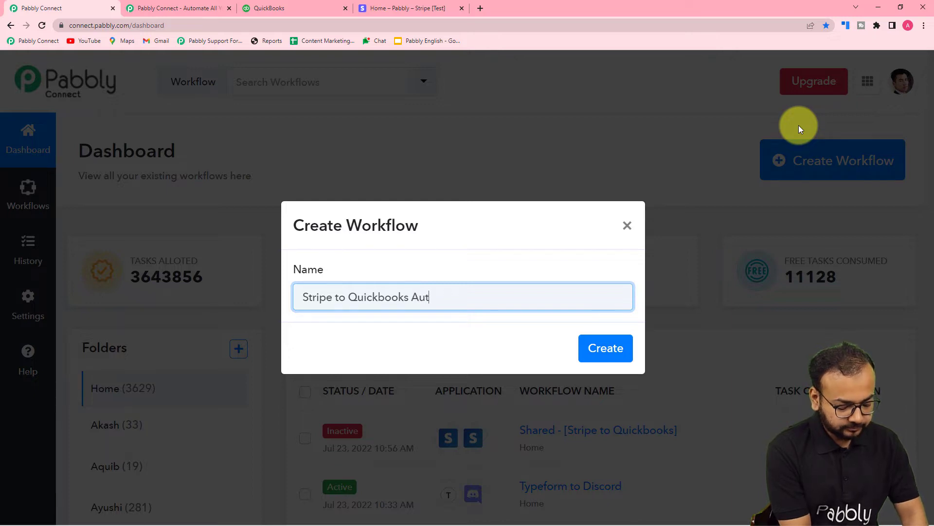
{"action": "type", "text": "omation"}
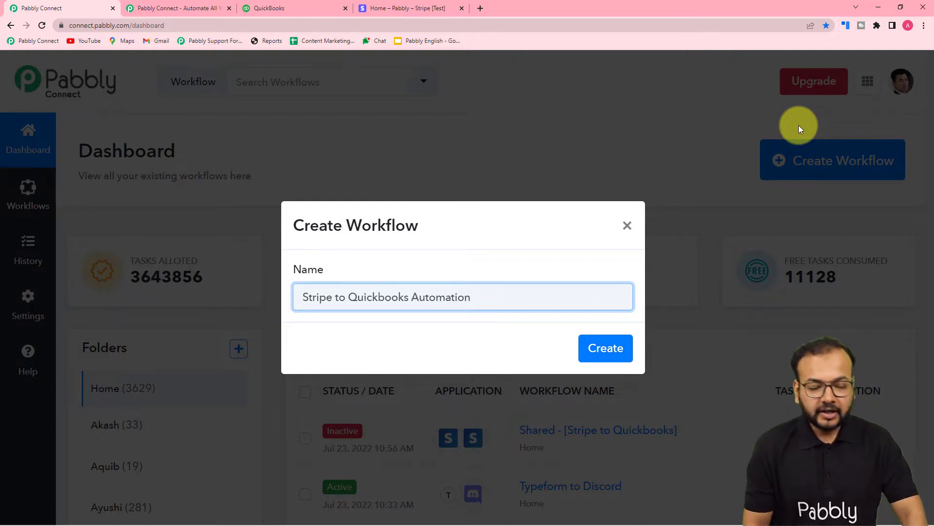
{"action": "left_click", "coordinate": [611, 358]}
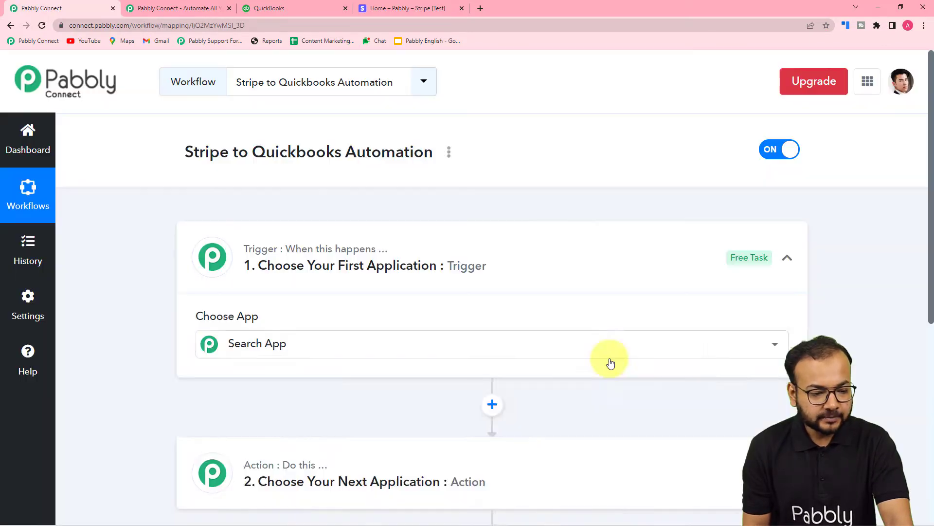
- Search for Stripe and choose it as the workflow's trigger application
{"action": "left_click", "coordinate": [786, 261]}
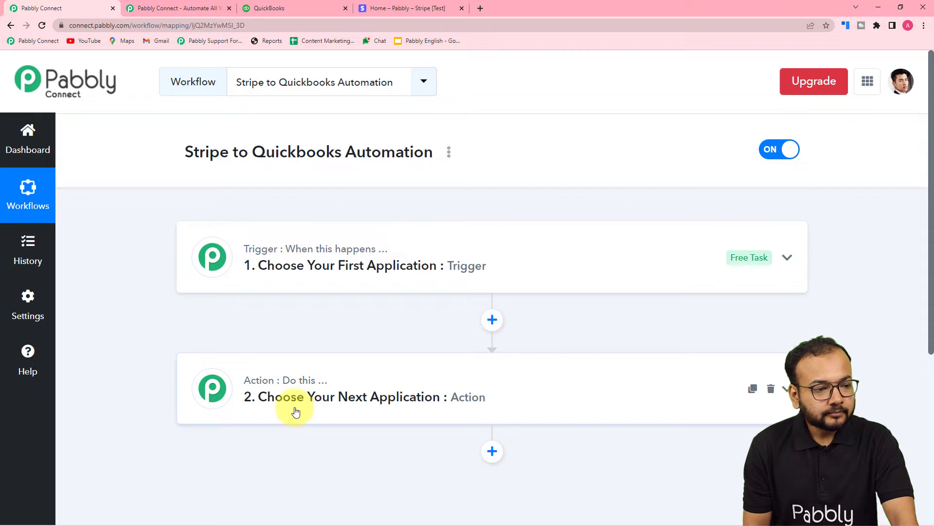
{"action": "left_click", "coordinate": [267, 265]}
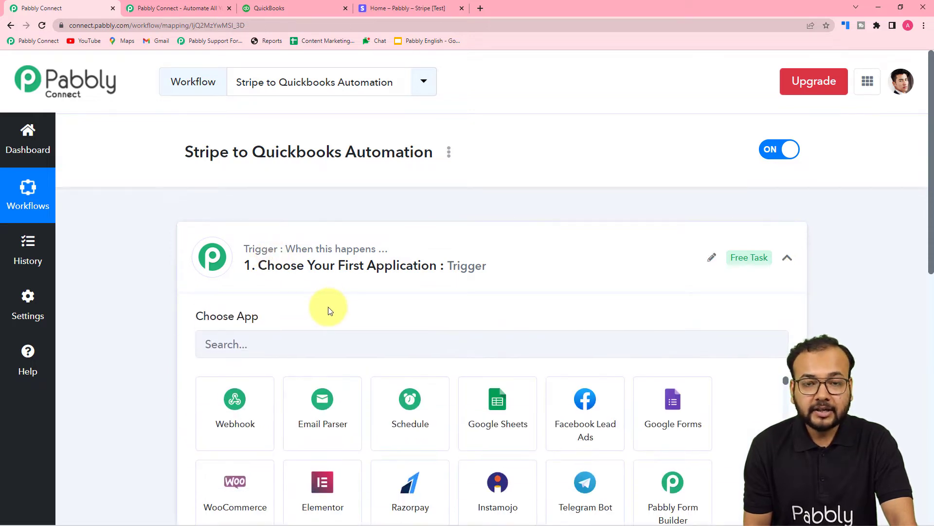
{"action": "scroll", "coordinate": [329, 309], "scroll_direction": "down", "scroll_amount": 1}
{"action": "scroll", "coordinate": [328, 310], "scroll_direction": "down", "scroll_amount": 2}
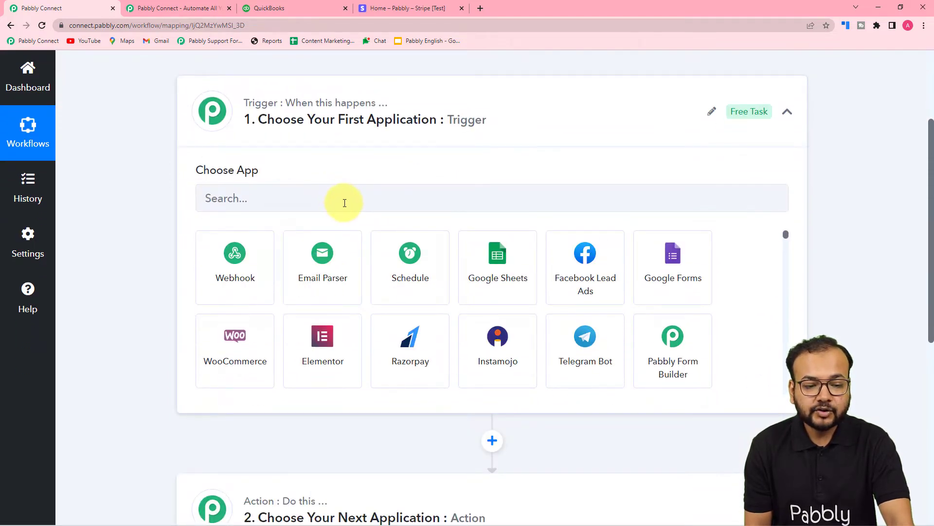
{"action": "left_click", "coordinate": [345, 203]}
{"action": "type", "text": "strip"}
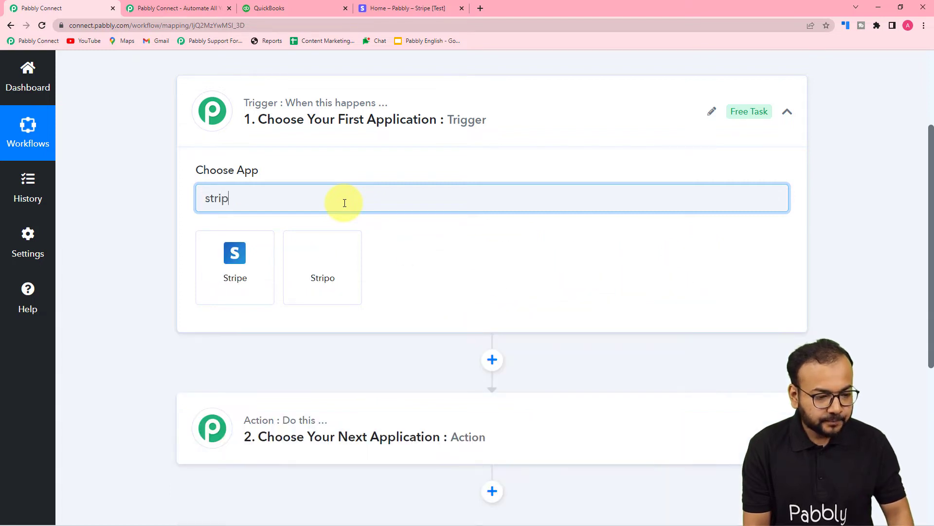
{"action": "left_click", "coordinate": [246, 281]}
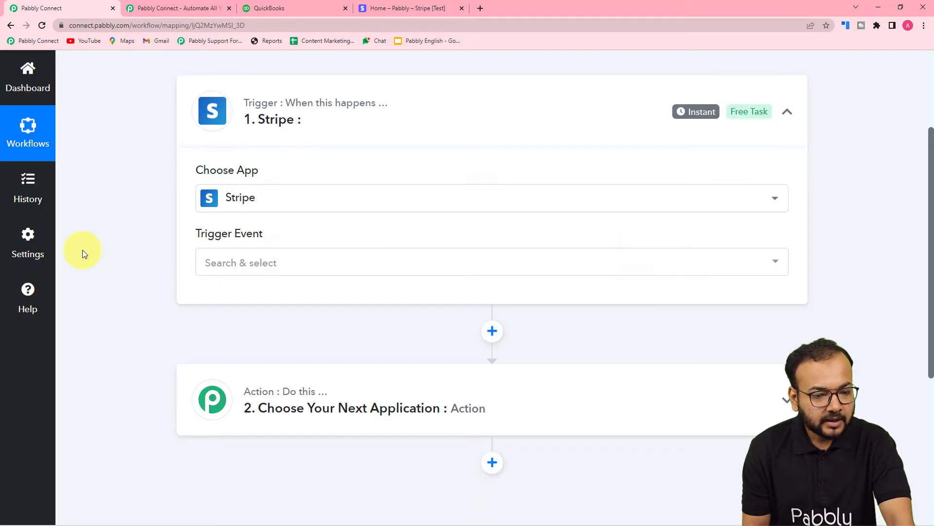
- Set the Stripe trigger event to New Charge
{"action": "scroll", "coordinate": [97, 251], "scroll_direction": "down", "scroll_amount": 1}
{"action": "left_click", "coordinate": [257, 217]}
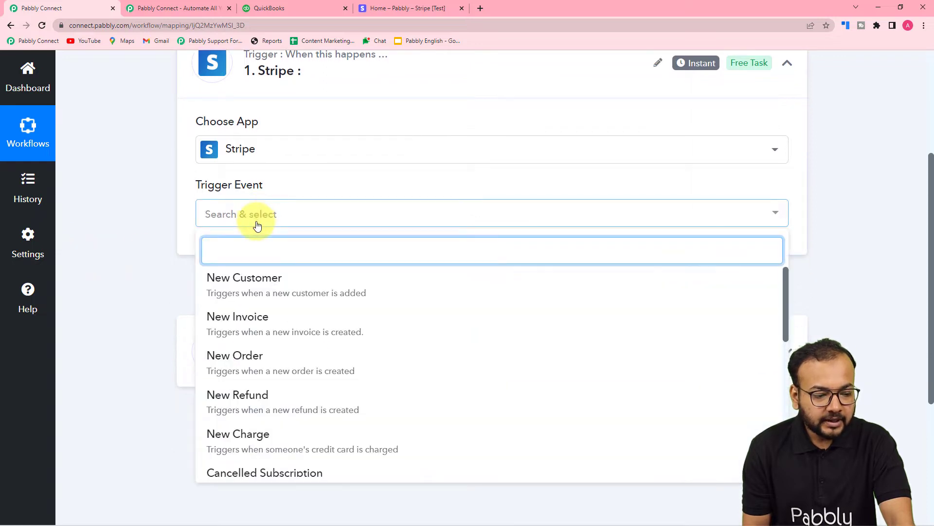
{"action": "scroll", "coordinate": [218, 455], "scroll_direction": "down", "scroll_amount": 2}
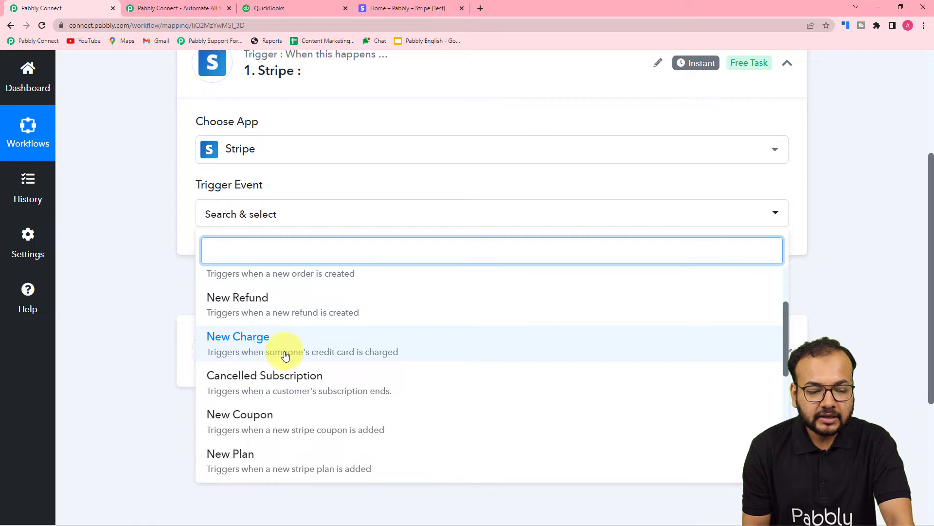
{"action": "left_click", "coordinate": [344, 351]}
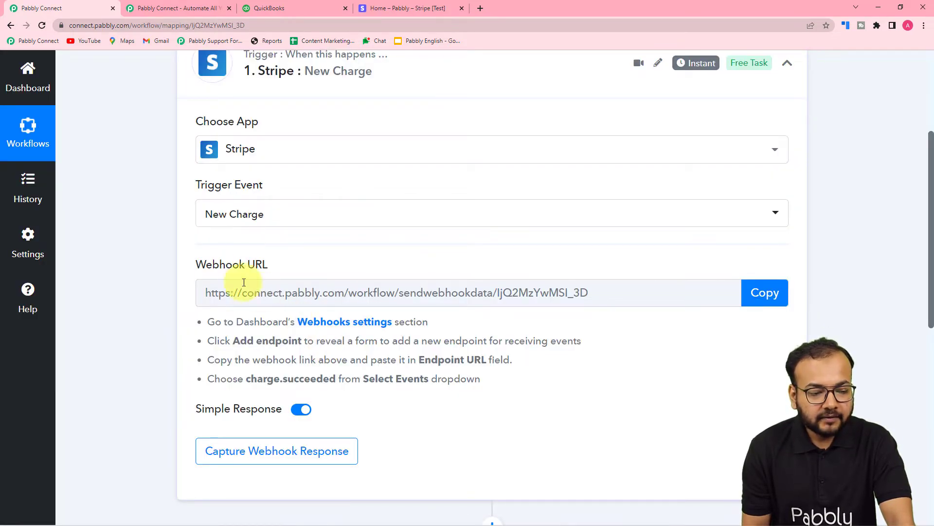
{"action": "mouse_move", "coordinate": [241, 274]}
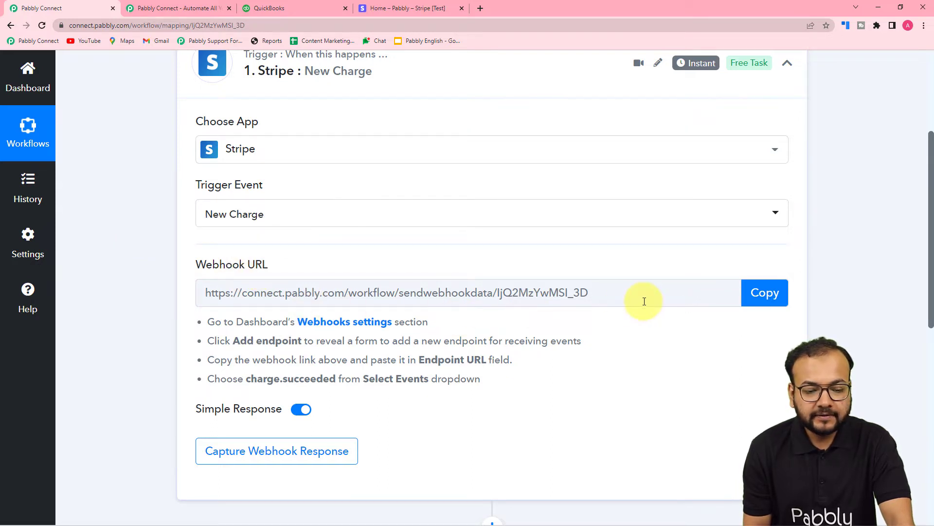
{"action": "scroll", "coordinate": [672, 389], "scroll_direction": "down", "scroll_amount": 2}
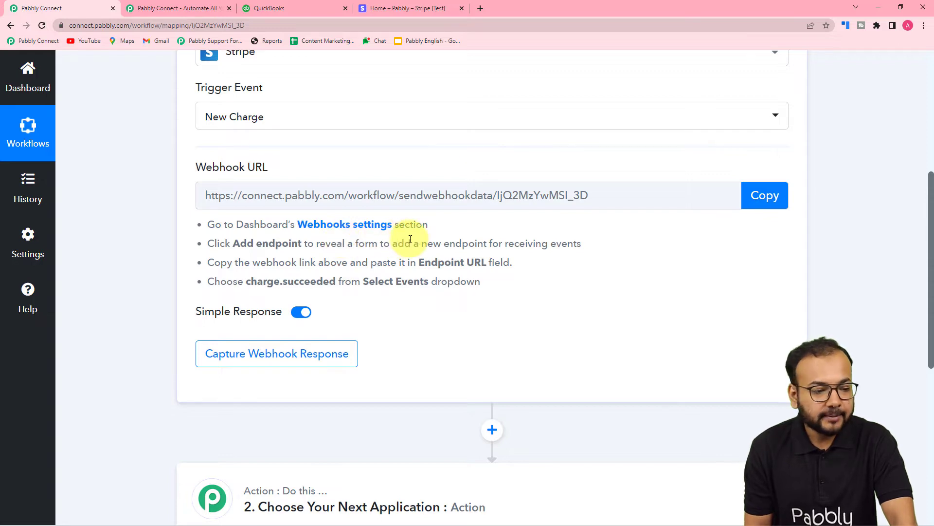
- Switch to the Stripe dashboard, start adding a hosted webhook endpoint in the developer settings, and confirm the account password
{"action": "left_click", "coordinate": [413, 10]}
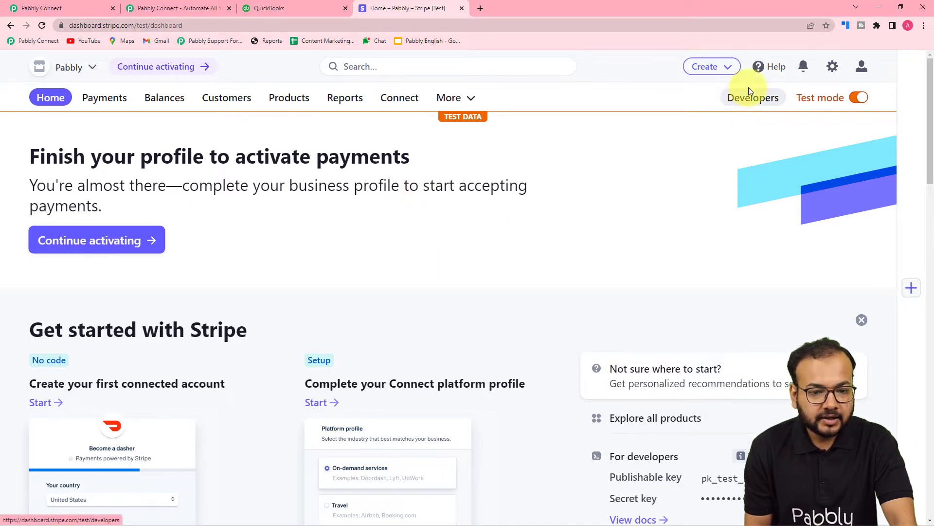
{"action": "left_click", "coordinate": [740, 97]}
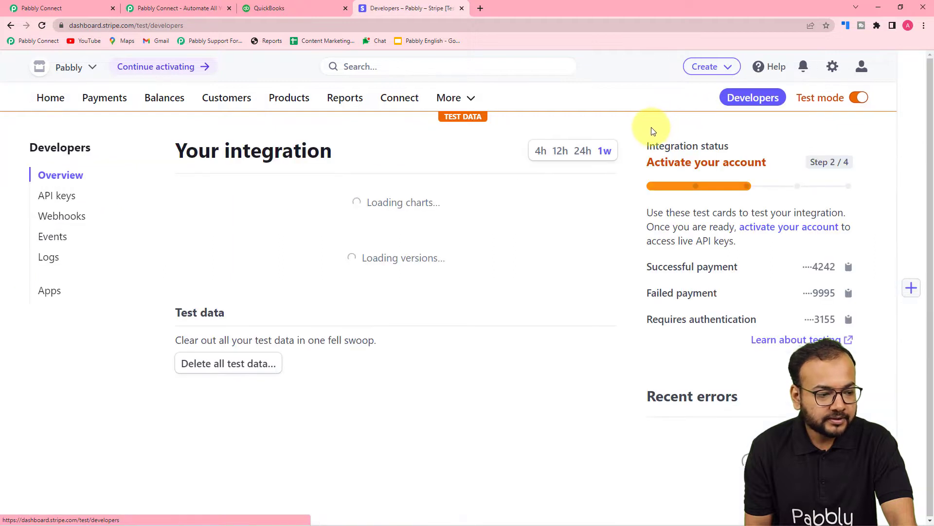
{"action": "left_click", "coordinate": [48, 215]}
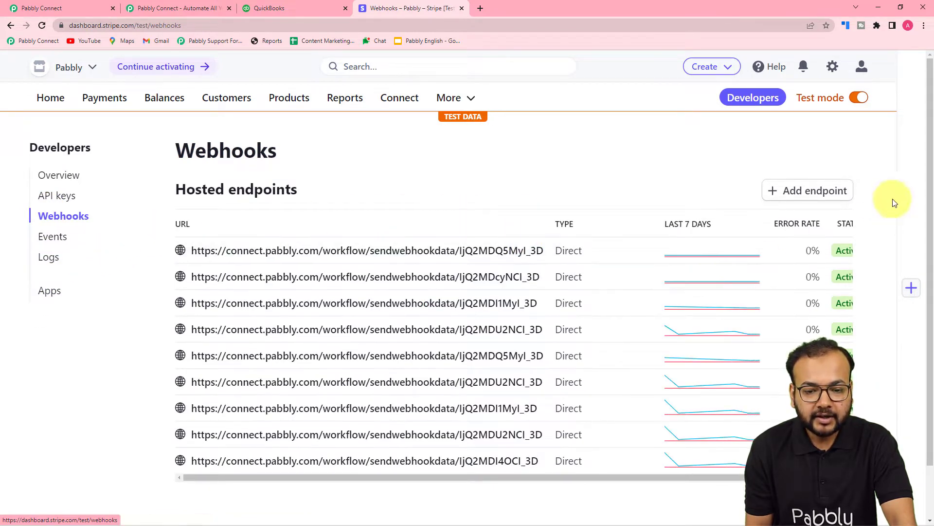
{"action": "left_click", "coordinate": [797, 191]}
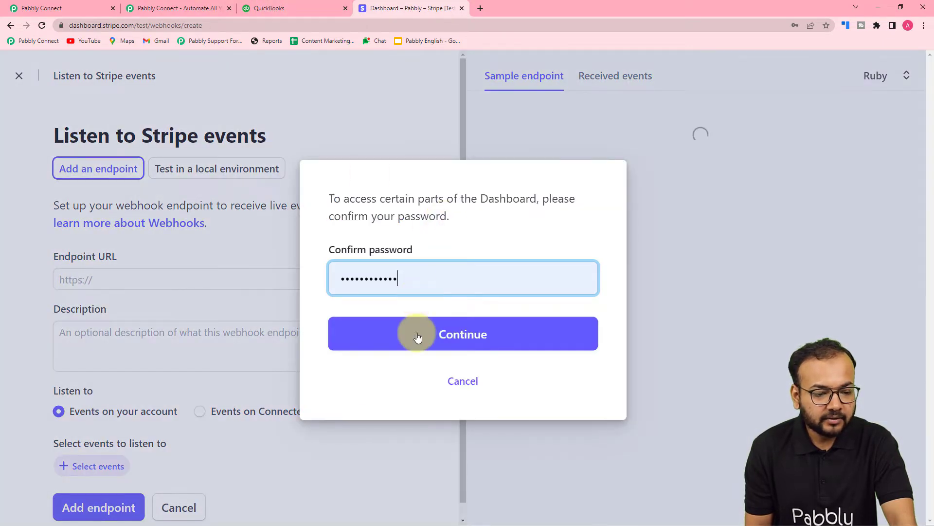
{"action": "left_click", "coordinate": [418, 337]}
- Copy the trigger's webhook URL from the Pabbly Connect workflow and paste it as the Endpoint URL in Stripe
{"action": "left_click", "coordinate": [275, 9]}
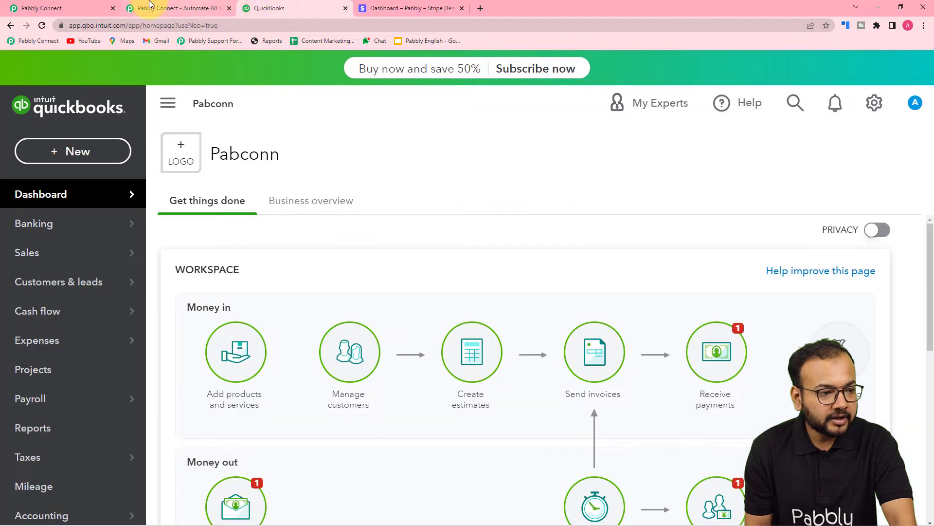
{"action": "left_click", "coordinate": [77, 8]}
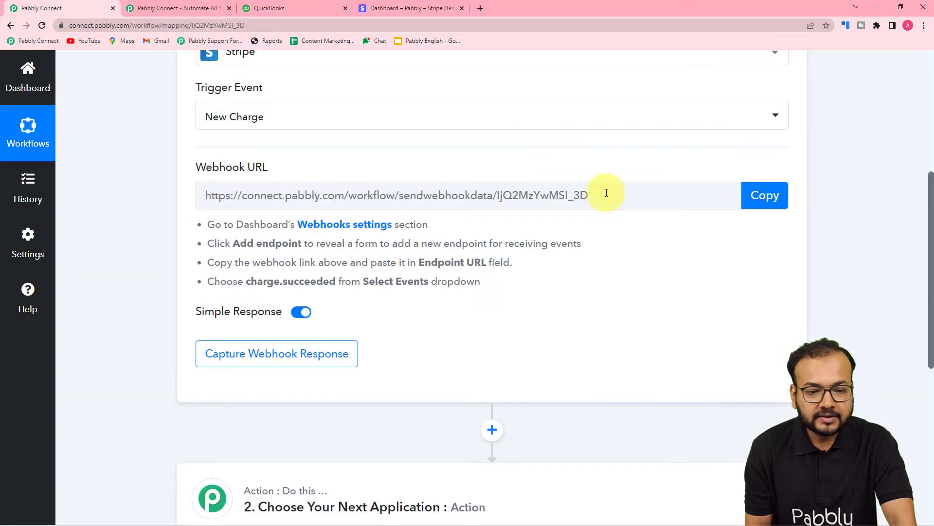
{"action": "left_click", "coordinate": [765, 195]}
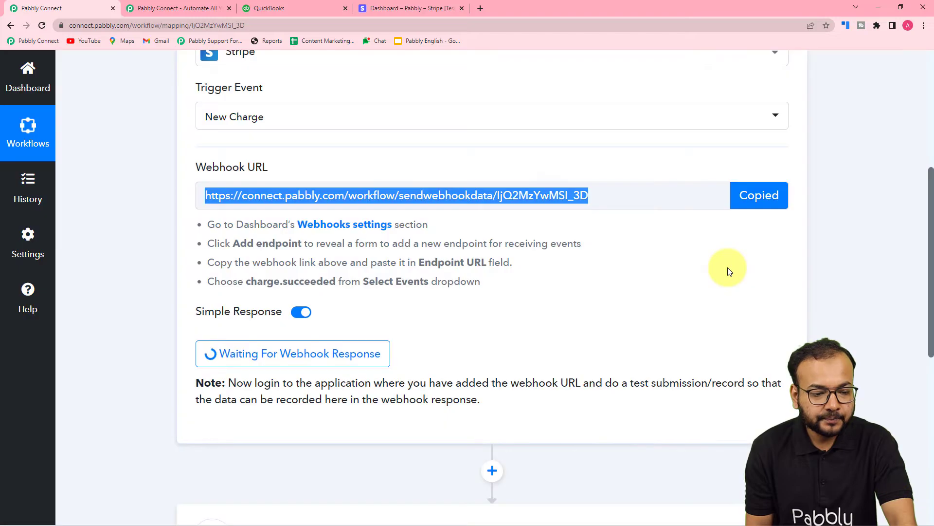
{"action": "left_click", "coordinate": [389, 7]}
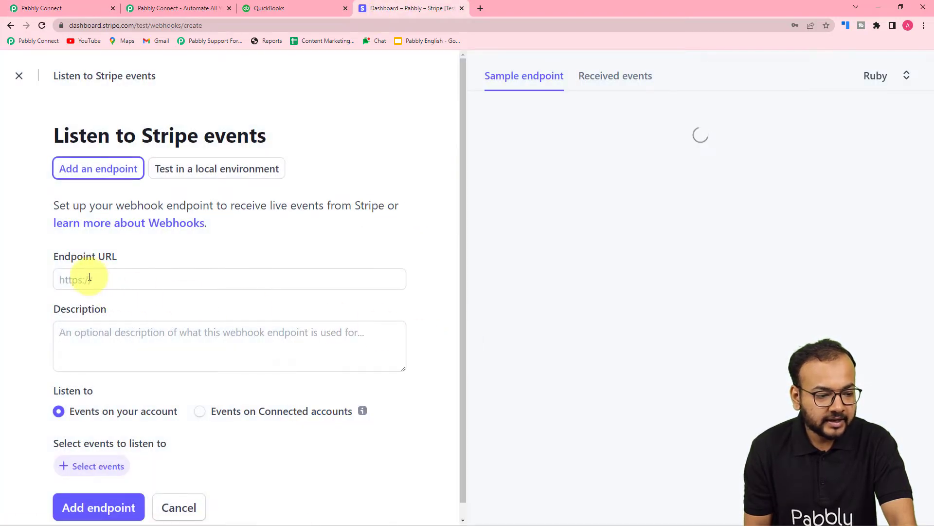
{"action": "right_click", "coordinate": [90, 278]}
{"action": "left_click", "coordinate": [107, 355]}
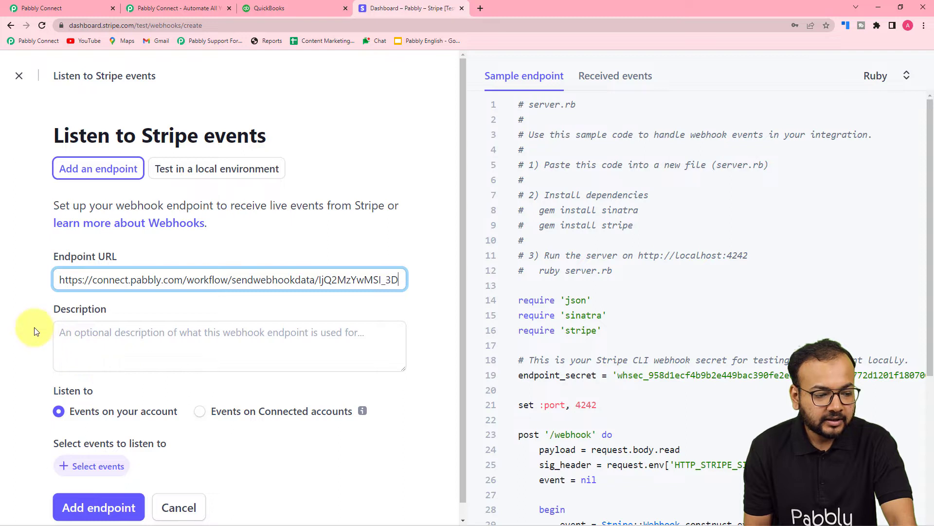
- Enter "To quickbooks" as the description of the webhook endpoint
{"action": "scroll", "coordinate": [97, 323], "scroll_direction": "down", "scroll_amount": 1}
{"action": "left_click", "coordinate": [185, 326]}
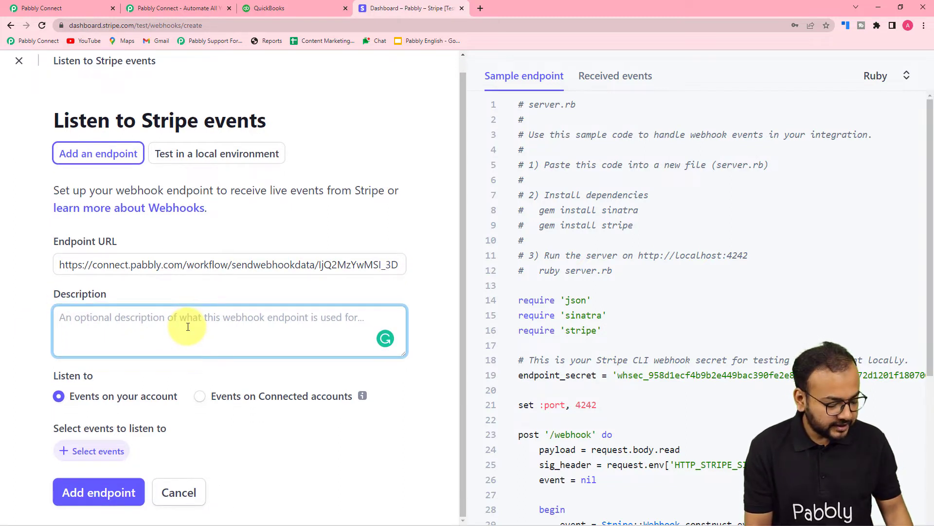
{"action": "type", "text": "T"}
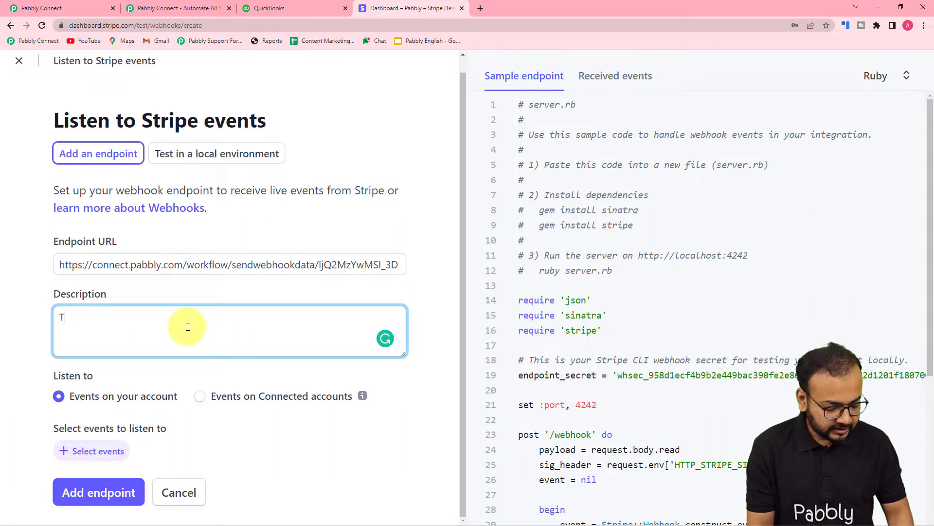
{"action": "type", "text": "o qui"}
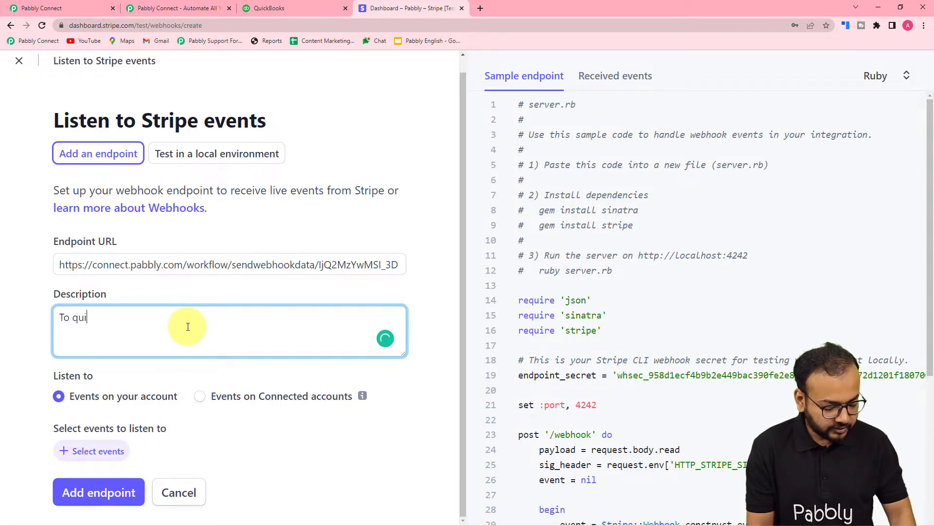
{"action": "type", "text": "ckb"}
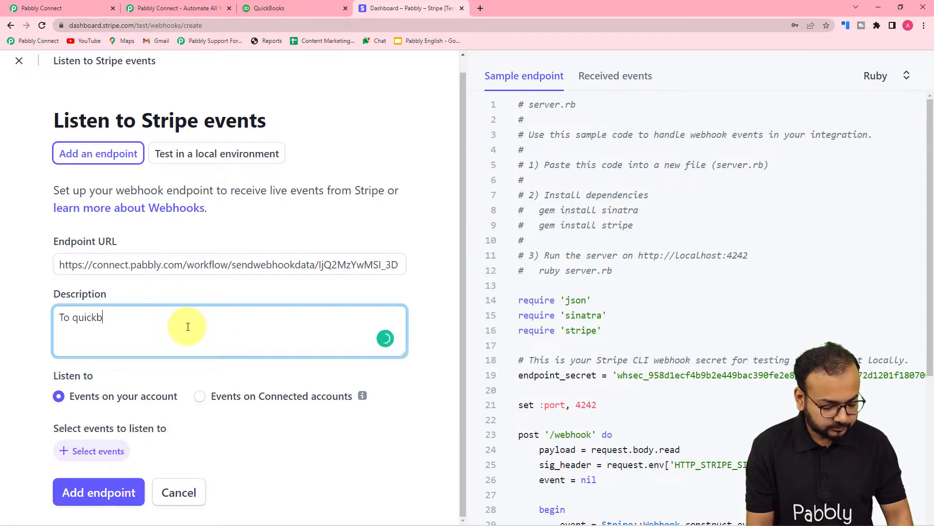
{"action": "type", "text": "ooks"}
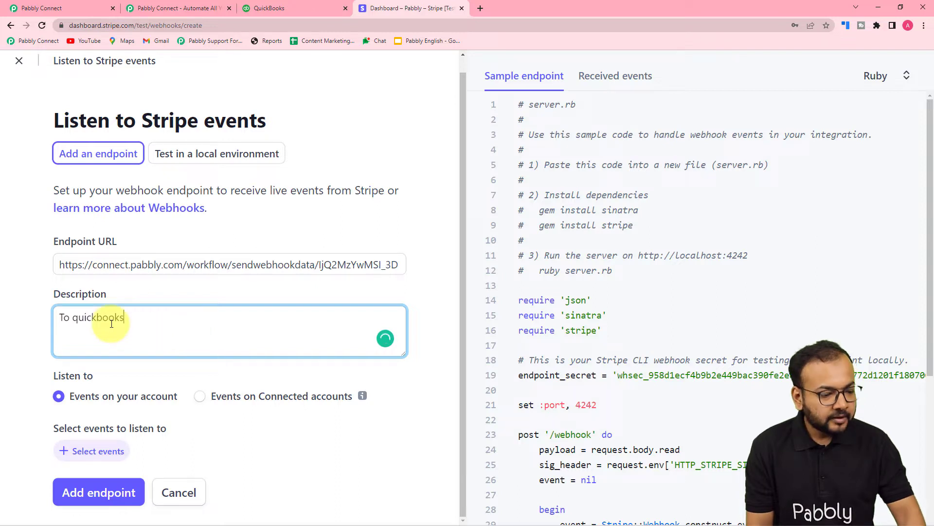
{"action": "left_click", "coordinate": [31, 327]}
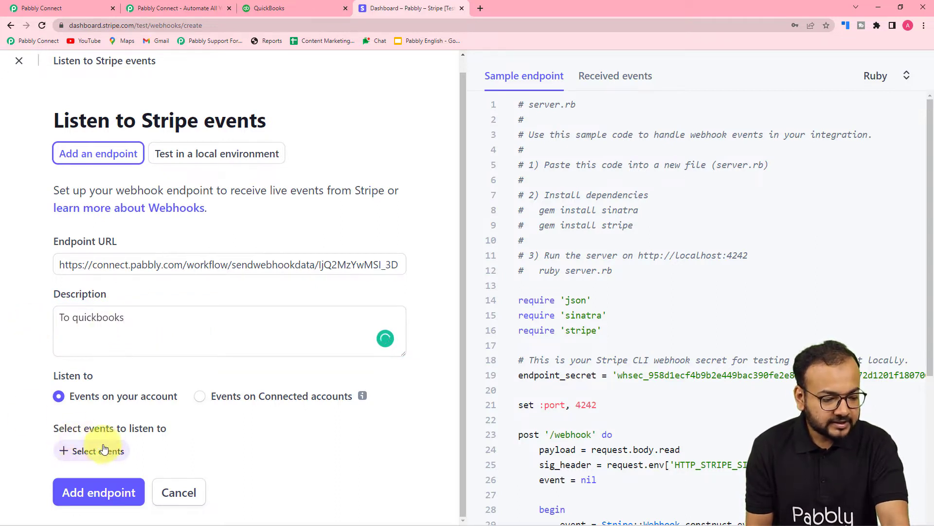
- Set the webhook endpoint to listen for the charge.succeeded event and add the endpoint
{"action": "left_click", "coordinate": [73, 449]}
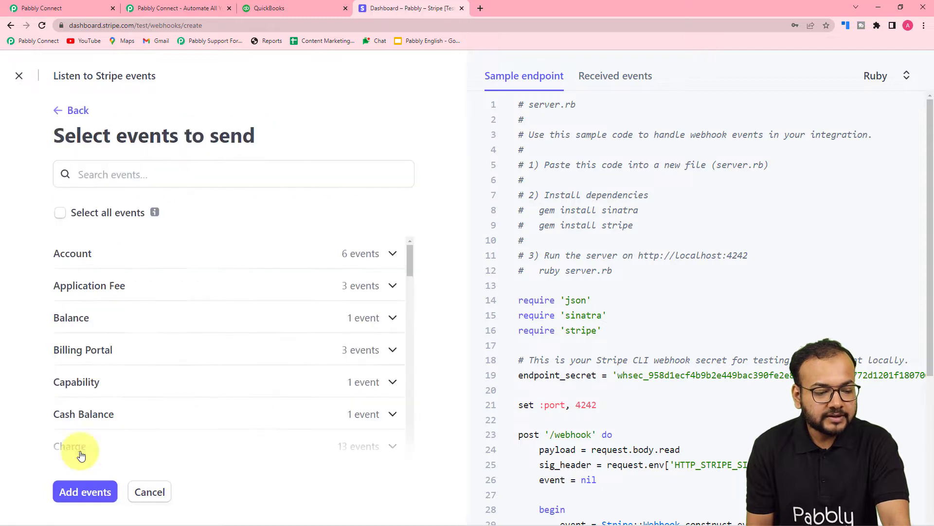
{"action": "left_click", "coordinate": [69, 8]}
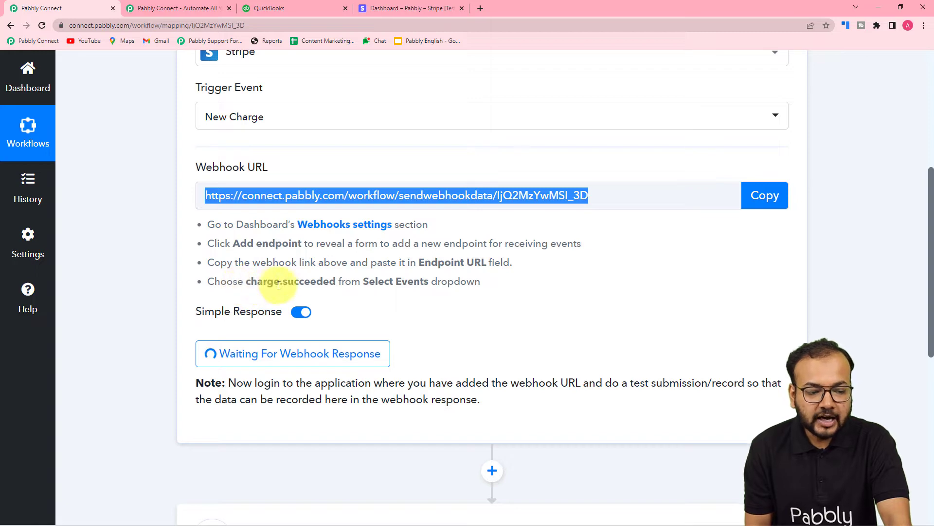
{"action": "left_click", "coordinate": [421, 8]}
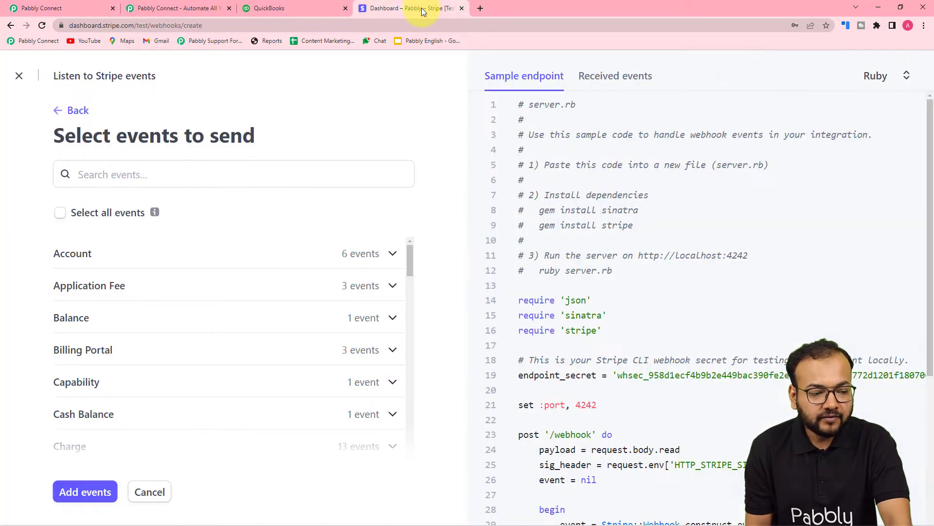
{"action": "scroll", "coordinate": [148, 358], "scroll_direction": "down", "scroll_amount": 3}
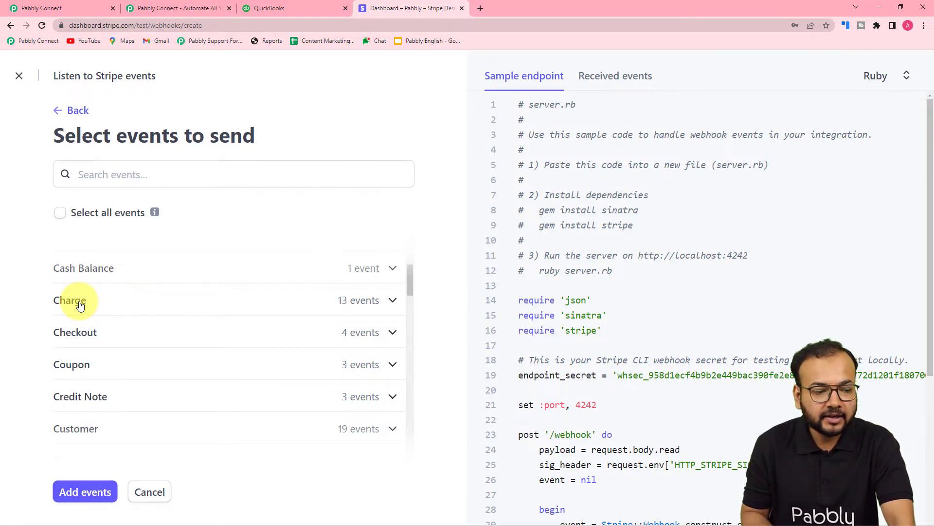
{"action": "left_click", "coordinate": [79, 300]}
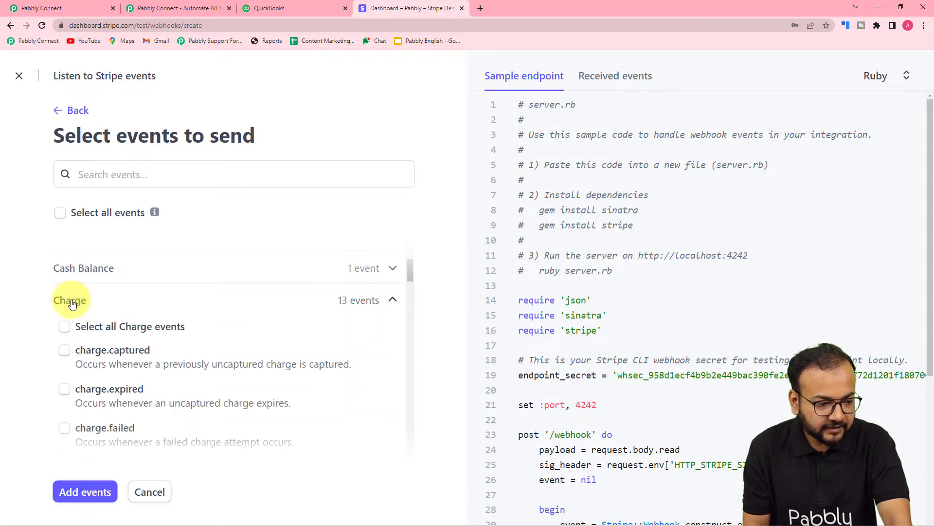
{"action": "scroll", "coordinate": [108, 334], "scroll_direction": "down", "scroll_amount": 2}
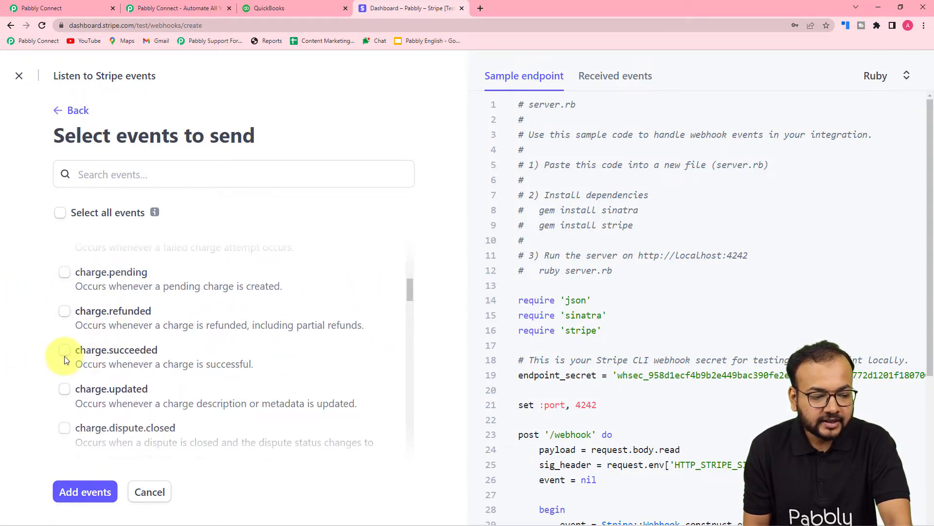
{"action": "left_click", "coordinate": [64, 354]}
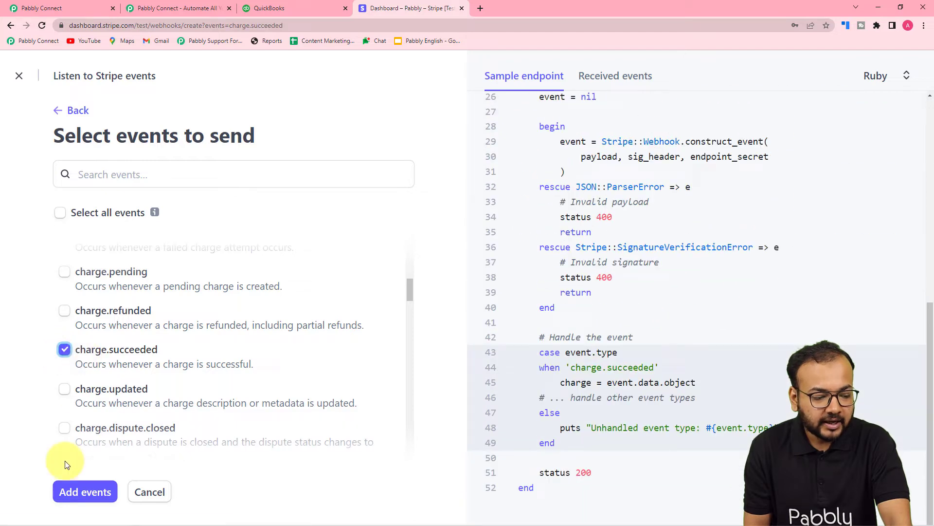
{"action": "left_click", "coordinate": [66, 492]}
{"action": "scroll", "coordinate": [19, 433], "scroll_direction": "down", "scroll_amount": 1}
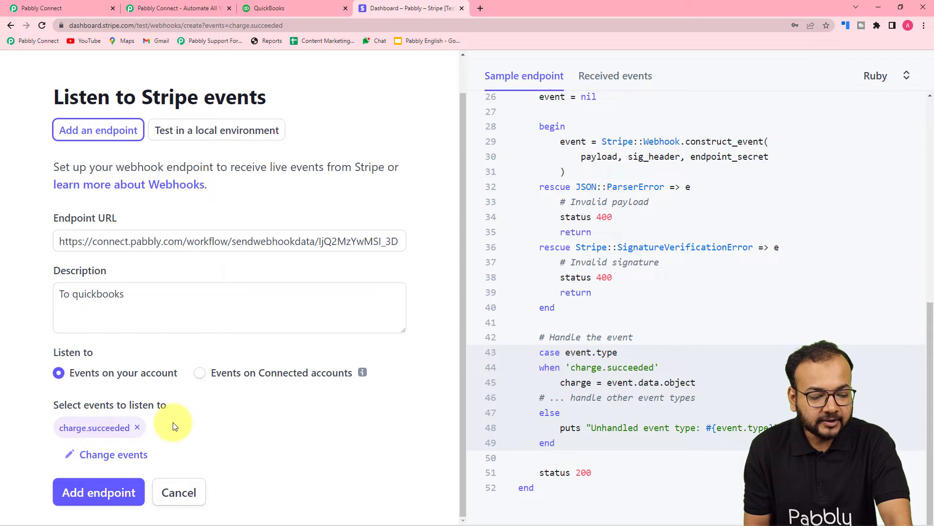
{"action": "left_click", "coordinate": [83, 496]}
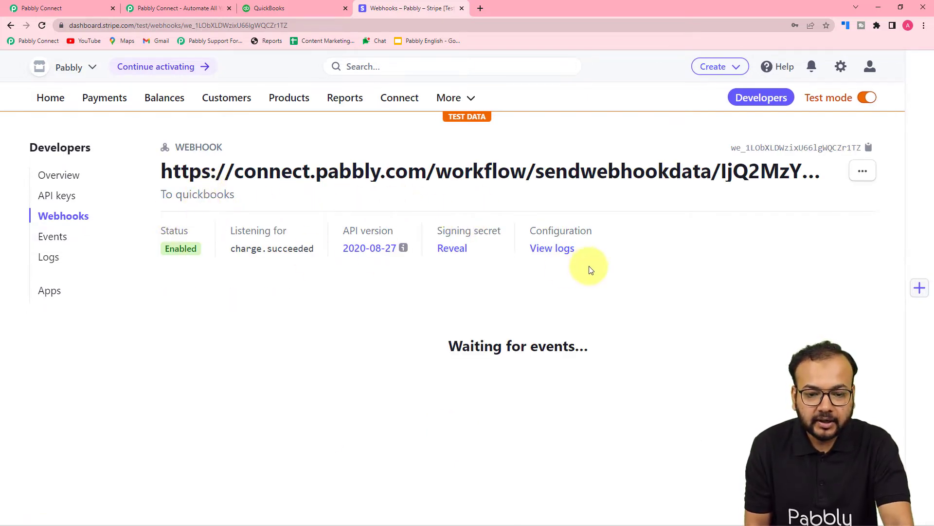
{"action": "left_click", "coordinate": [73, 6]}
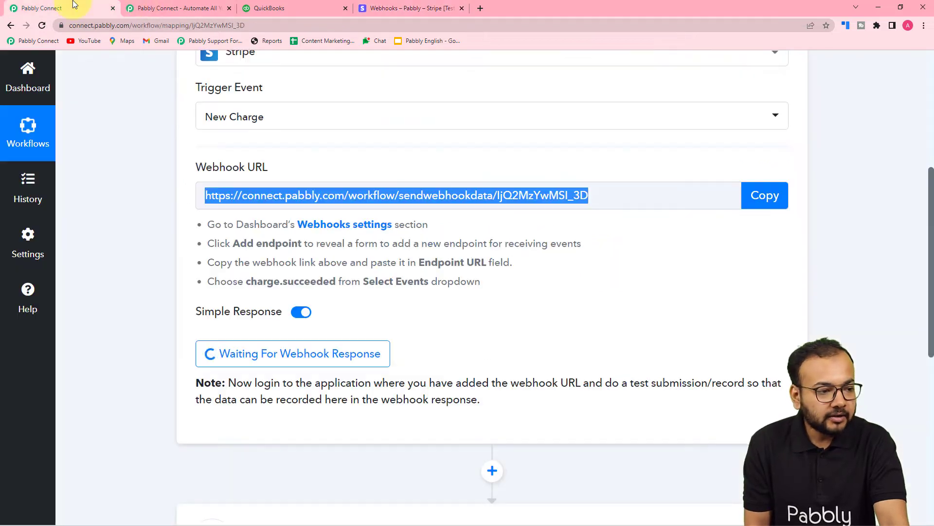
{"action": "left_click", "coordinate": [765, 197]}
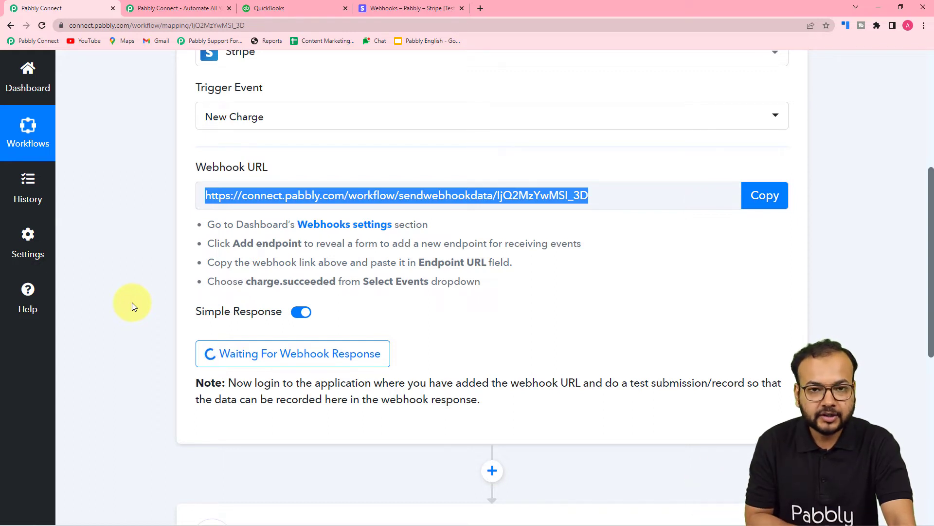
- In Stripe's payment links, copy the link of the Pabbly Plus Plan and open it in a new browser tab
{"action": "left_click", "coordinate": [429, 6]}
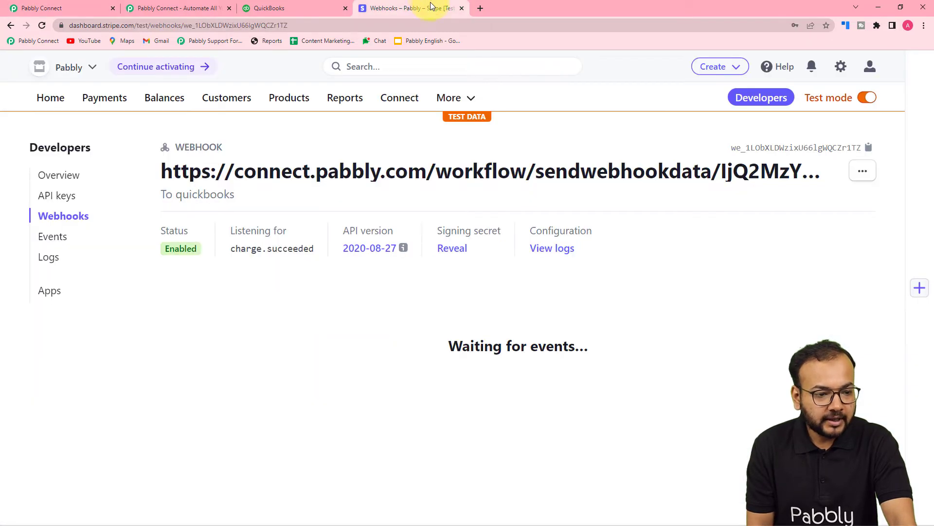
{"action": "left_click", "coordinate": [112, 100]}
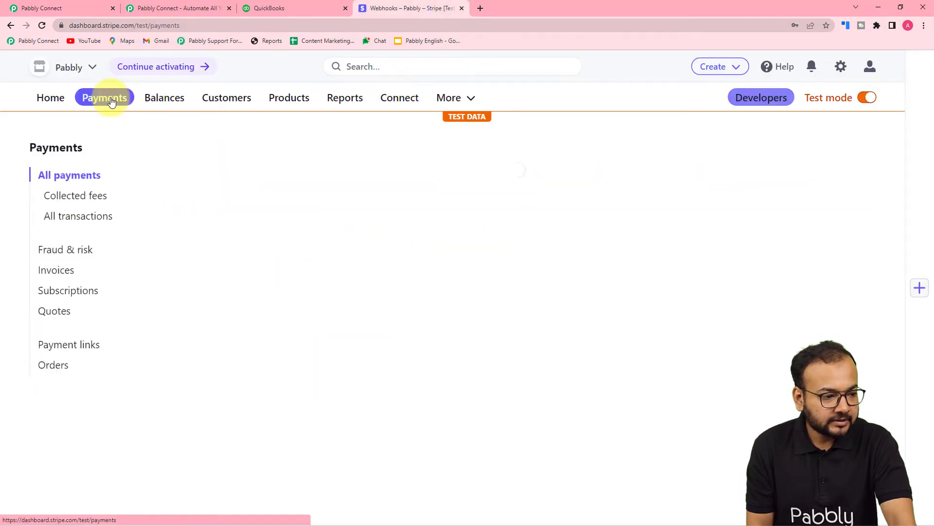
{"action": "left_click", "coordinate": [49, 346]}
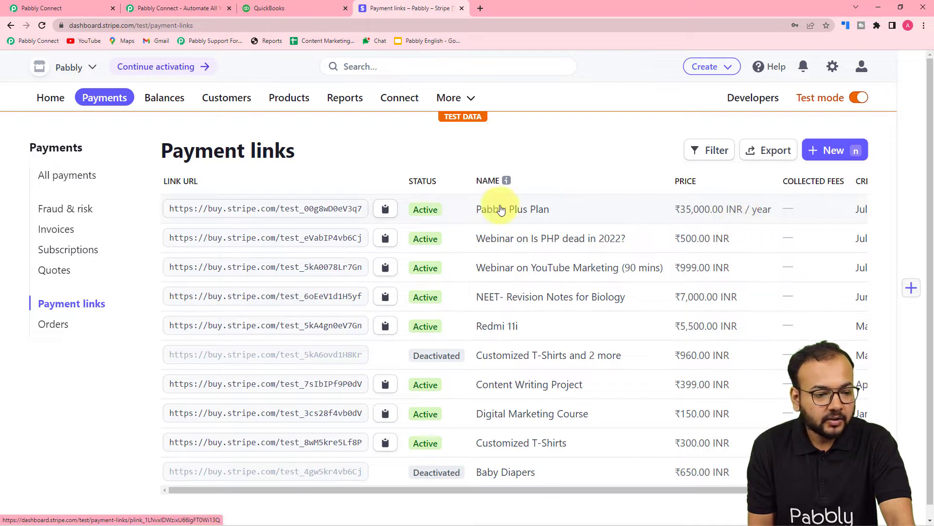
{"action": "left_click", "coordinate": [384, 212]}
{"action": "left_click", "coordinate": [482, 8]}
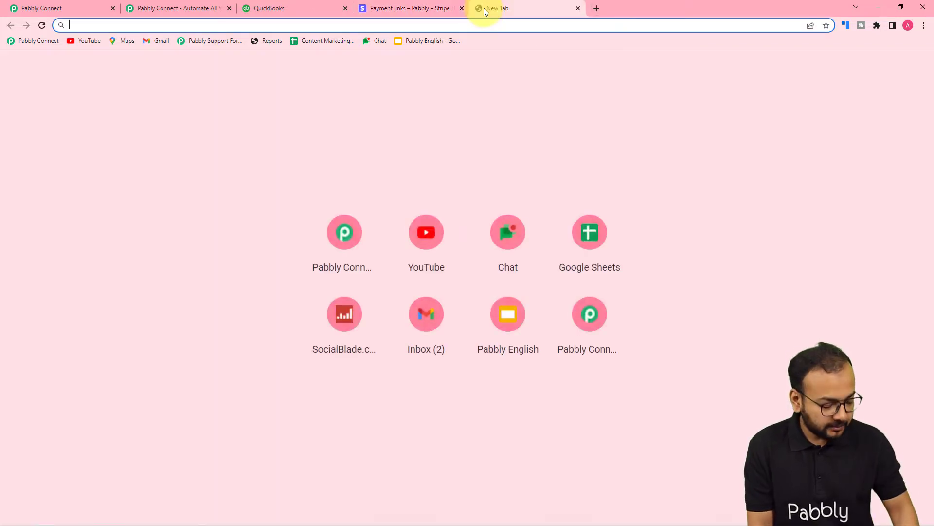
{"action": "key", "text": "ctrl+v"}
{"action": "key", "text": "Return"}
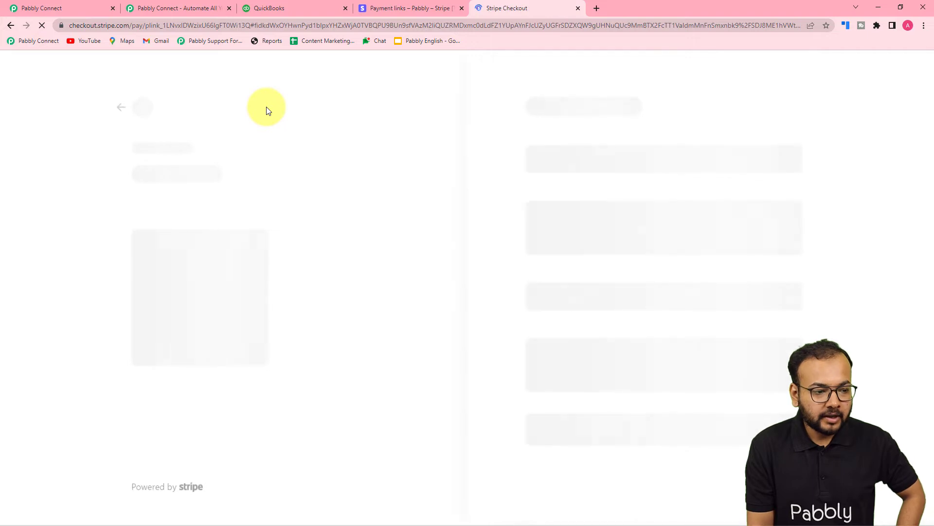
- Enter the test customer's email on the Pabbly Plus Plan checkout page
{"action": "scroll", "coordinate": [402, 213], "scroll_direction": "down", "scroll_amount": 1}
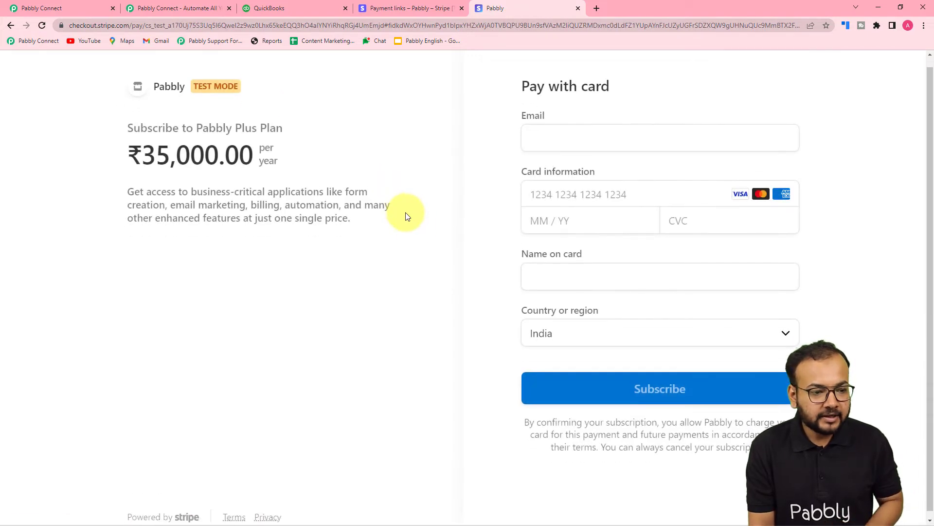
{"action": "left_click", "coordinate": [626, 127]}
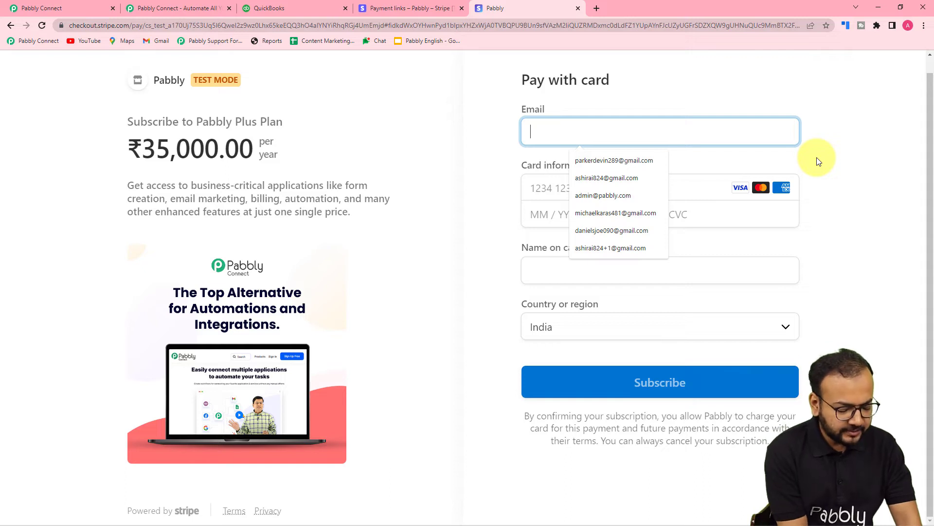
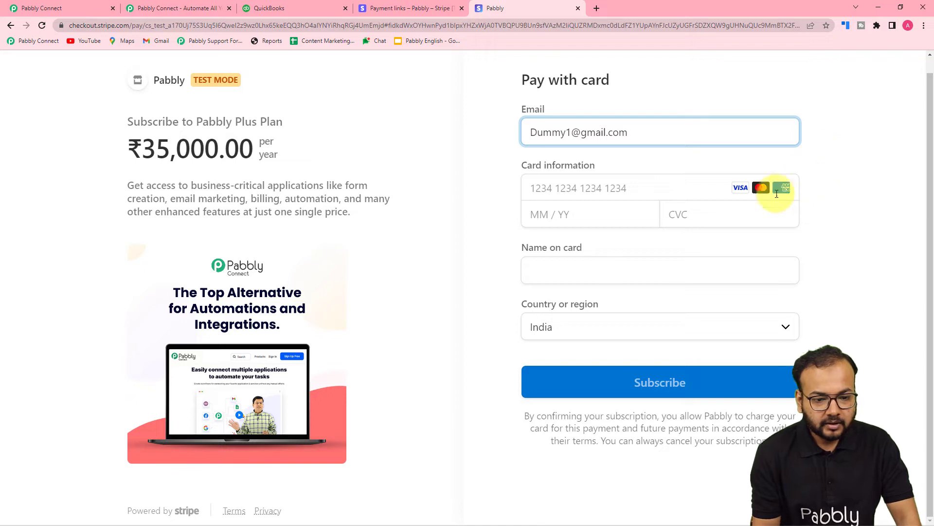
- Fill in the test card's number, expiry date and CVC in the card information
{"action": "left_click", "coordinate": [610, 187]}
{"action": "type", "text": "4111 1111 1111 1"}
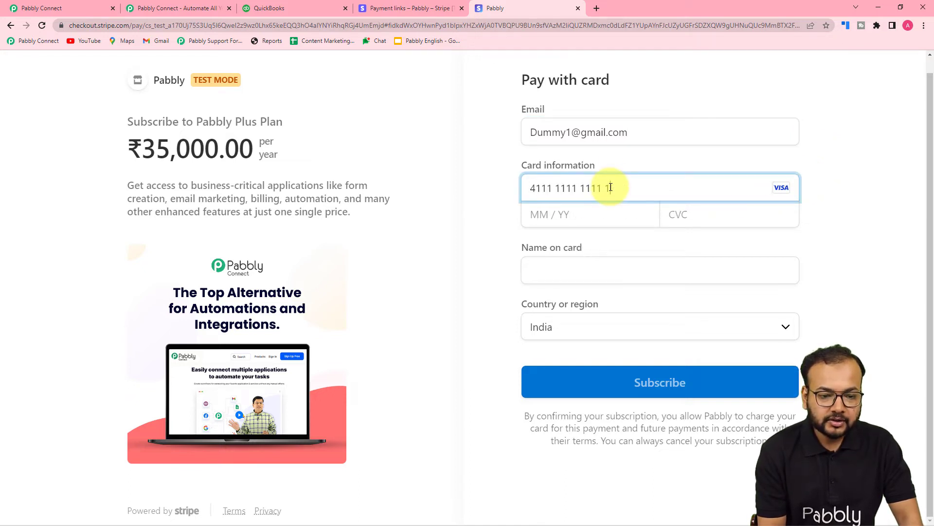
{"action": "type", "text": "111"}
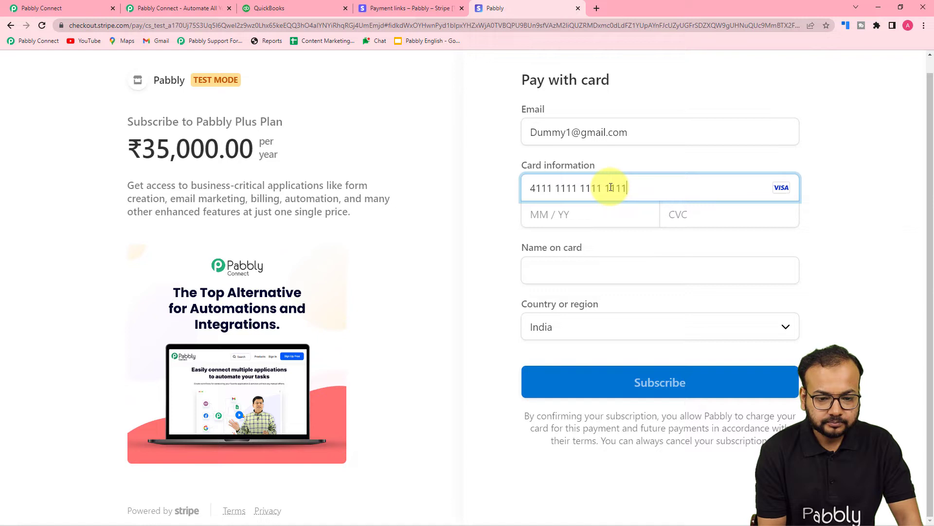
{"action": "left_click", "coordinate": [590, 213]}
{"action": "type", "text": "01 / 25"}
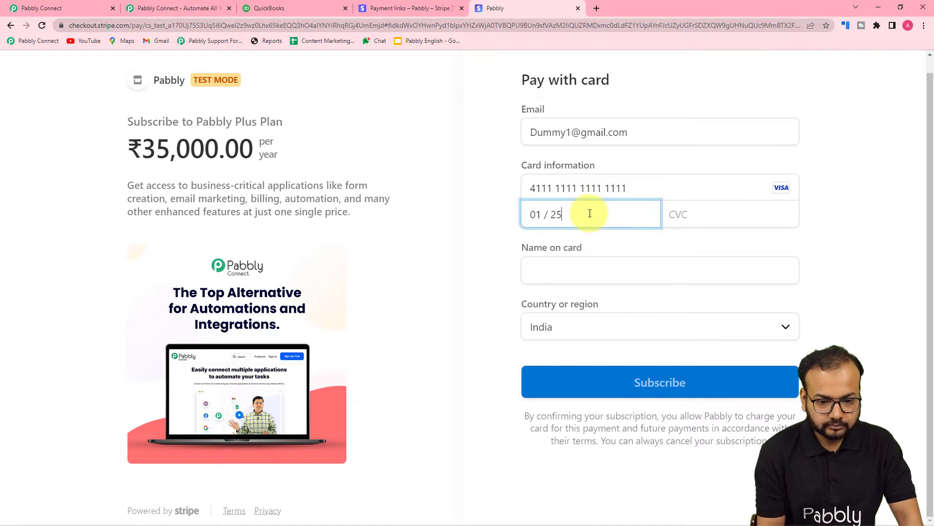
{"action": "left_click", "coordinate": [678, 223]}
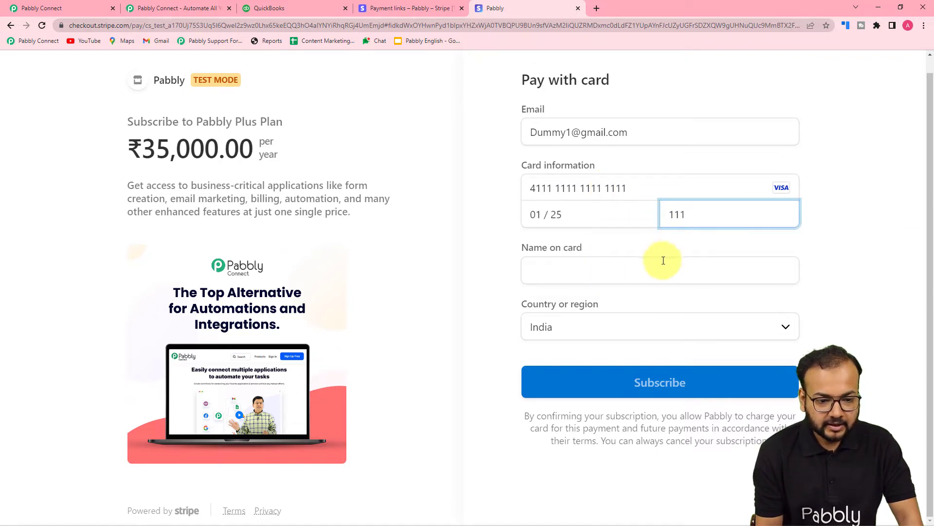
- Enter the name on the card and submit the subscription to make the test payment
{"action": "left_click", "coordinate": [660, 275]}
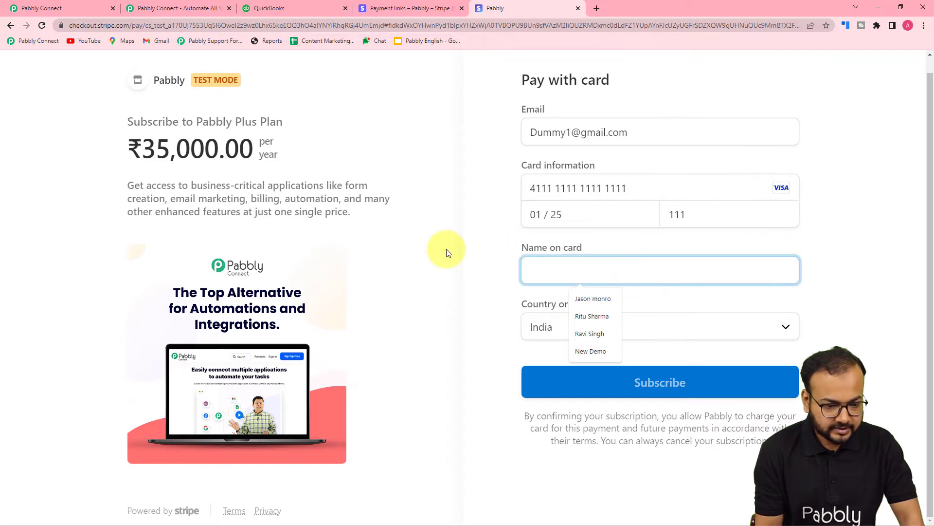
{"action": "type", "text": "Demo"}
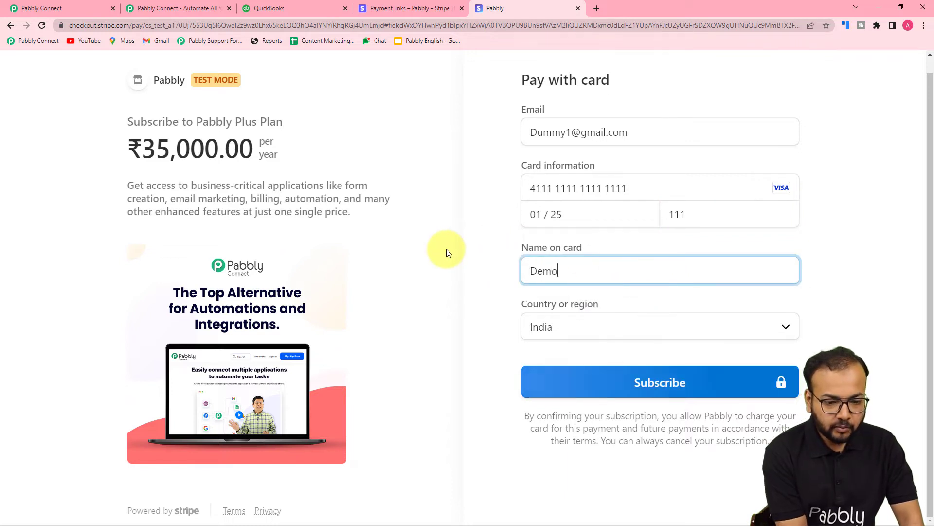
{"action": "type", "text": "1 C"}
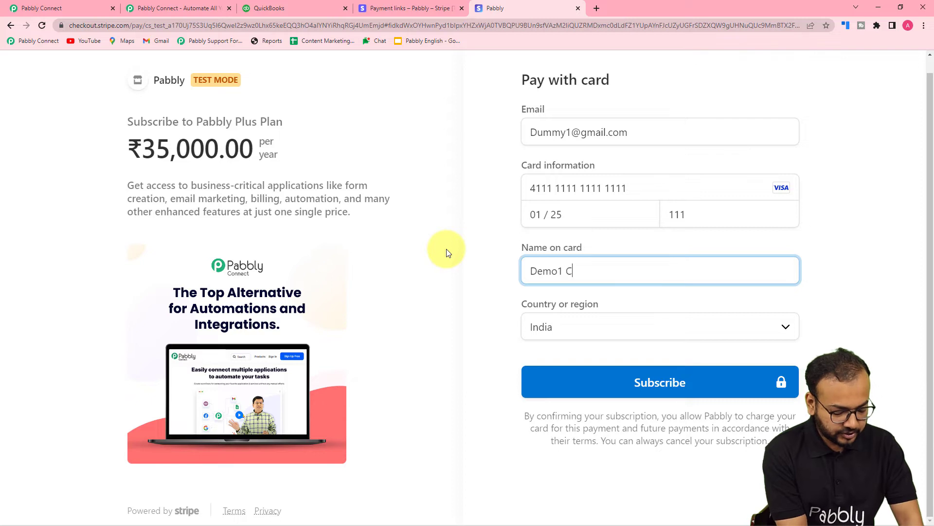
{"action": "type", "text": "ustomer"}
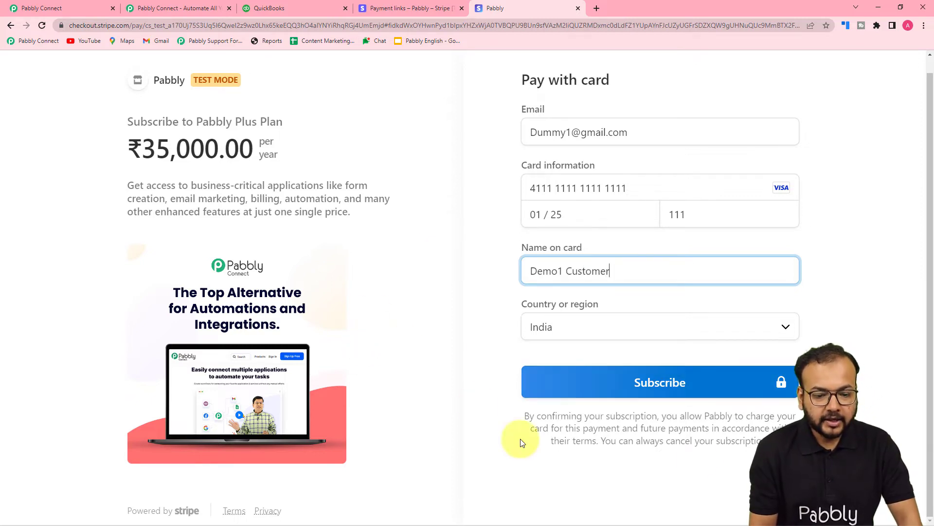
{"action": "left_click", "coordinate": [632, 392]}
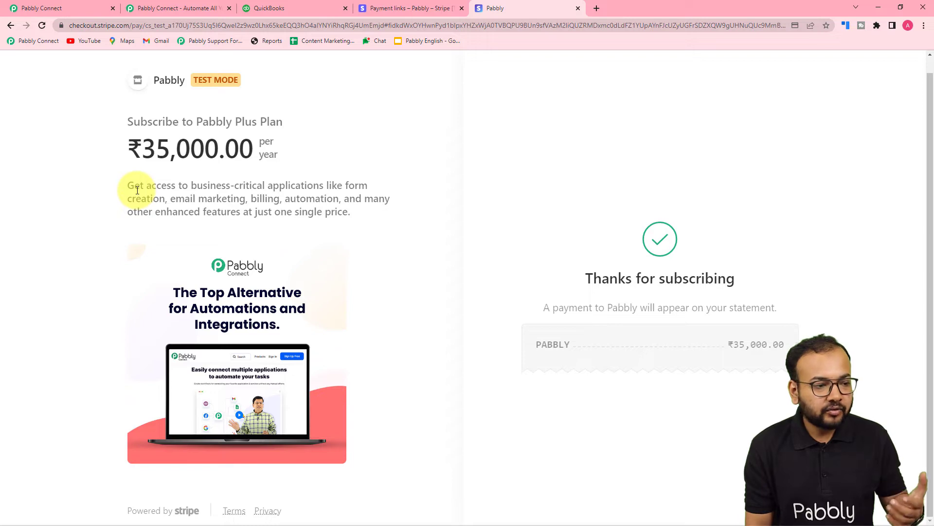
- Switch to the Pabbly Connect workflow and examine the charge data in the Stripe trigger's webhook response
{"action": "left_click", "coordinate": [86, 10]}
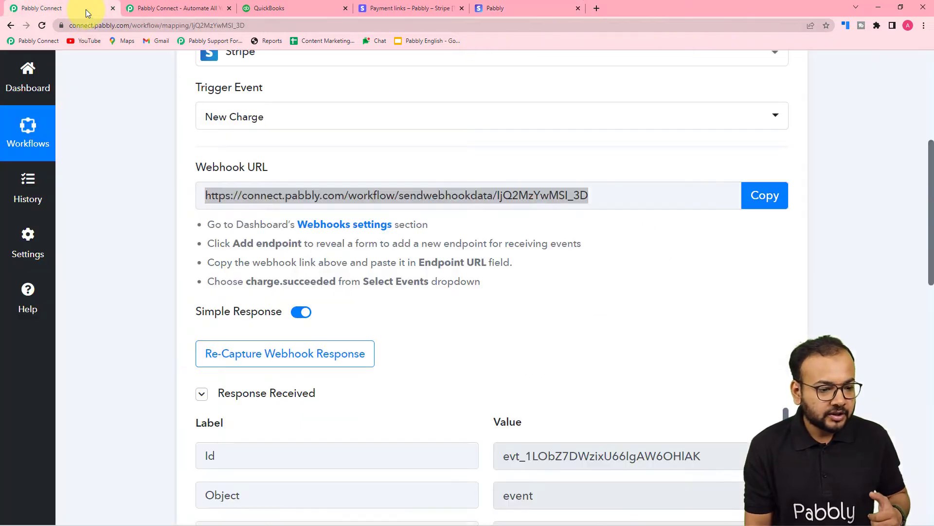
{"action": "scroll", "coordinate": [135, 286], "scroll_direction": "down", "scroll_amount": 5}
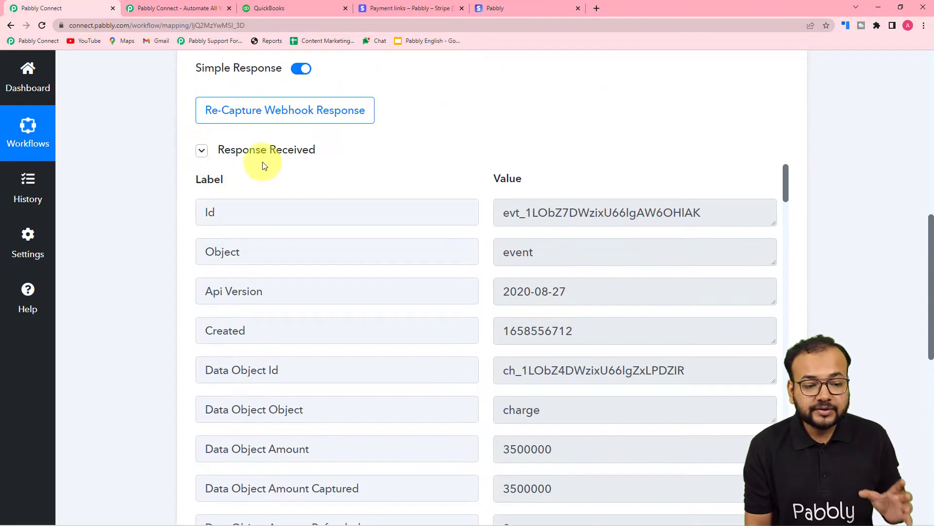
{"action": "scroll", "coordinate": [159, 292], "scroll_direction": "down", "scroll_amount": 3}
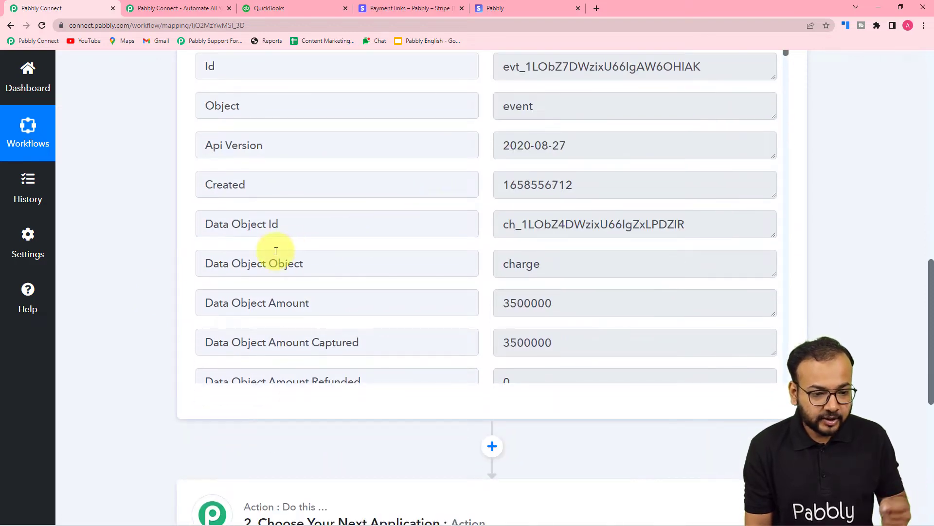
{"action": "scroll", "coordinate": [290, 244], "scroll_direction": "down", "scroll_amount": 1}
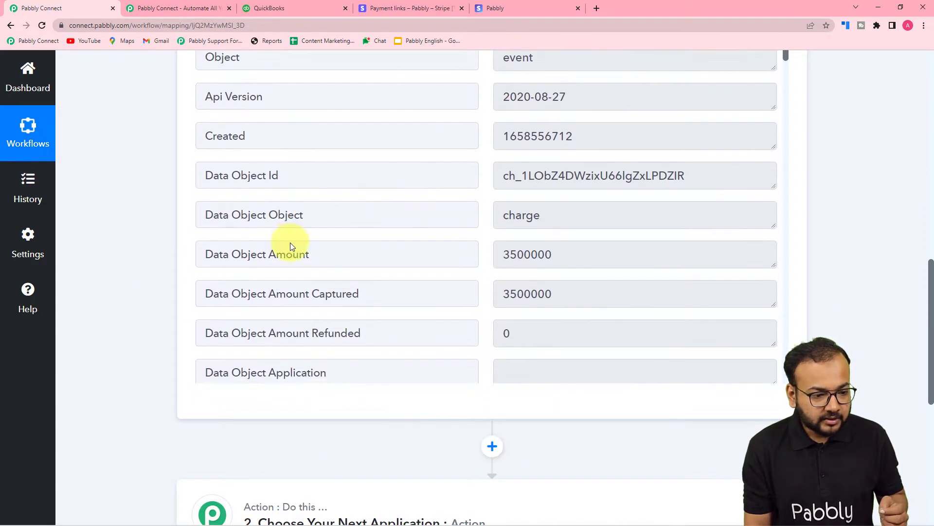
{"action": "scroll", "coordinate": [266, 264], "scroll_direction": "down", "scroll_amount": 2}
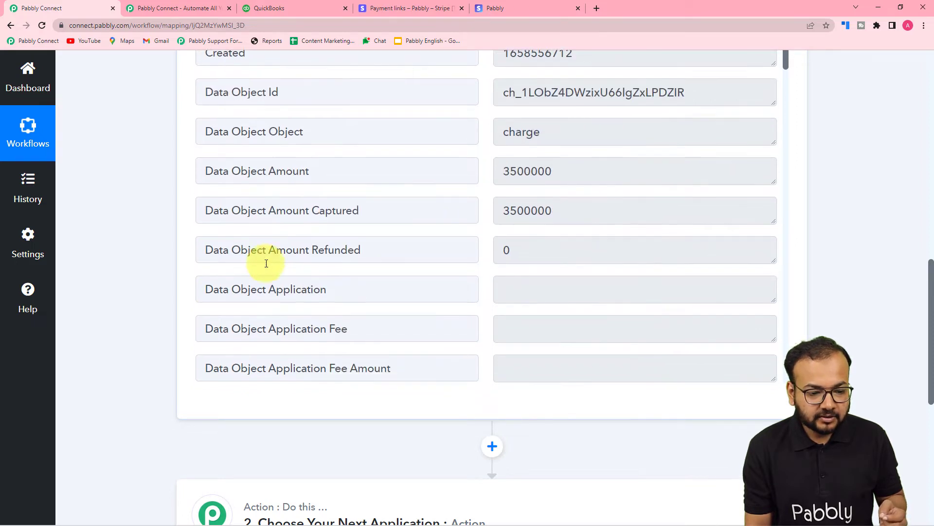
- Examine the captured charge's billing, customer, card and status fields through the end of the Stripe webhook response
{"action": "scroll", "coordinate": [267, 263], "scroll_direction": "down", "scroll_amount": 8}
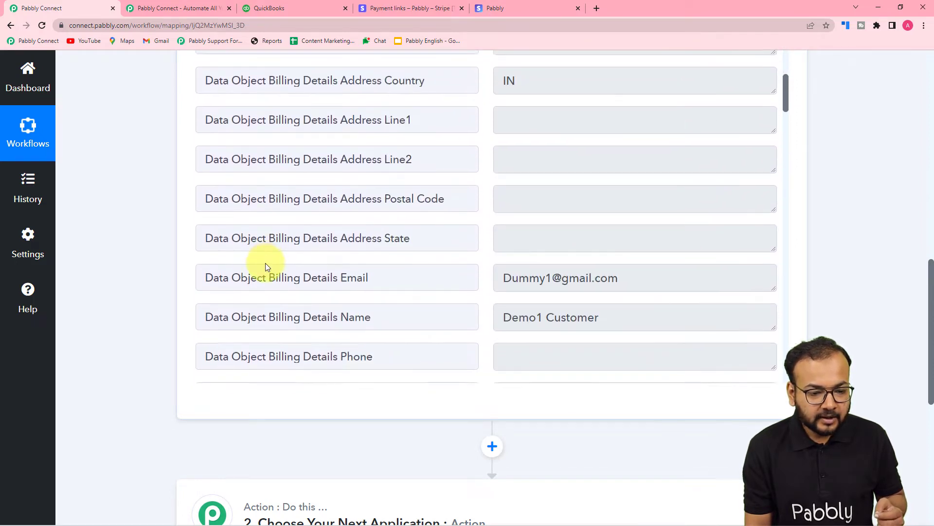
{"action": "scroll", "coordinate": [266, 265], "scroll_direction": "down", "scroll_amount": 2}
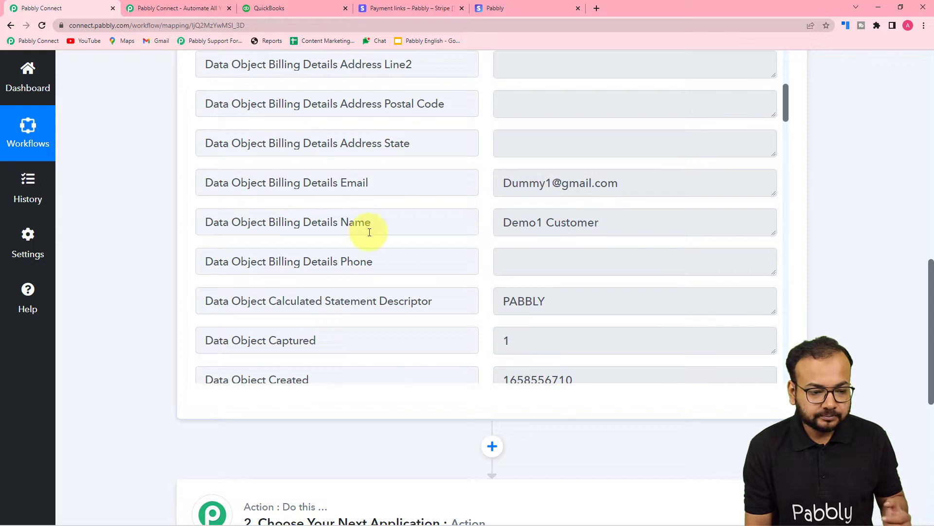
{"action": "scroll", "coordinate": [352, 249], "scroll_direction": "down", "scroll_amount": 5}
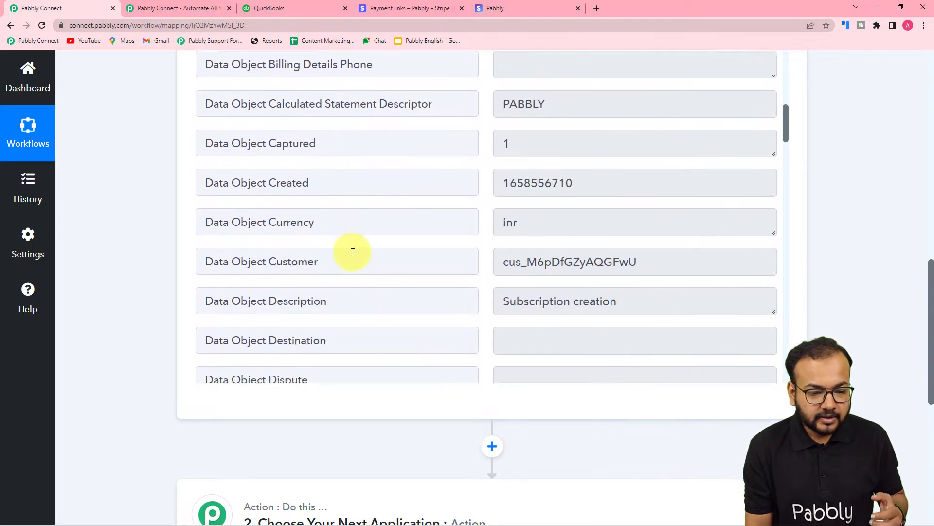
{"action": "scroll", "coordinate": [353, 252], "scroll_direction": "down", "scroll_amount": 10}
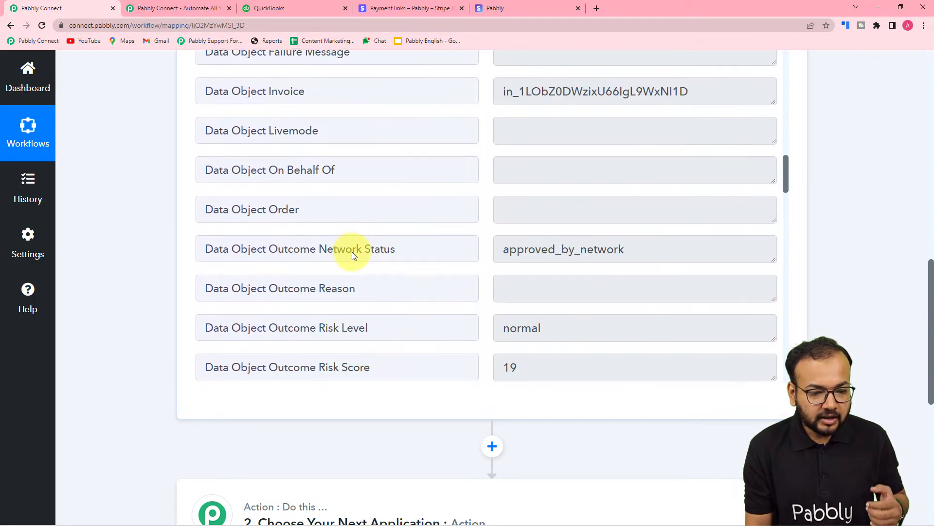
{"action": "scroll", "coordinate": [353, 254], "scroll_direction": "down", "scroll_amount": 10}
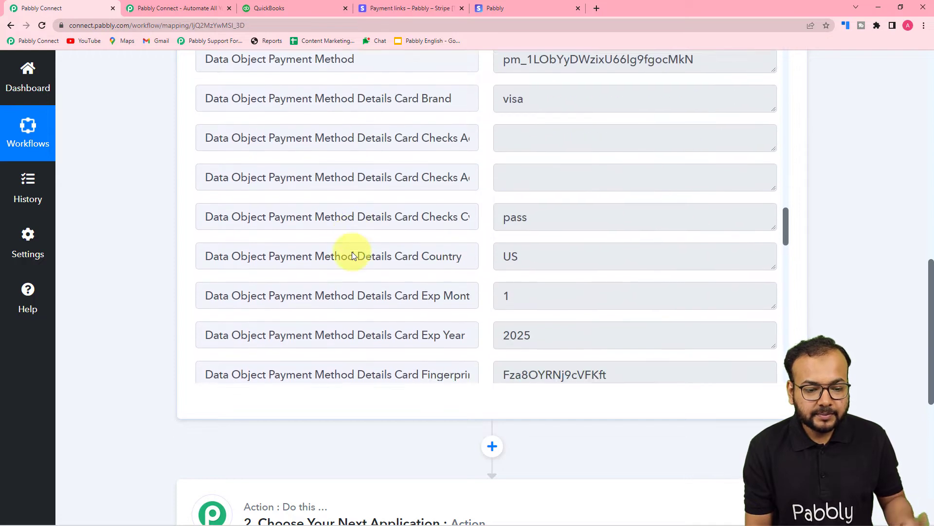
{"action": "scroll", "coordinate": [353, 254], "scroll_direction": "down", "scroll_amount": 14}
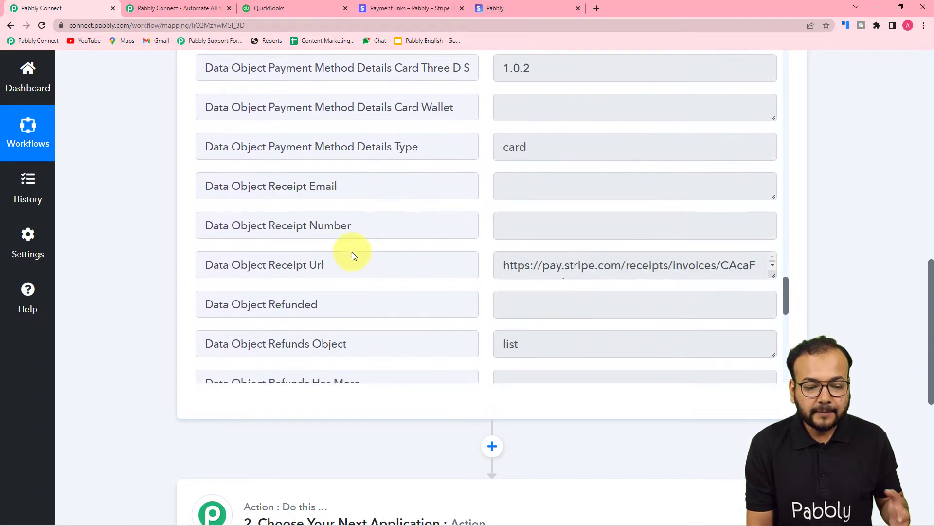
{"action": "scroll", "coordinate": [352, 254], "scroll_direction": "down", "scroll_amount": 10}
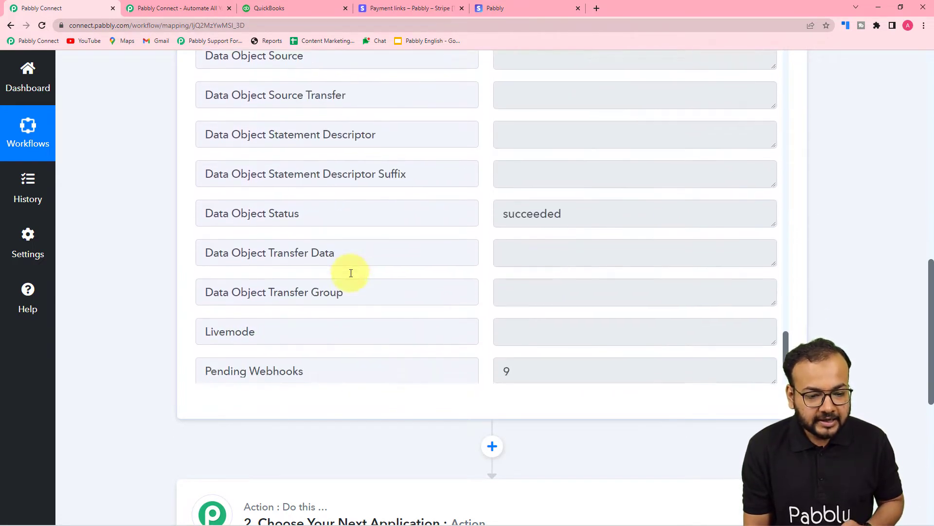
{"action": "scroll", "coordinate": [350, 273], "scroll_direction": "down", "scroll_amount": 8}
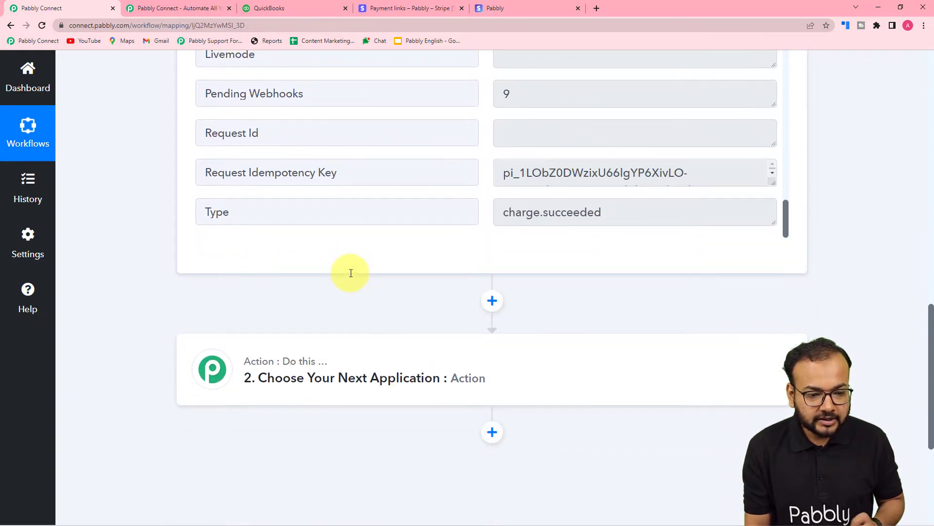
{"action": "scroll", "coordinate": [351, 273], "scroll_direction": "up", "scroll_amount": 8}
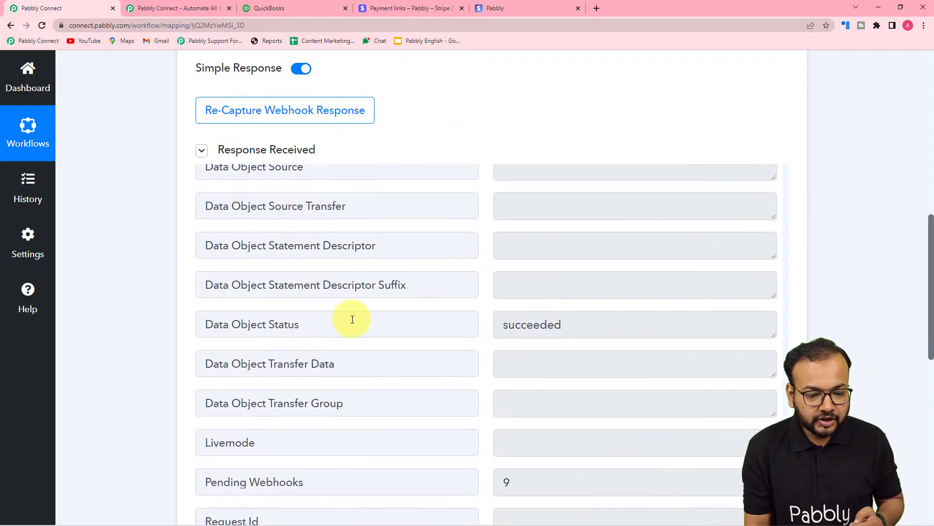
{"action": "scroll", "coordinate": [352, 319], "scroll_direction": "down", "scroll_amount": 2}
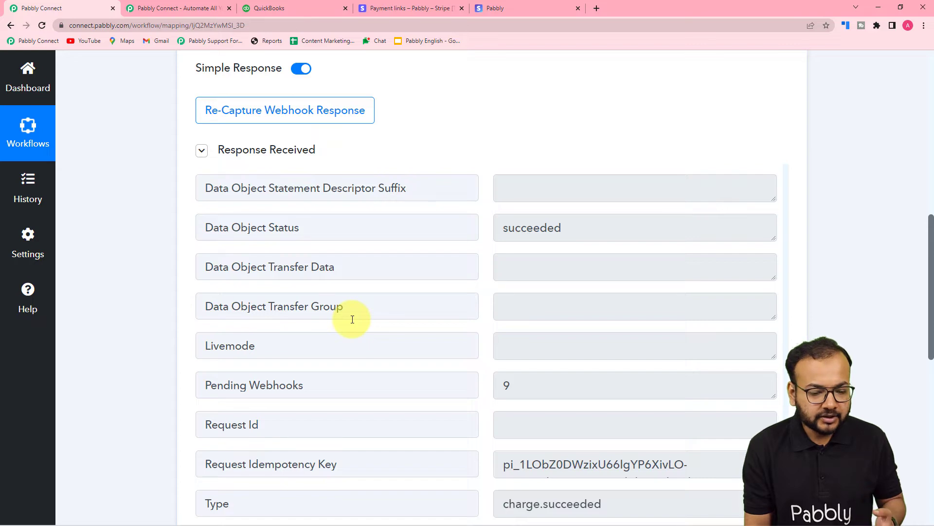
{"action": "scroll", "coordinate": [145, 290], "scroll_direction": "down", "scroll_amount": 3}
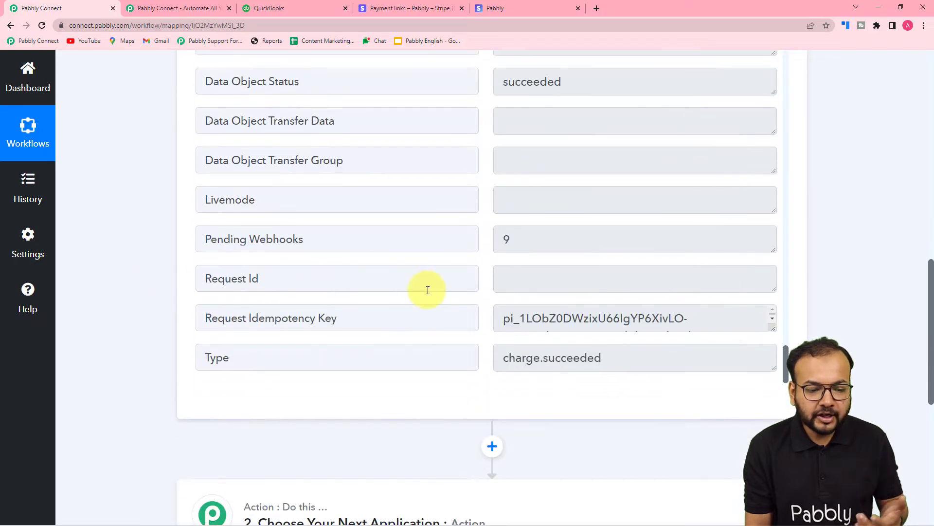
- Compare the charge amount in the webhook response with the Pabbly Plus Plan price on the Stripe checkout page
{"action": "scroll", "coordinate": [428, 290], "scroll_direction": "up", "scroll_amount": 12}
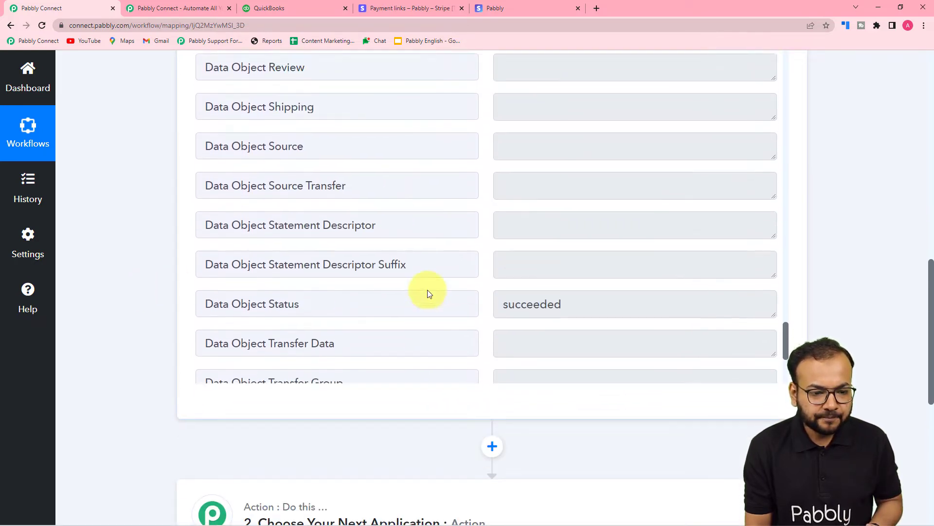
{"action": "scroll", "coordinate": [428, 291], "scroll_direction": "up", "scroll_amount": 12}
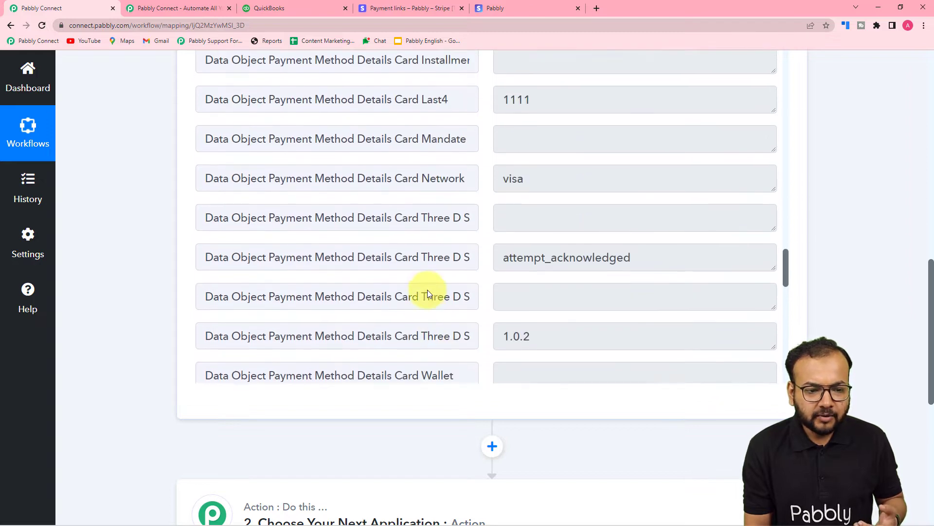
{"action": "scroll", "coordinate": [428, 291], "scroll_direction": "up", "scroll_amount": 10}
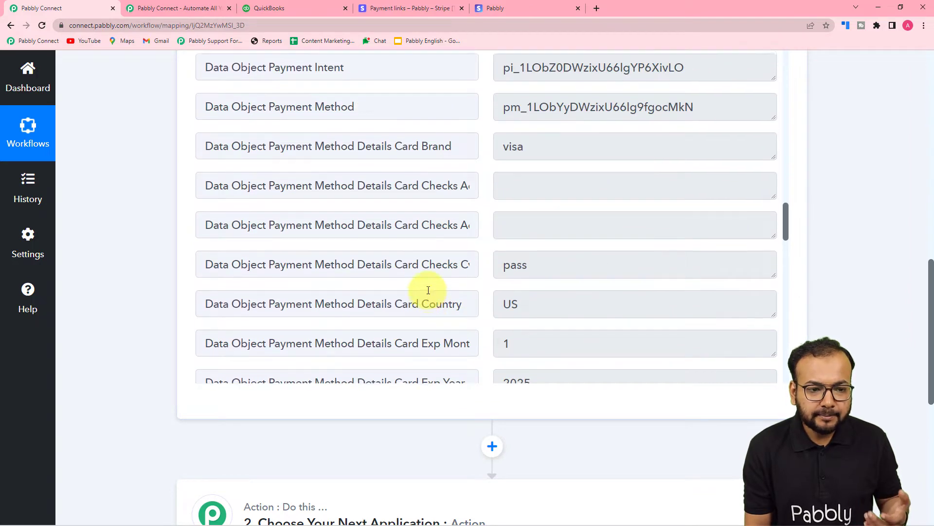
{"action": "scroll", "coordinate": [457, 275], "scroll_direction": "up", "scroll_amount": 16}
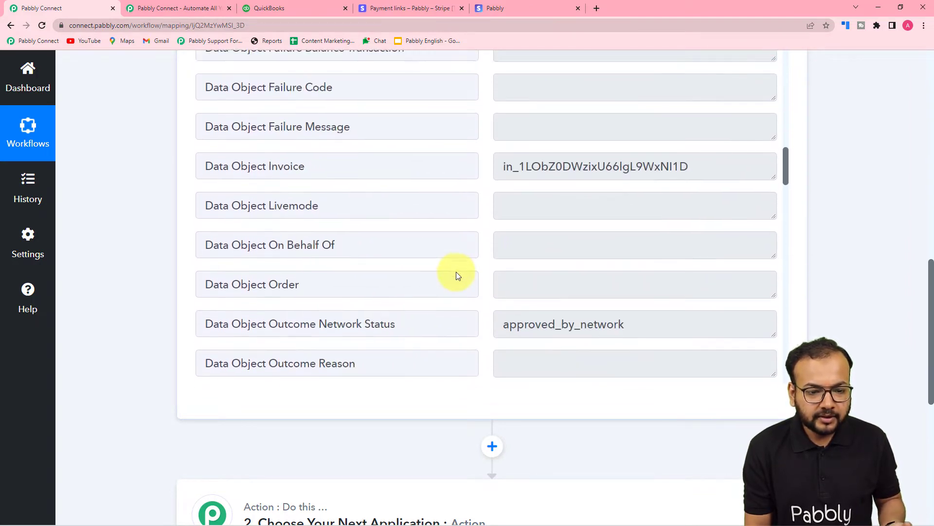
{"action": "scroll", "coordinate": [457, 276], "scroll_direction": "up", "scroll_amount": 10}
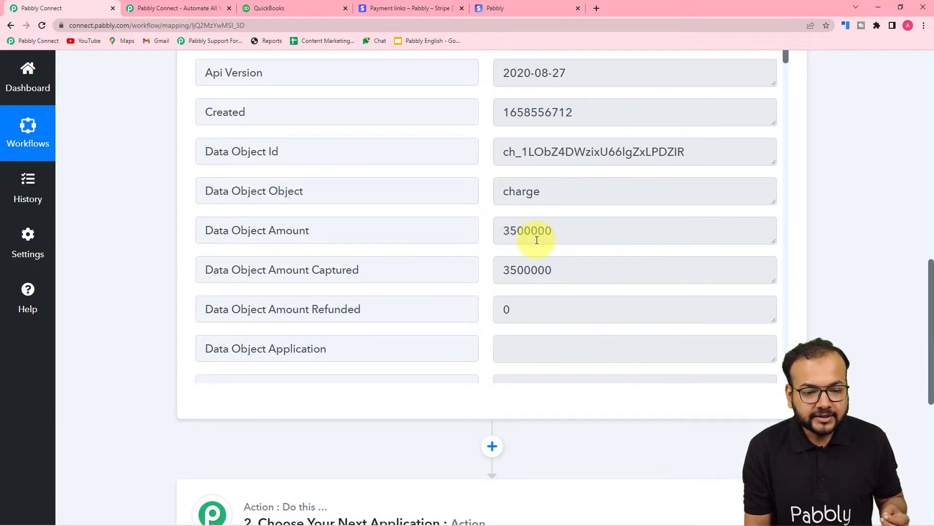
{"action": "left_click", "coordinate": [507, 2]}
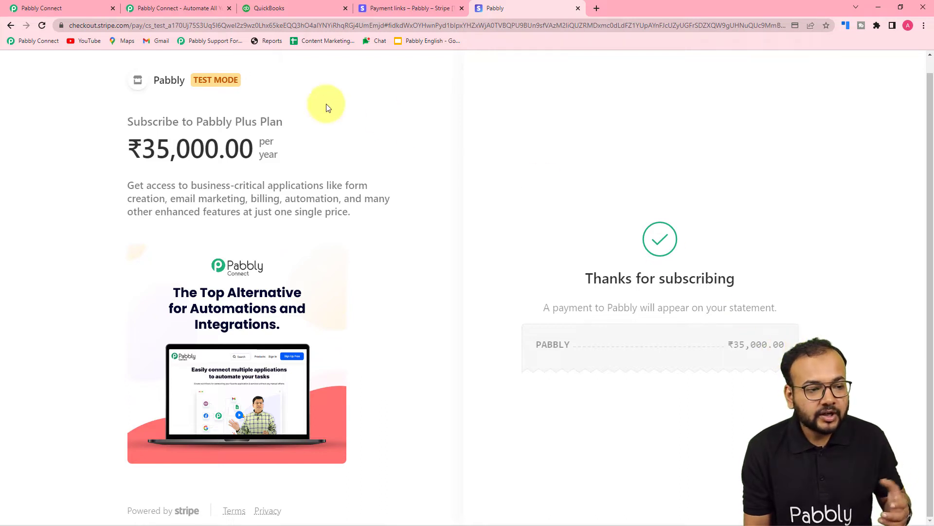
{"action": "left_click", "coordinate": [77, 10]}
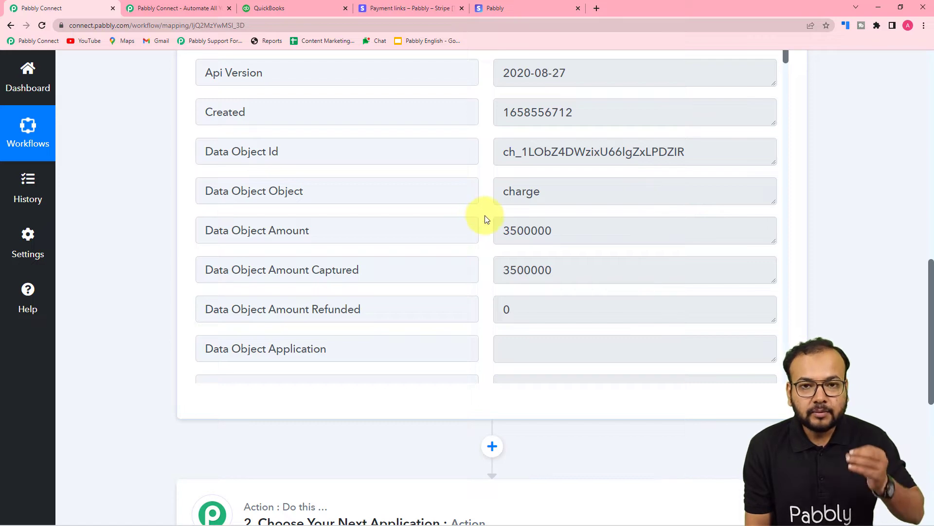
- Choose Stripe as the app for the workflow's second step, the action following the trigger
{"action": "scroll", "coordinate": [334, 183], "scroll_direction": "up", "scroll_amount": 2}
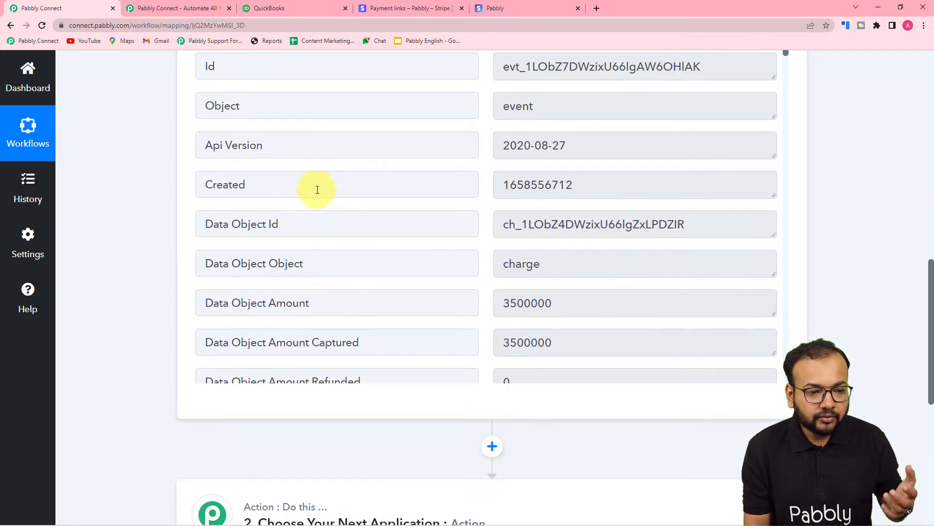
{"action": "scroll", "coordinate": [243, 214], "scroll_direction": "up", "scroll_amount": 3}
{"action": "scroll", "coordinate": [170, 250], "scroll_direction": "down", "scroll_amount": 7}
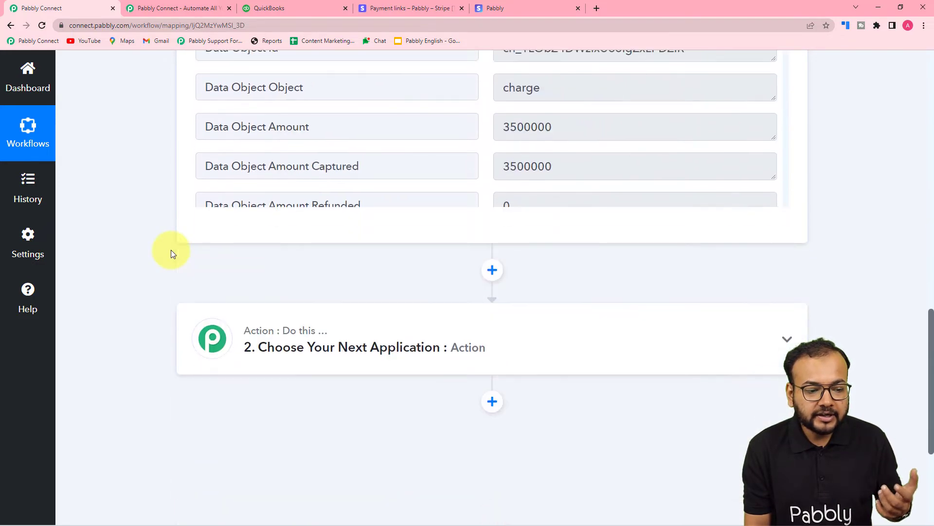
{"action": "left_click", "coordinate": [334, 346]}
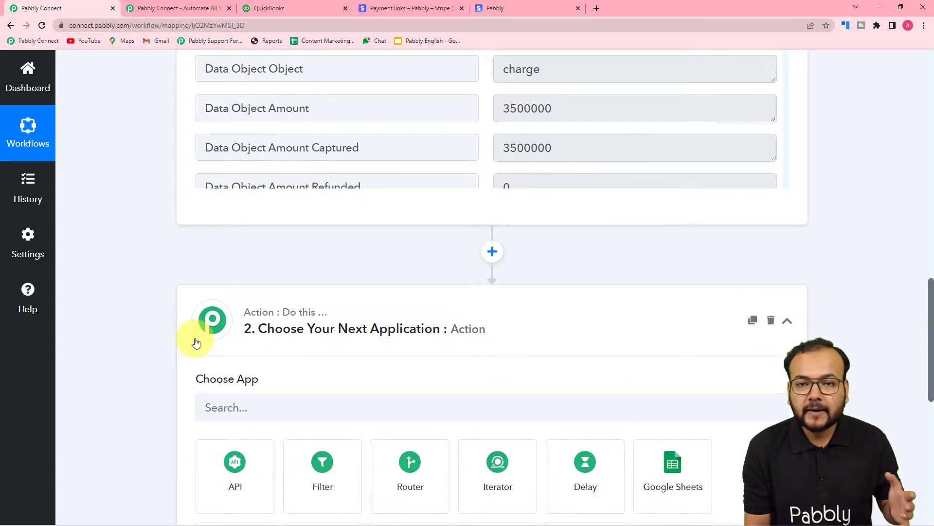
{"action": "scroll", "coordinate": [197, 343], "scroll_direction": "down", "scroll_amount": 4}
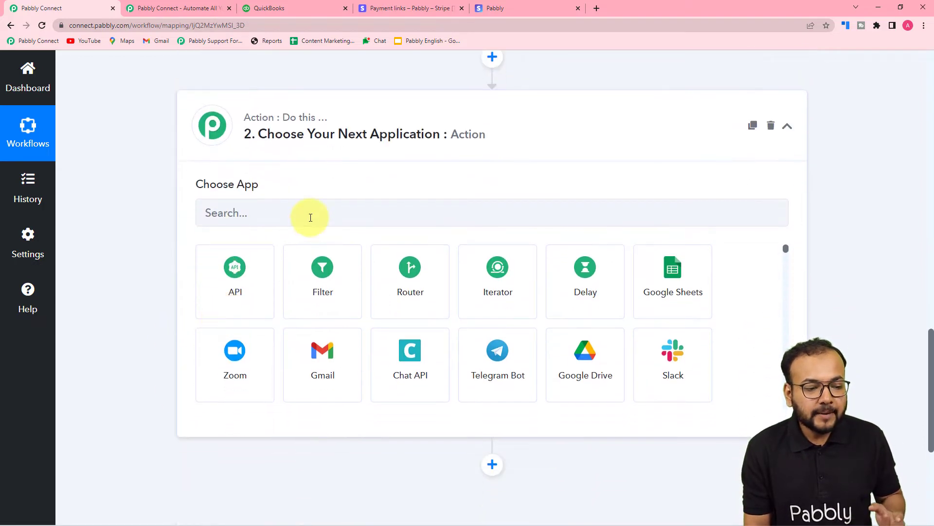
{"action": "left_click", "coordinate": [311, 214]}
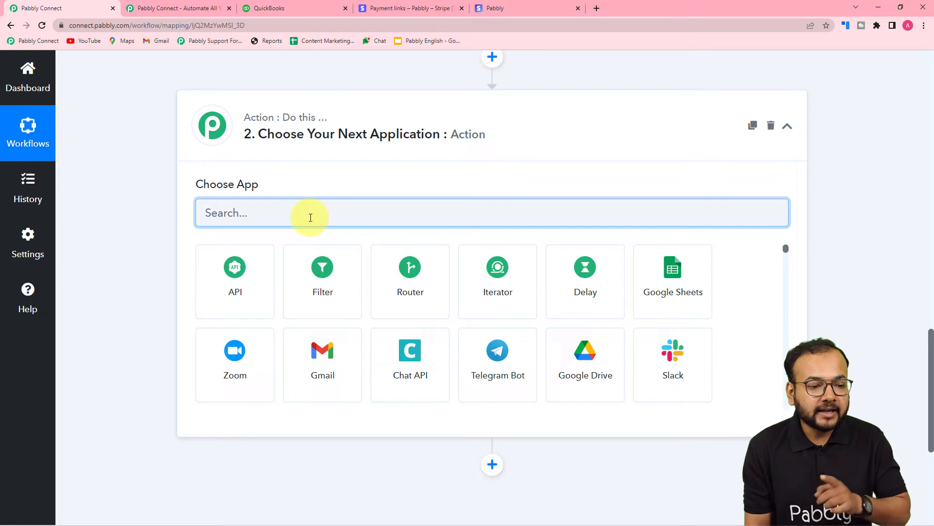
{"action": "type", "text": "strip"}
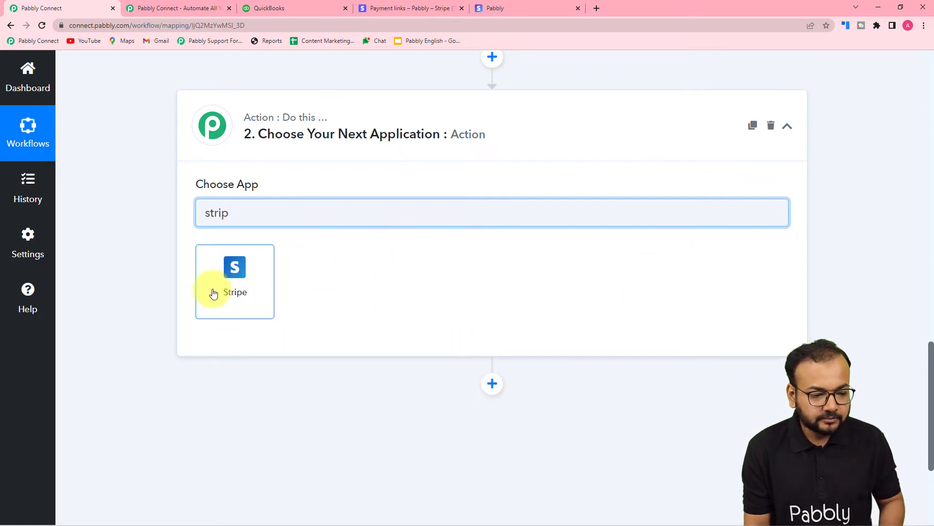
{"action": "left_click", "coordinate": [213, 293]}
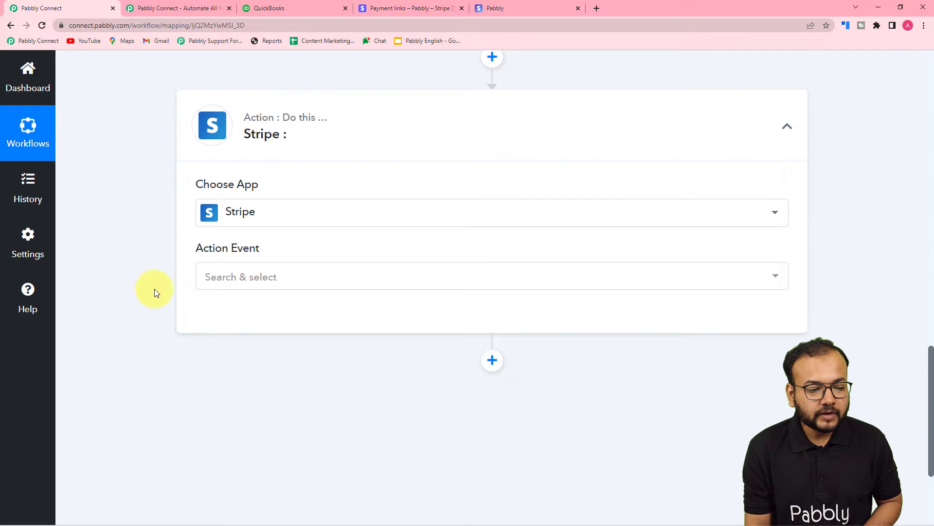
- Look through the available Stripe action events, including the options for retrieving customers, payment intents and subscriptions
{"action": "left_click", "coordinate": [253, 283]}
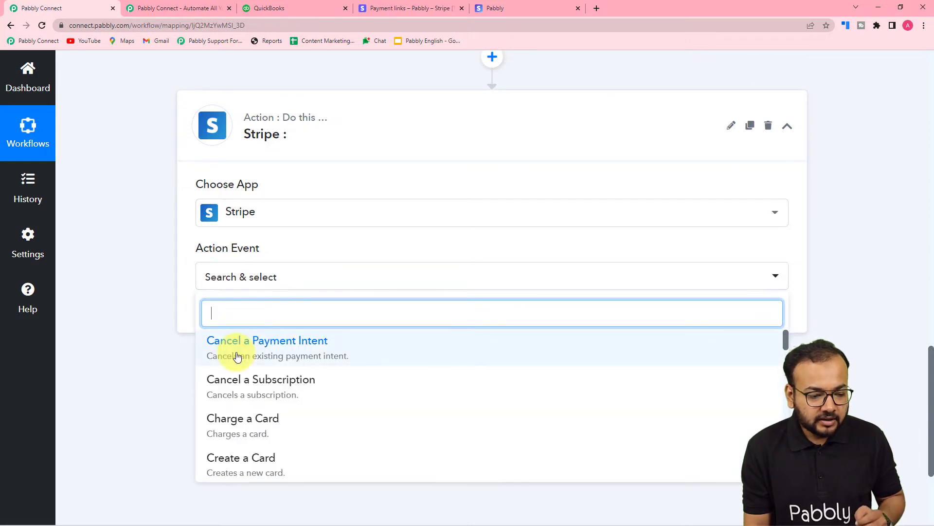
{"action": "scroll", "coordinate": [236, 345], "scroll_direction": "down", "scroll_amount": 1}
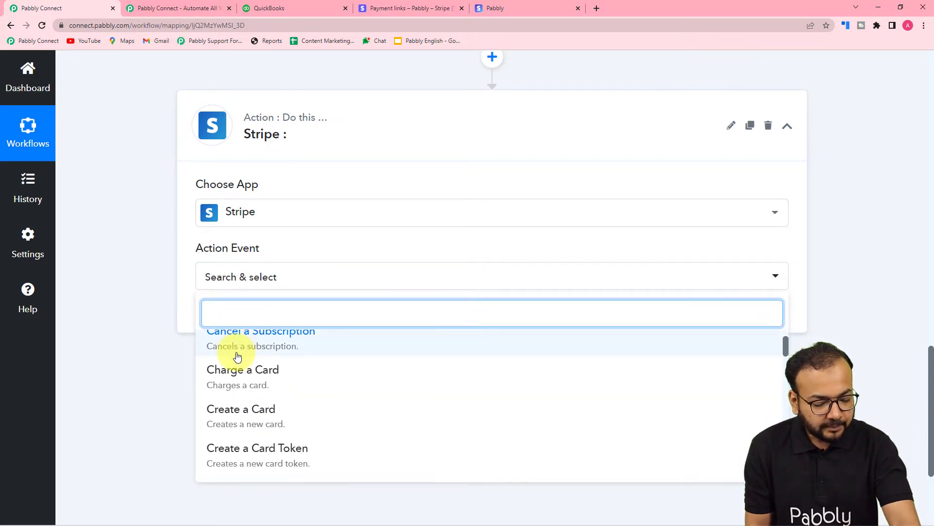
{"action": "scroll", "coordinate": [237, 356], "scroll_direction": "down", "scroll_amount": 8}
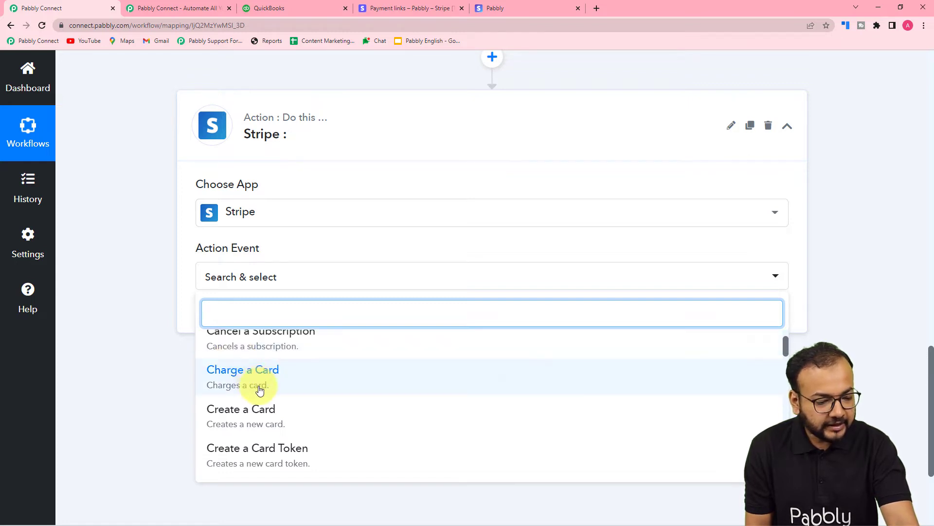
{"action": "scroll", "coordinate": [259, 391], "scroll_direction": "down", "scroll_amount": 6}
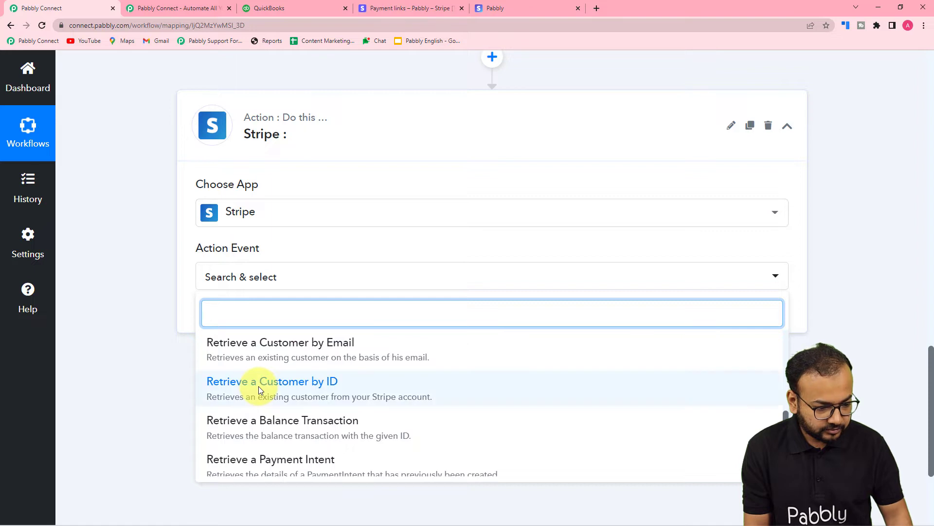
{"action": "scroll", "coordinate": [258, 388], "scroll_direction": "down", "scroll_amount": 2}
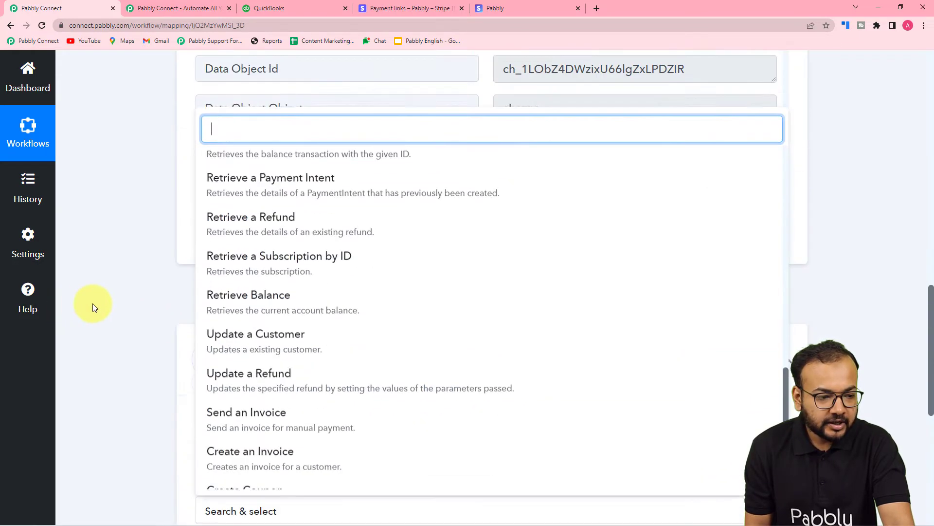
- Look through the trigger's webhook response for the charge's customer, description and payment intent fields
{"action": "scroll", "coordinate": [92, 300], "scroll_direction": "up", "scroll_amount": 5}
{"action": "scroll", "coordinate": [80, 292], "scroll_direction": "up", "scroll_amount": 6}
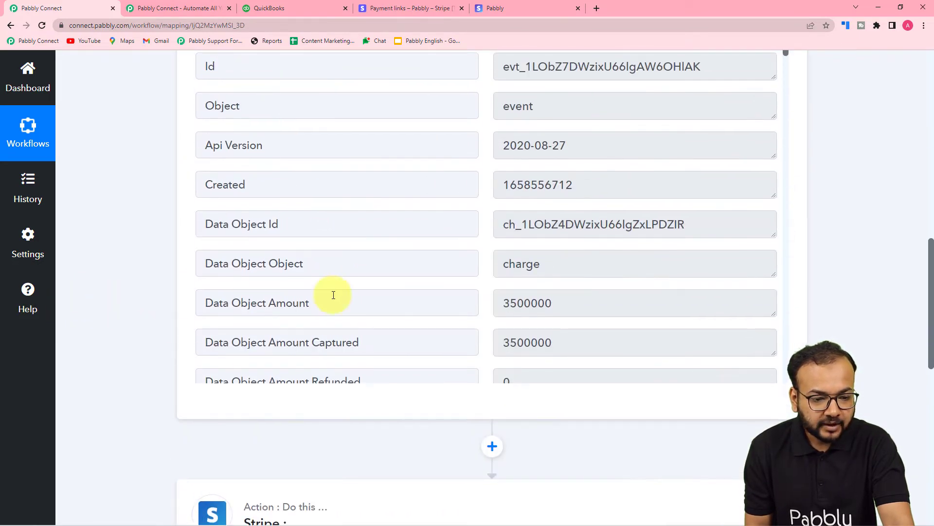
{"action": "scroll", "coordinate": [331, 294], "scroll_direction": "down", "scroll_amount": 5}
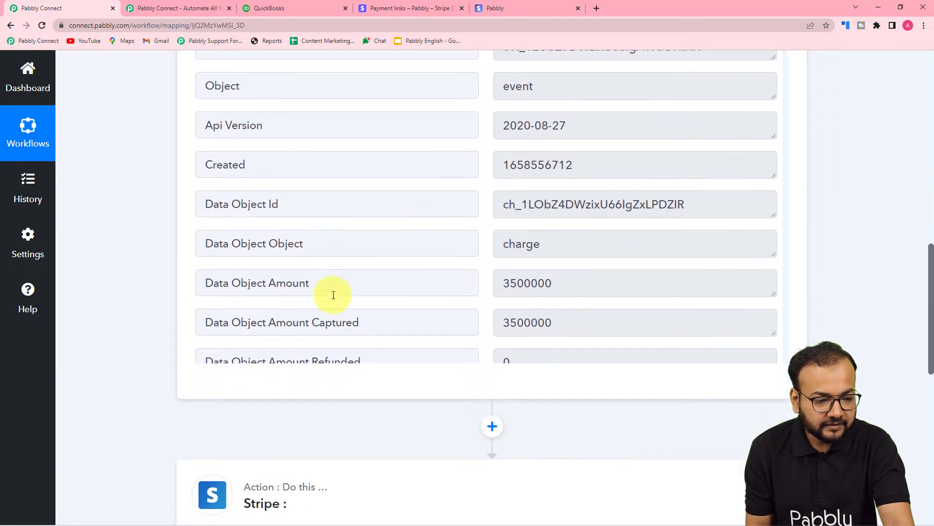
{"action": "scroll", "coordinate": [293, 217], "scroll_direction": "down", "scroll_amount": 5}
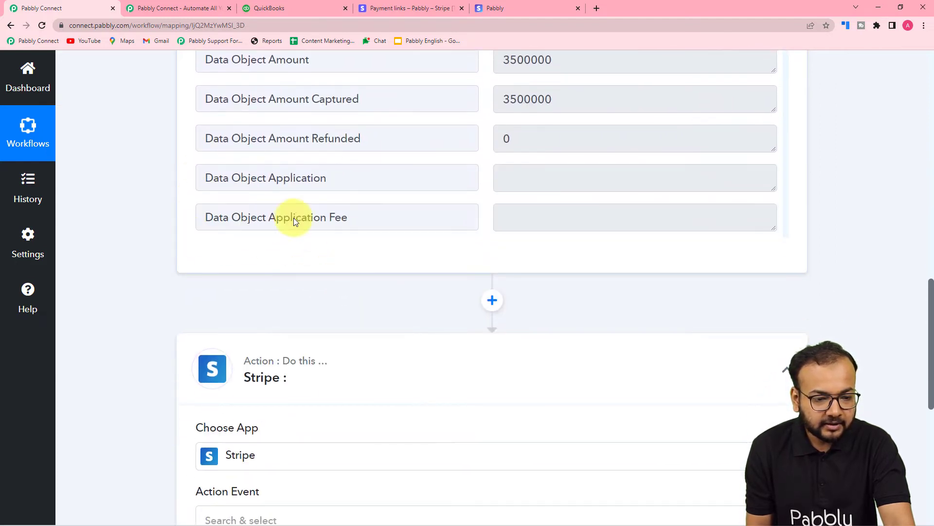
{"action": "scroll", "coordinate": [348, 156], "scroll_direction": "down", "scroll_amount": 8}
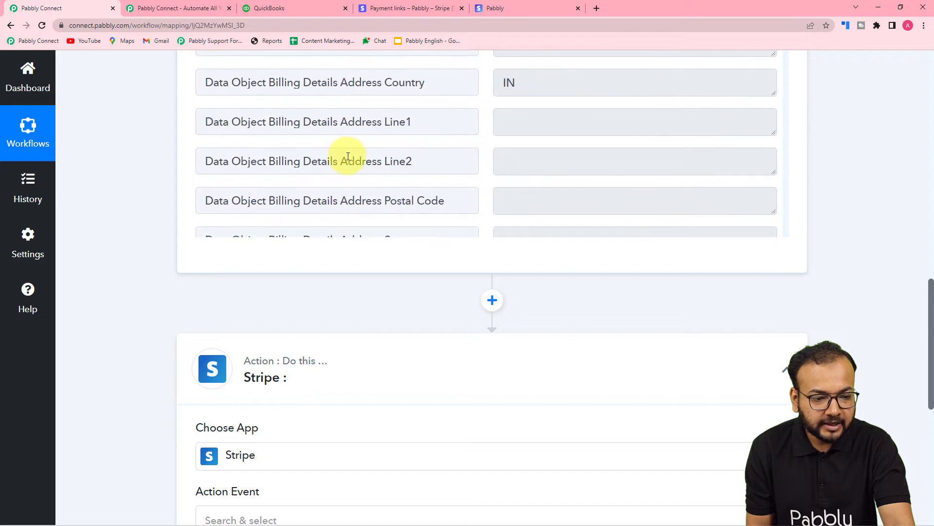
{"action": "scroll", "coordinate": [348, 157], "scroll_direction": "down", "scroll_amount": 10}
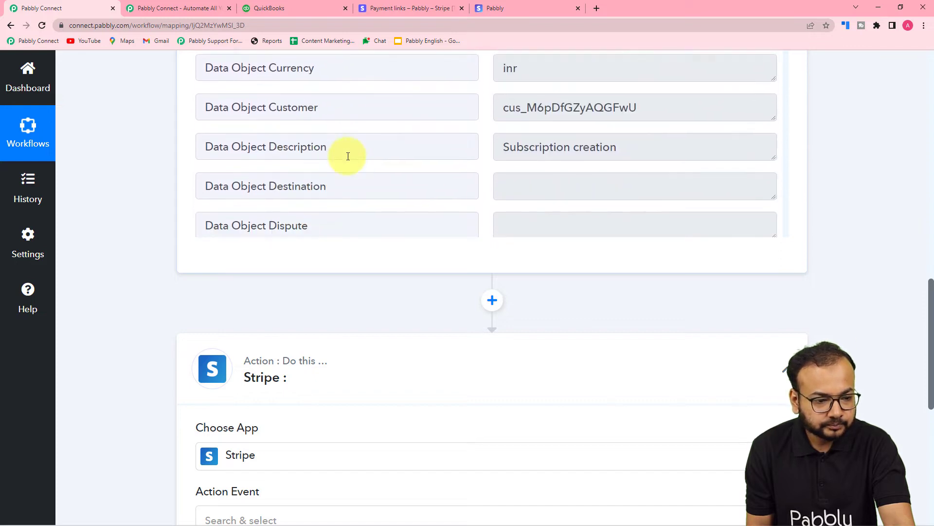
{"action": "scroll", "coordinate": [348, 156], "scroll_direction": "down", "scroll_amount": 8}
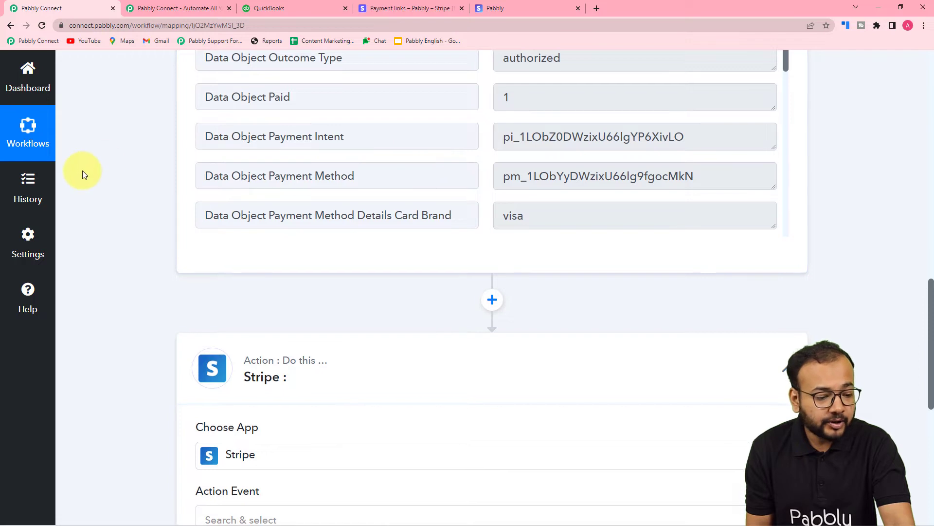
- Set the Stripe step's action event to Retrieve a Payment Intent and start adding a new Stripe connection for it
{"action": "scroll", "coordinate": [84, 172], "scroll_direction": "down", "scroll_amount": 5}
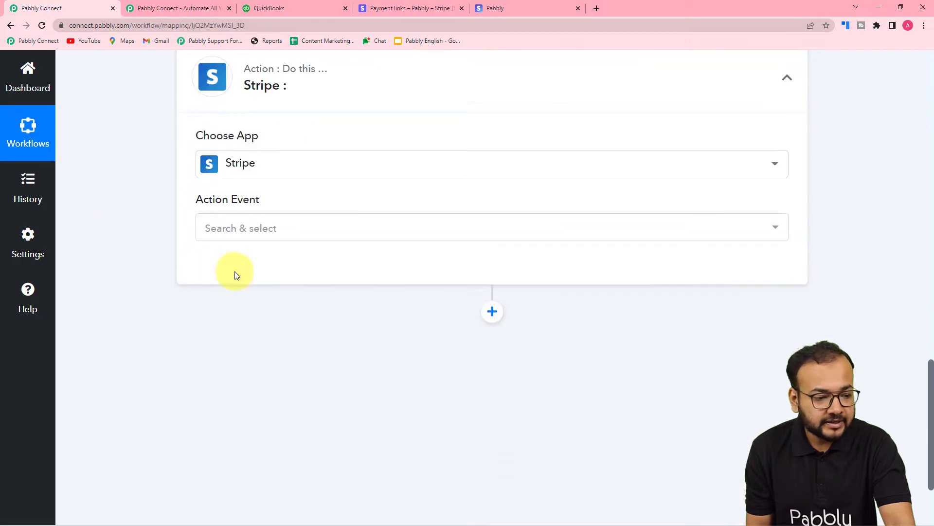
{"action": "left_click", "coordinate": [267, 233]}
{"action": "type", "text": "p"}
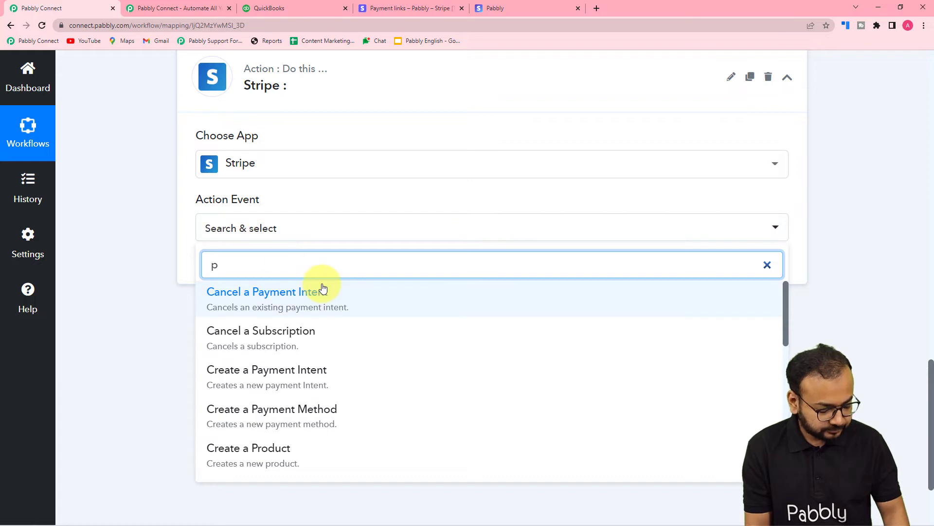
{"action": "type", "text": "a"}
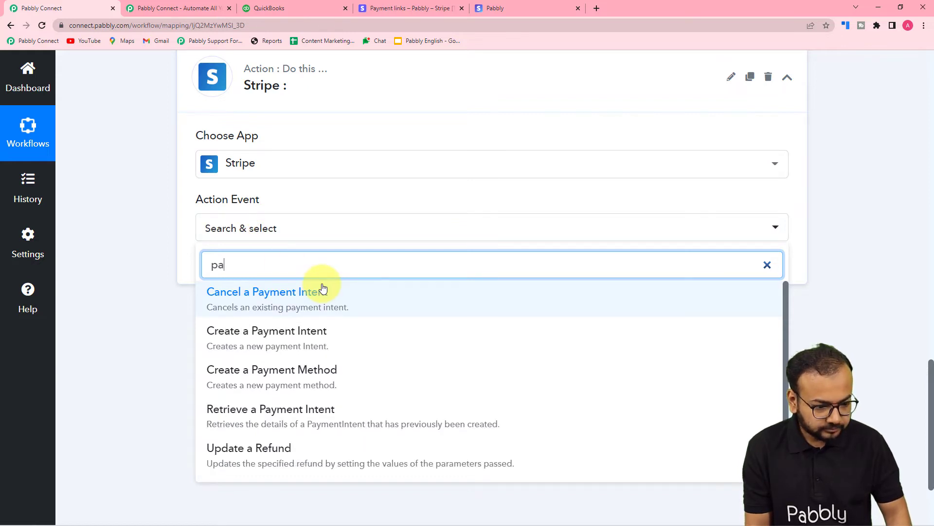
{"action": "left_click", "coordinate": [307, 410]}
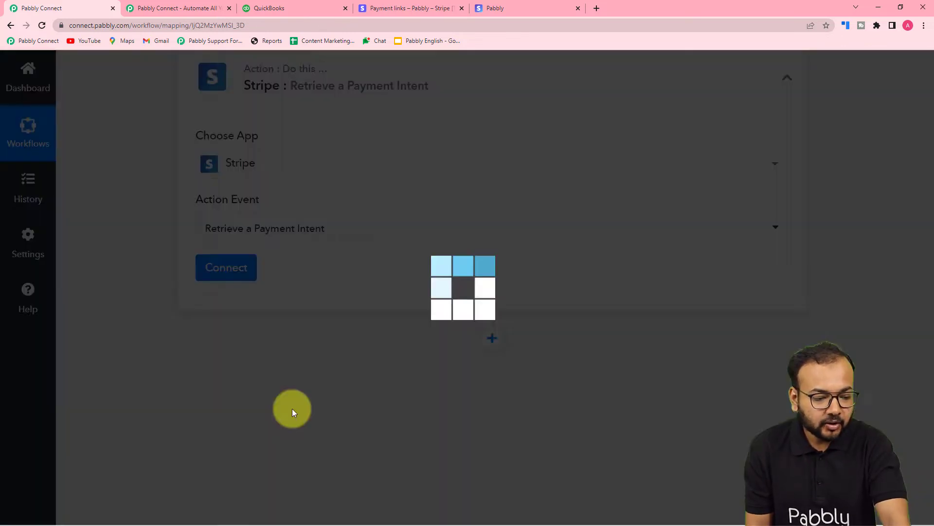
{"action": "left_click", "coordinate": [209, 270]}
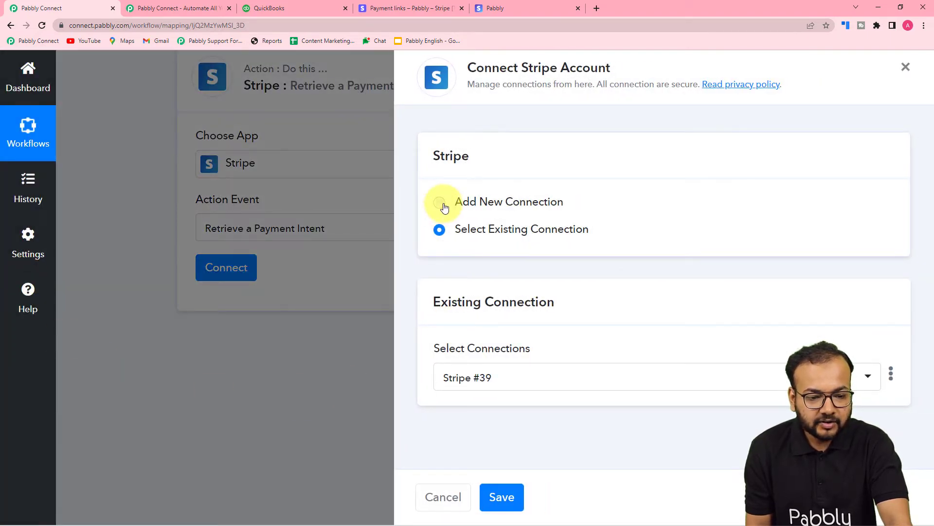
{"action": "left_click", "coordinate": [441, 203]}
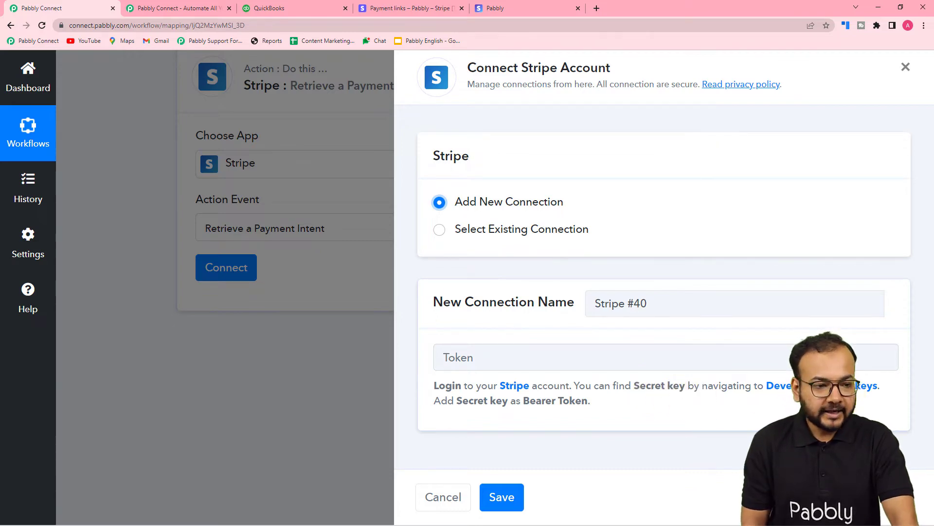
- Switch to the Stripe dashboard, open the developer API keys, then reveal and copy the test secret key
{"action": "left_click", "coordinate": [377, 8]}
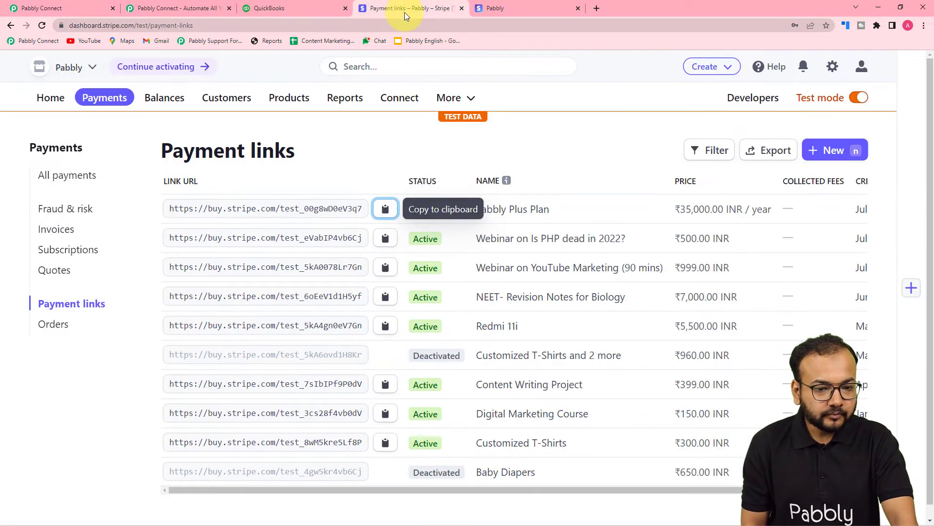
{"action": "left_click", "coordinate": [748, 103]}
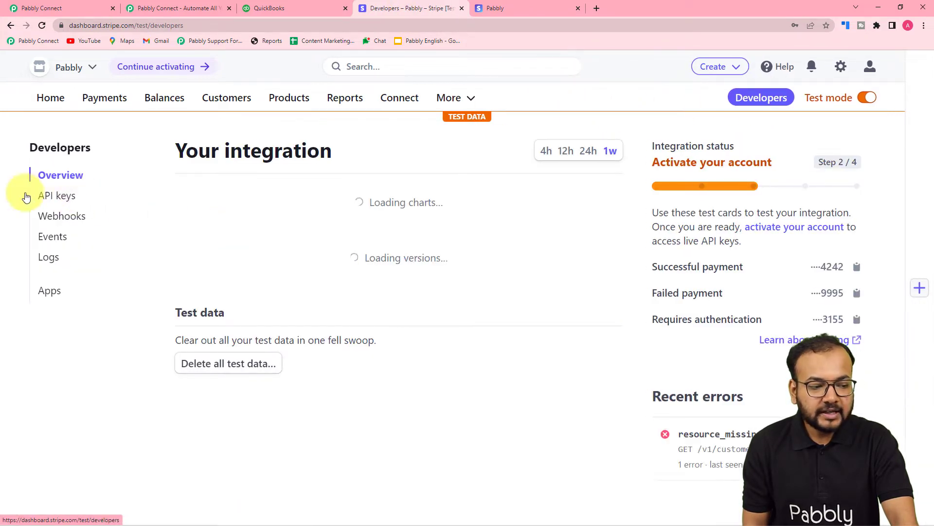
{"action": "left_click", "coordinate": [61, 195]}
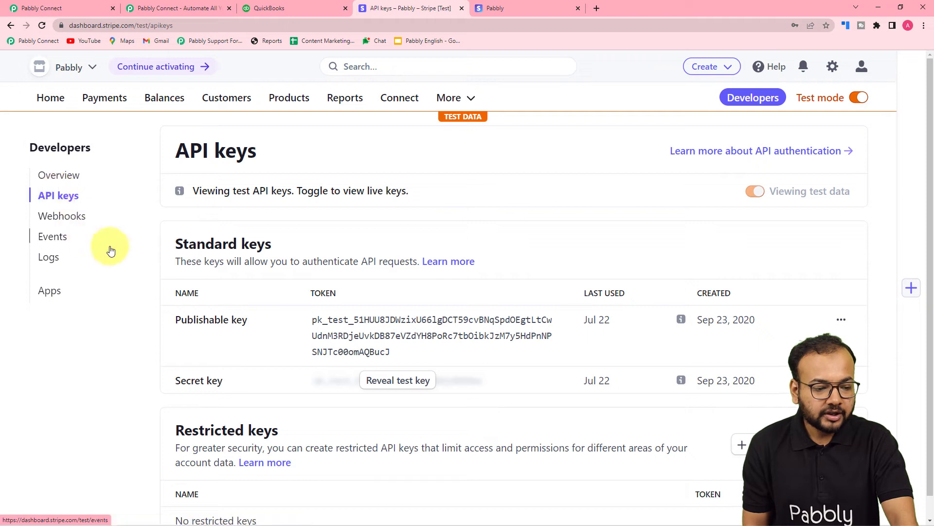
{"action": "scroll", "coordinate": [243, 311], "scroll_direction": "down", "scroll_amount": 1}
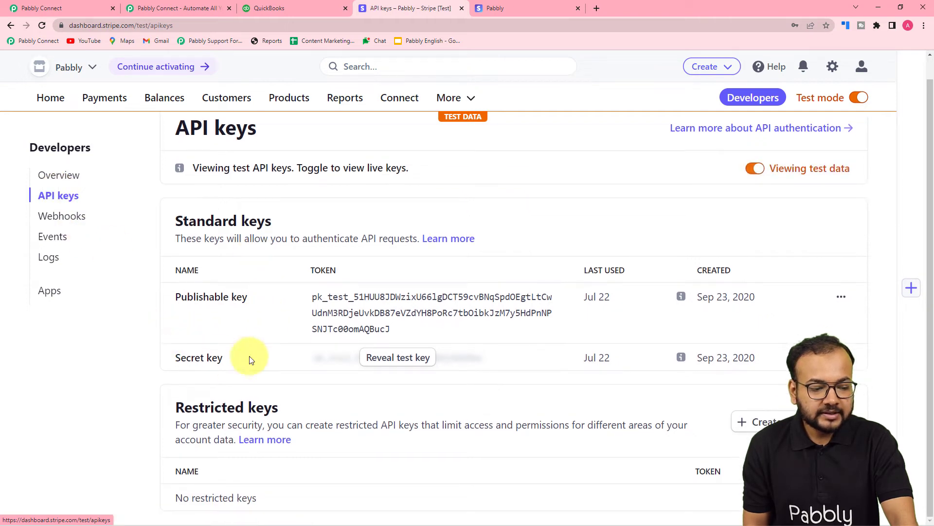
{"action": "left_click", "coordinate": [397, 359]}
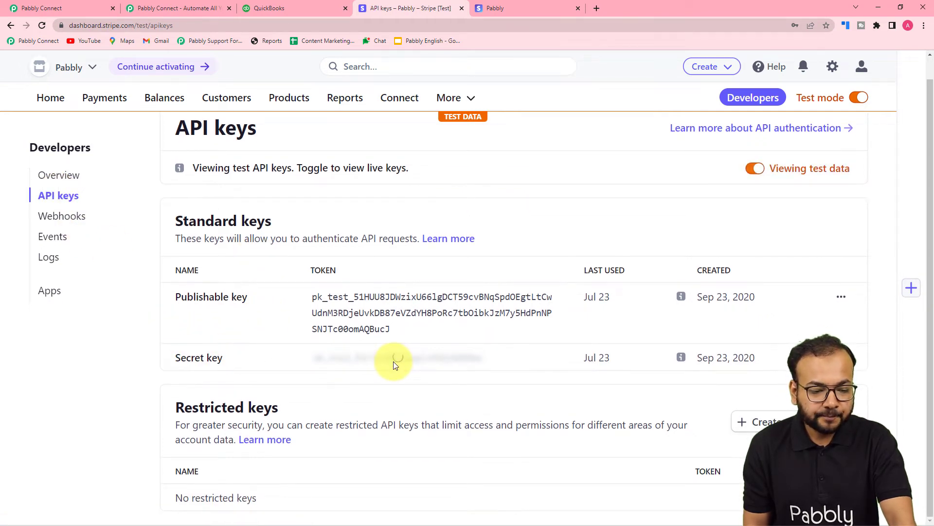
{"action": "left_click", "coordinate": [393, 361]}
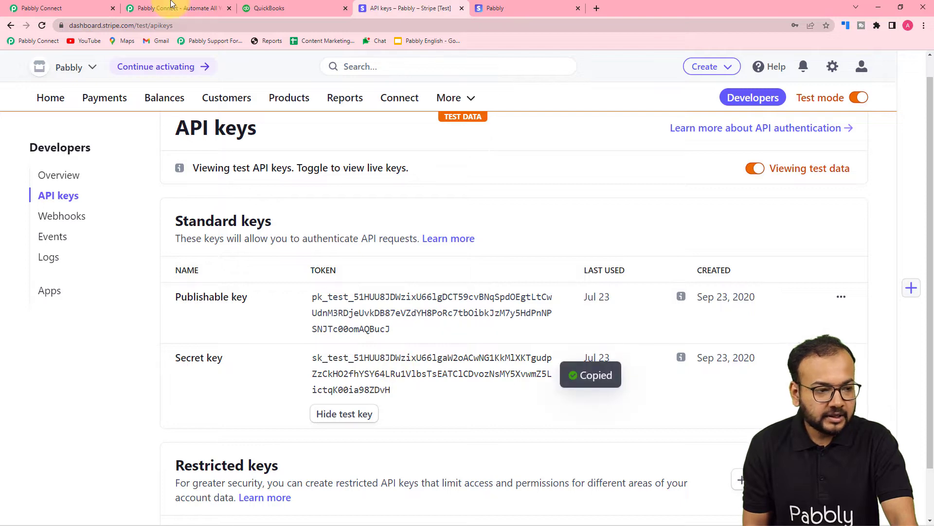
- Back in Pabbly Connect, paste the secret key as the new Stripe connection's token and save the connection
{"action": "left_click", "coordinate": [59, 7]}
{"action": "right_click", "coordinate": [472, 353]}
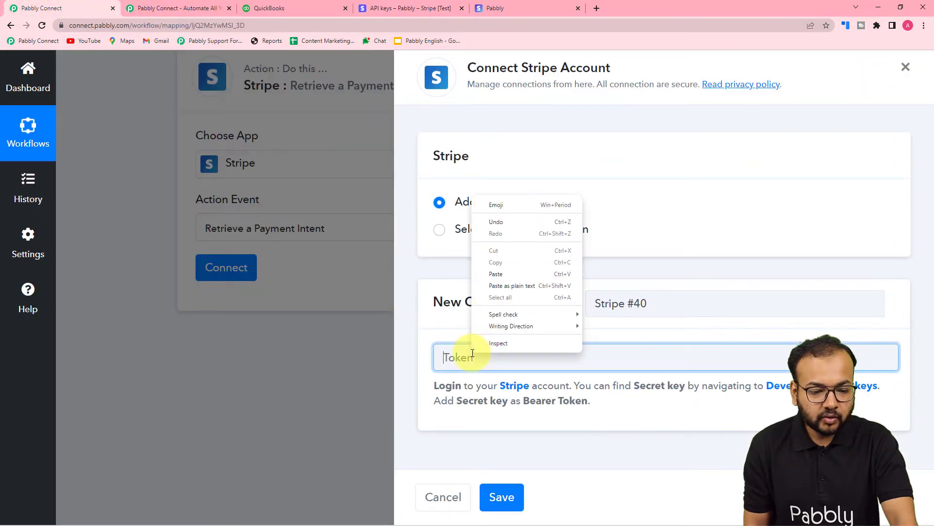
{"action": "left_click", "coordinate": [506, 285]}
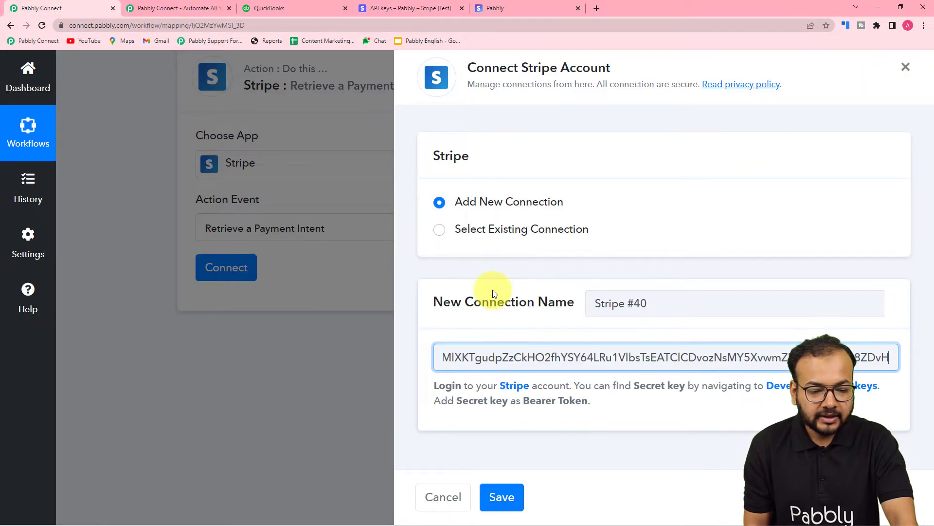
{"action": "left_click", "coordinate": [502, 498]}
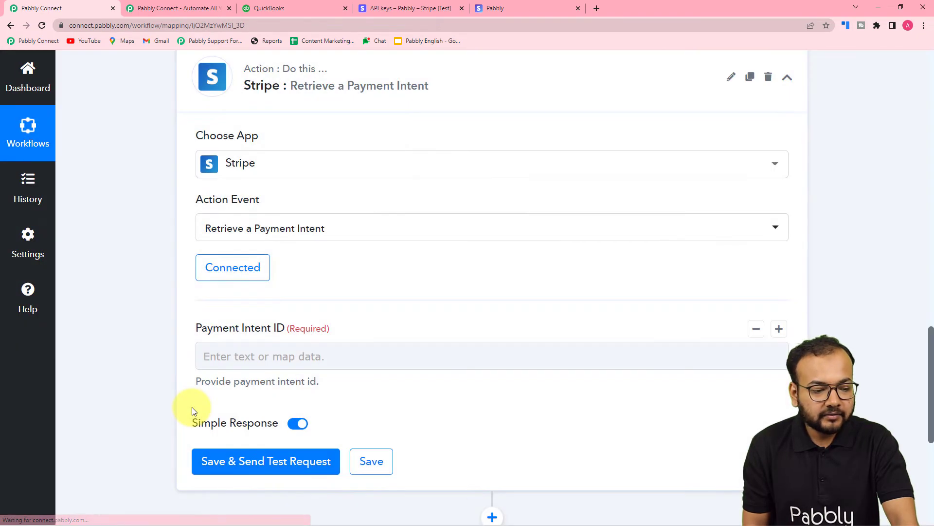
- Map the Payment Intent ID to the Data Object Payment Intent value from the Stripe New Charge trigger
{"action": "scroll", "coordinate": [191, 407], "scroll_direction": "down", "scroll_amount": 1}
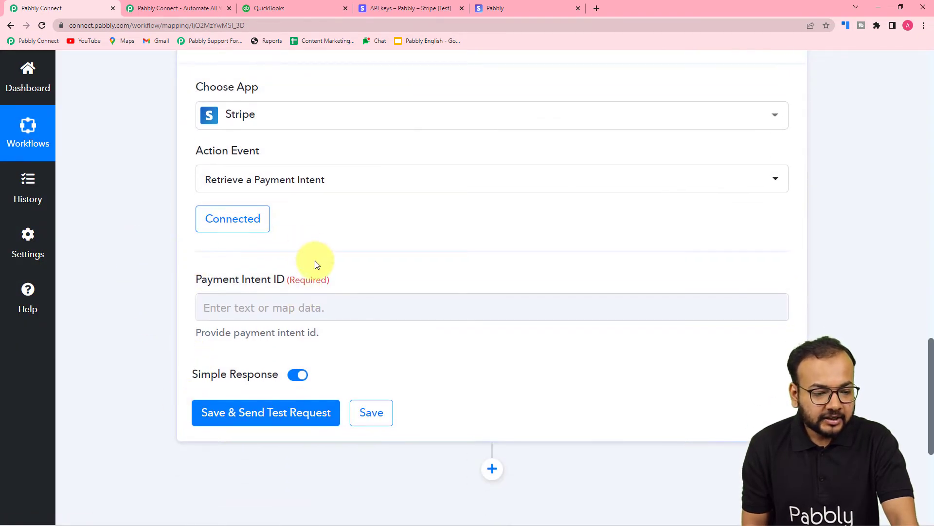
{"action": "scroll", "coordinate": [314, 261], "scroll_direction": "down", "scroll_amount": 1}
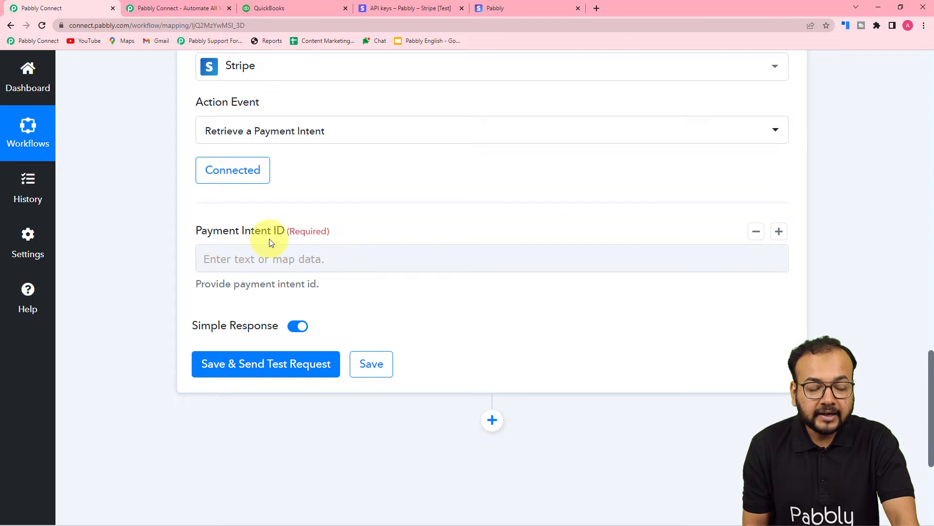
{"action": "scroll", "coordinate": [341, 253], "scroll_direction": "up", "scroll_amount": 9}
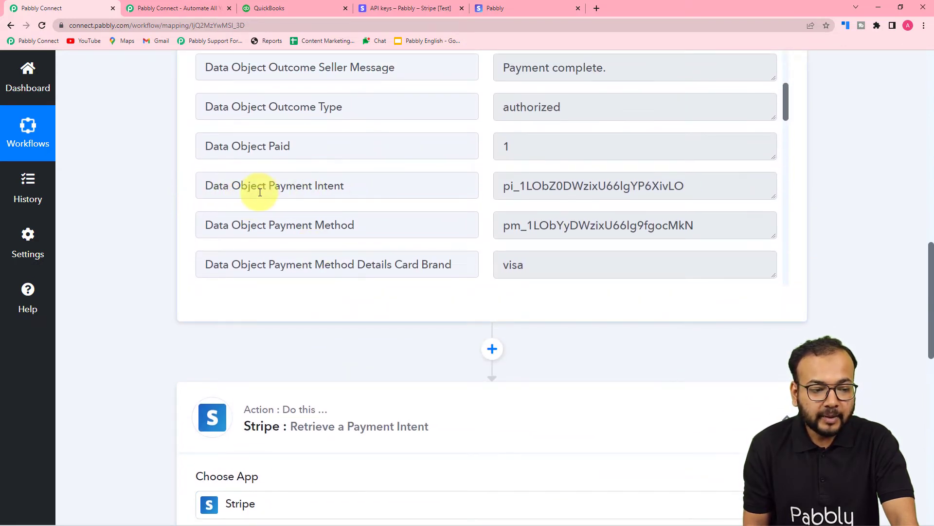
{"action": "scroll", "coordinate": [142, 255], "scroll_direction": "down", "scroll_amount": 11}
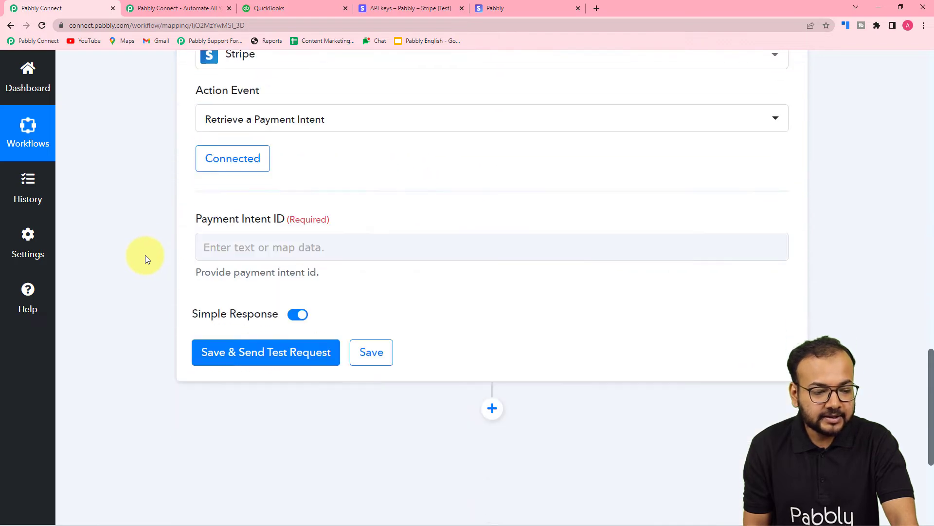
{"action": "left_click", "coordinate": [297, 174]}
{"action": "left_click", "coordinate": [297, 161]}
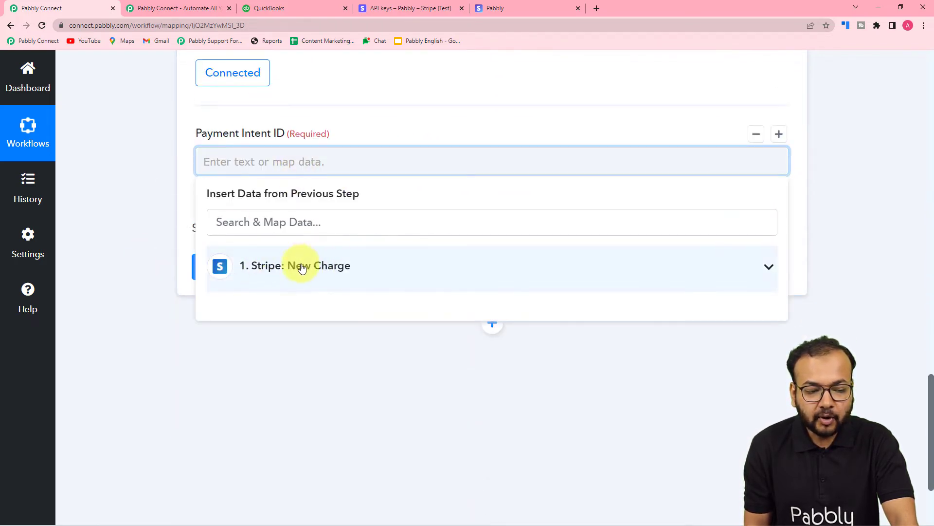
{"action": "left_click", "coordinate": [287, 277]}
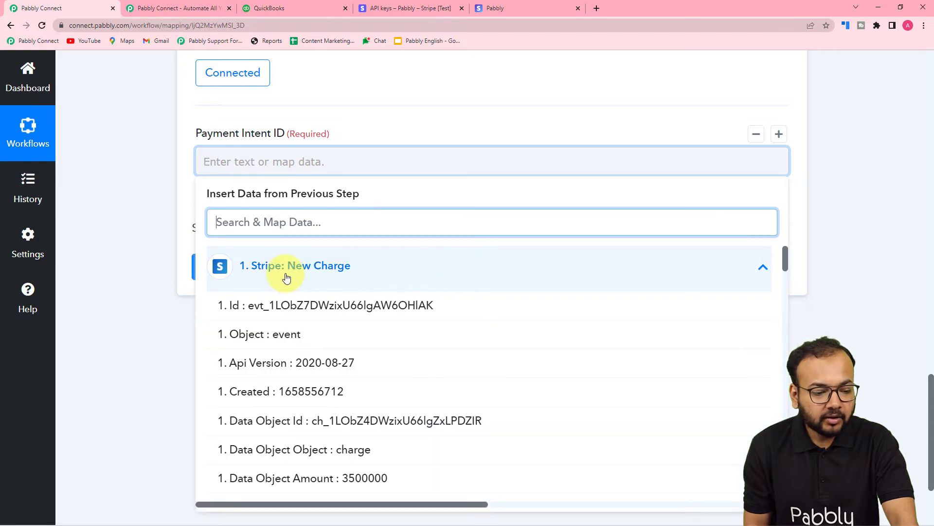
{"action": "scroll", "coordinate": [309, 365], "scroll_direction": "down", "scroll_amount": 3}
{"action": "scroll", "coordinate": [310, 365], "scroll_direction": "down", "scroll_amount": 10}
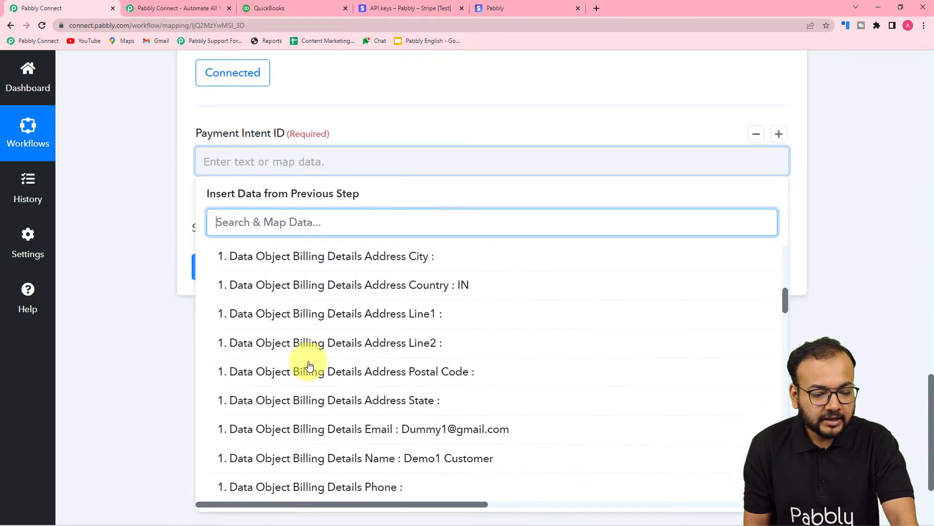
{"action": "scroll", "coordinate": [309, 366], "scroll_direction": "down", "scroll_amount": 10}
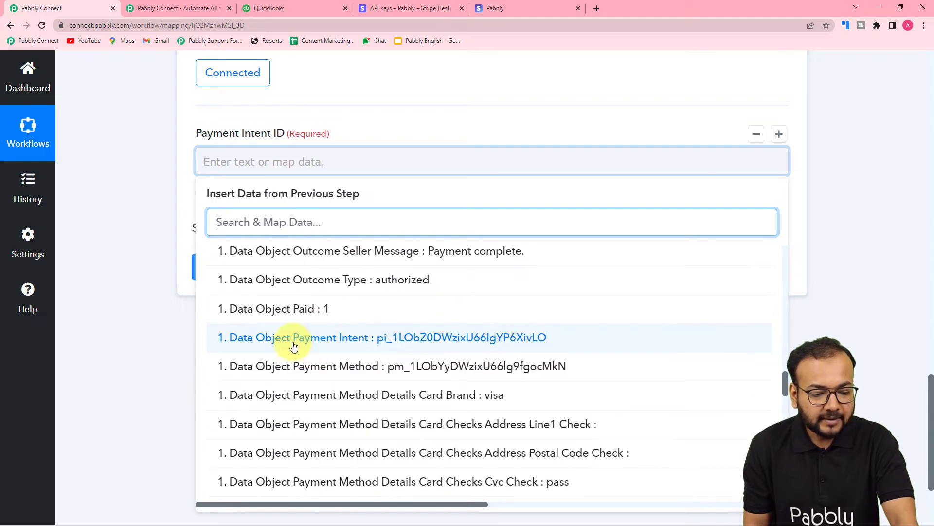
{"action": "left_click", "coordinate": [326, 342]}
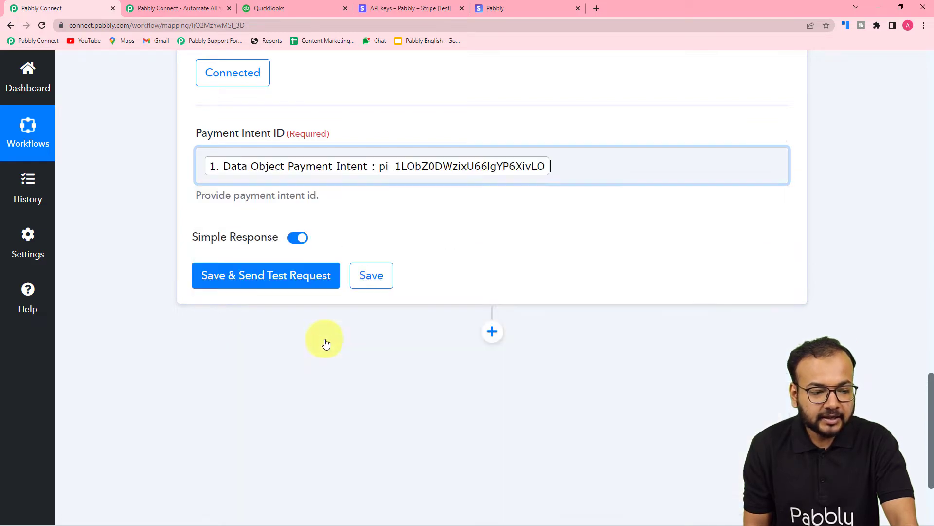
- Save the payment intent step with a test request and examine the amount, billing and invoice fields in its response
{"action": "left_click", "coordinate": [135, 247]}
{"action": "left_click", "coordinate": [217, 286]}
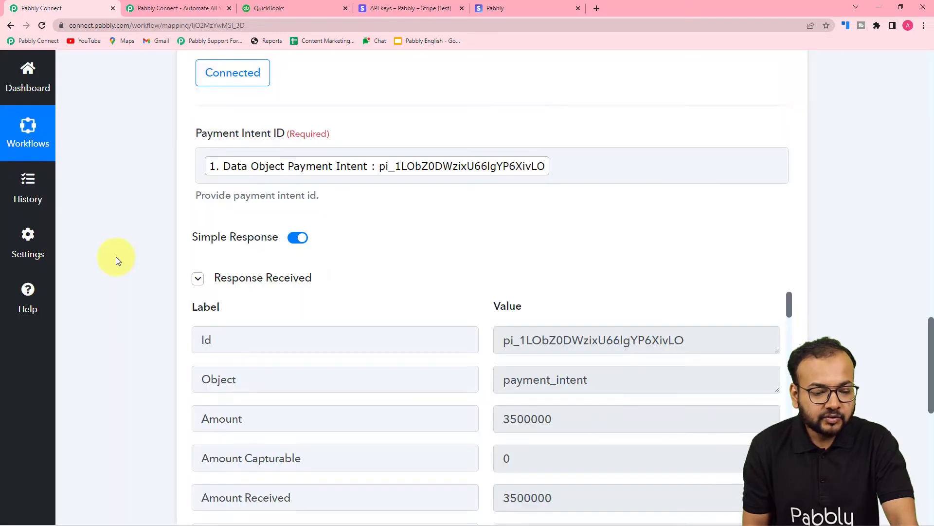
{"action": "scroll", "coordinate": [130, 252], "scroll_direction": "down", "scroll_amount": 2}
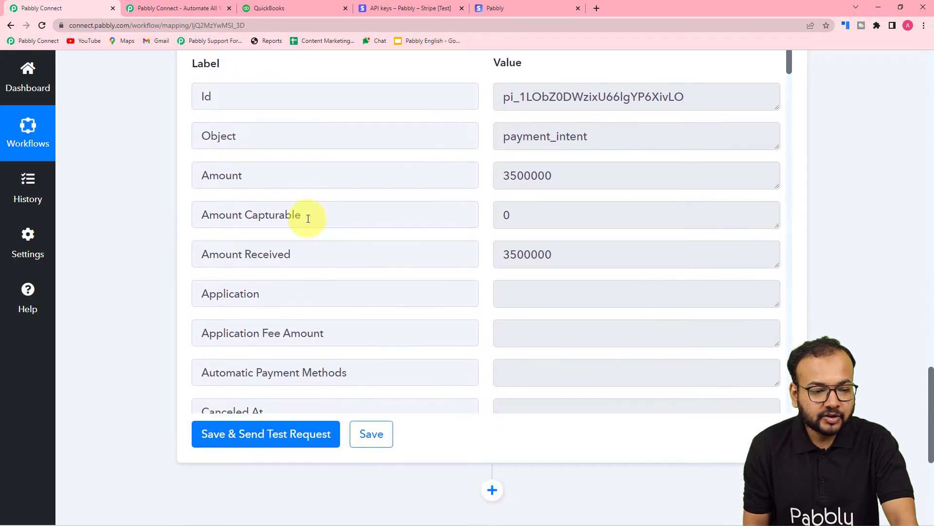
{"action": "scroll", "coordinate": [308, 219], "scroll_direction": "down", "scroll_amount": 10}
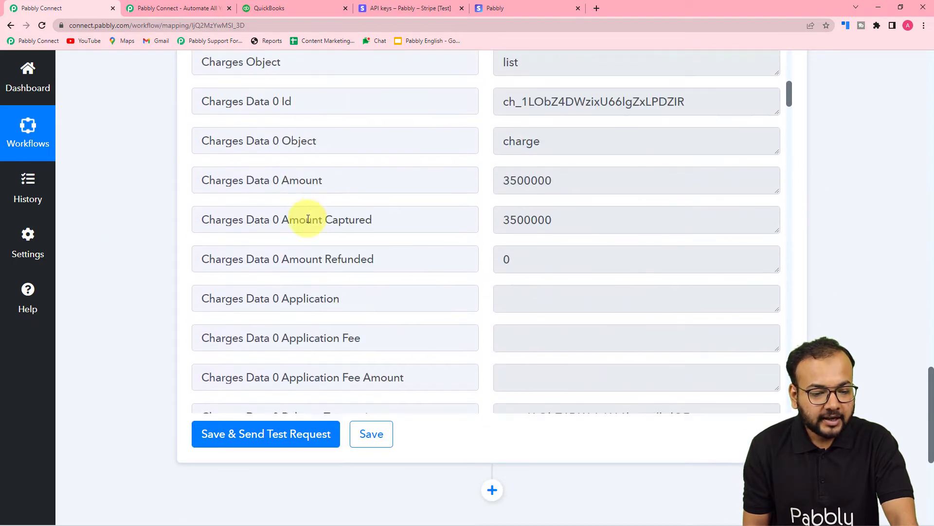
{"action": "scroll", "coordinate": [308, 219], "scroll_direction": "down", "scroll_amount": 12}
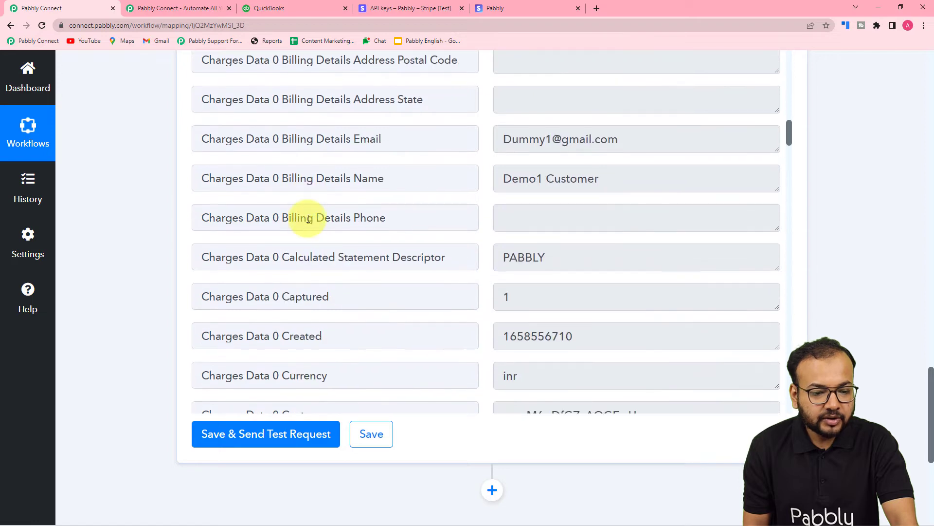
{"action": "scroll", "coordinate": [308, 219], "scroll_direction": "down", "scroll_amount": 8}
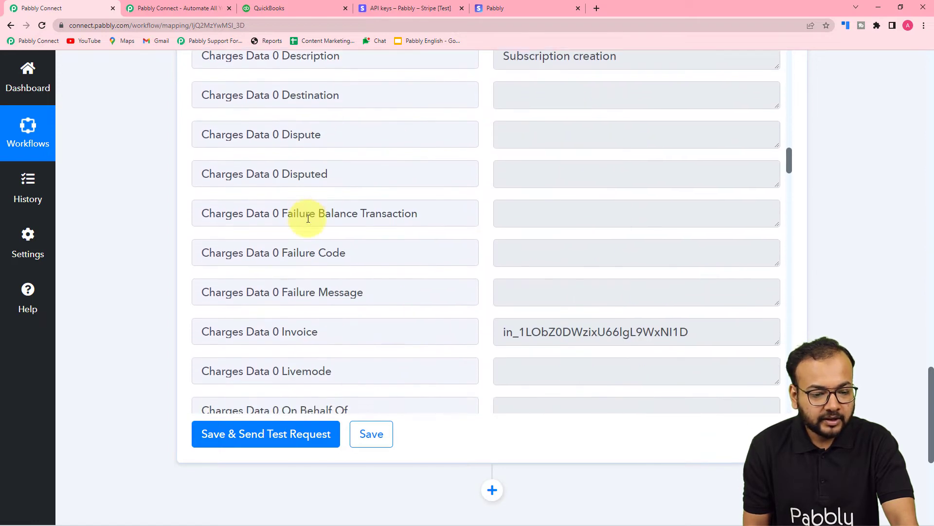
- Examine the remaining payment intent response fields, including the payment method, description and the mandate options description holding the plan name
{"action": "scroll", "coordinate": [308, 218], "scroll_direction": "down", "scroll_amount": 11}
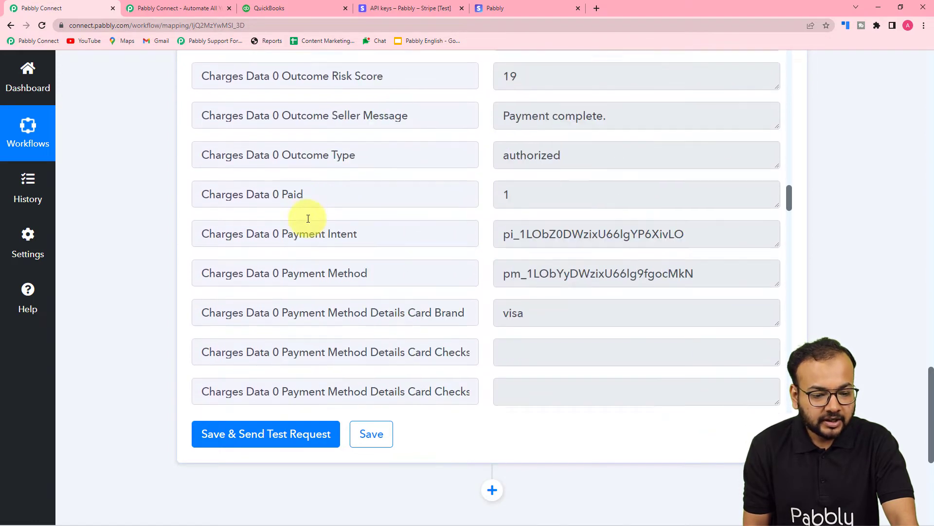
{"action": "scroll", "coordinate": [308, 219], "scroll_direction": "down", "scroll_amount": 14}
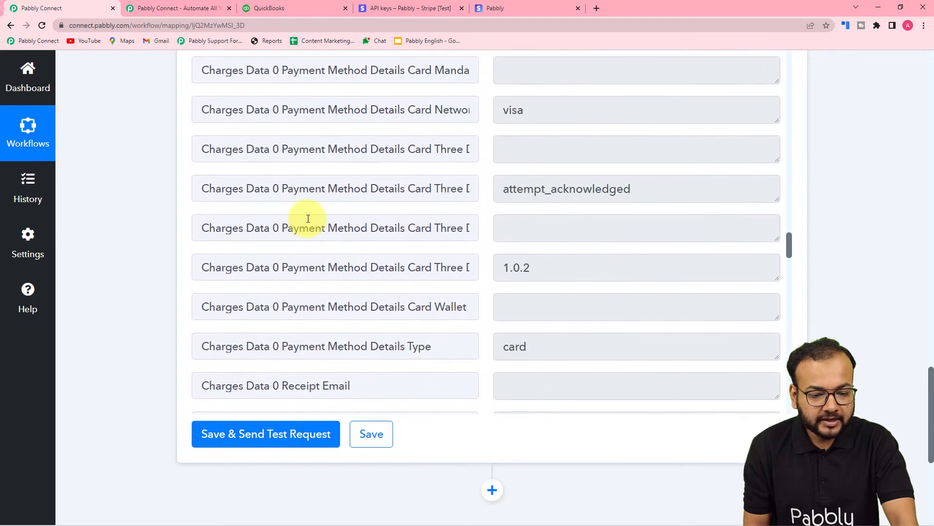
{"action": "scroll", "coordinate": [308, 218], "scroll_direction": "down", "scroll_amount": 14}
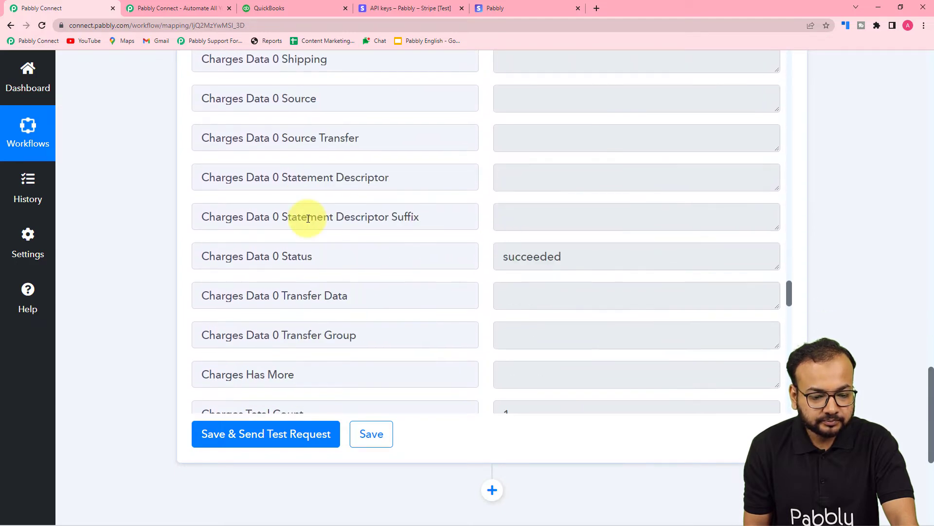
{"action": "scroll", "coordinate": [308, 219], "scroll_direction": "down", "scroll_amount": 10}
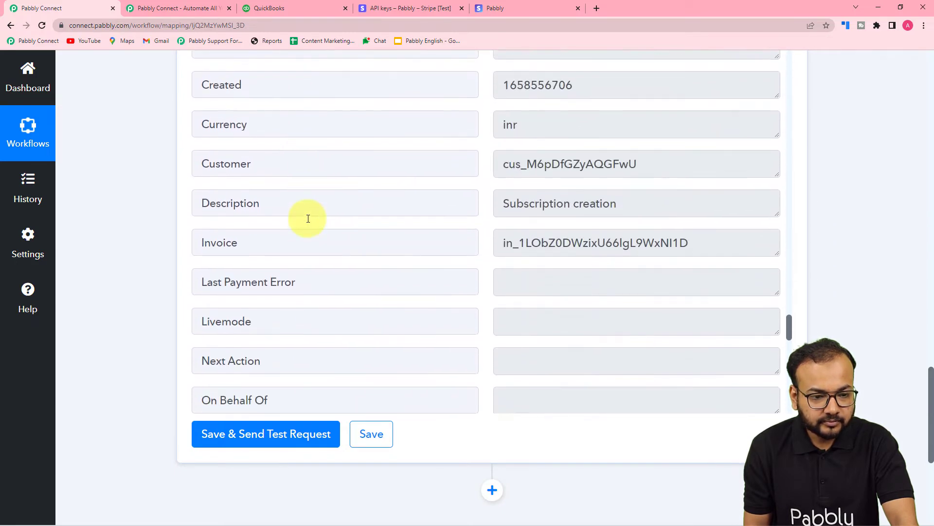
{"action": "scroll", "coordinate": [308, 218], "scroll_direction": "down", "scroll_amount": 8}
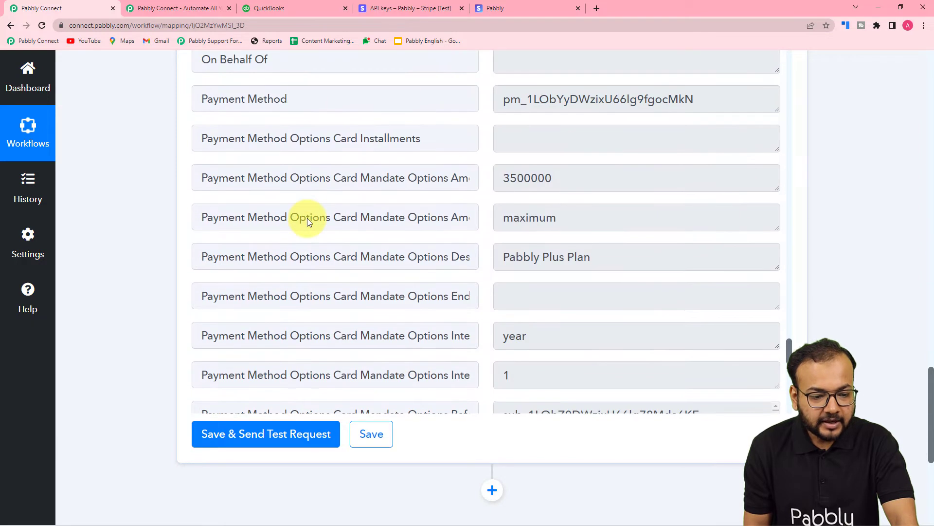
{"action": "scroll", "coordinate": [308, 220], "scroll_direction": "down", "scroll_amount": 1}
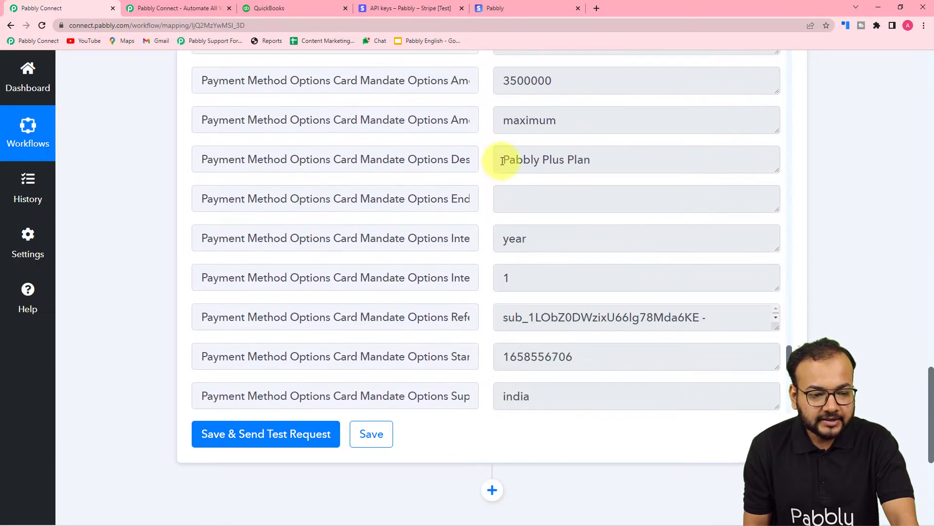
{"action": "left_click", "coordinate": [417, 160]}
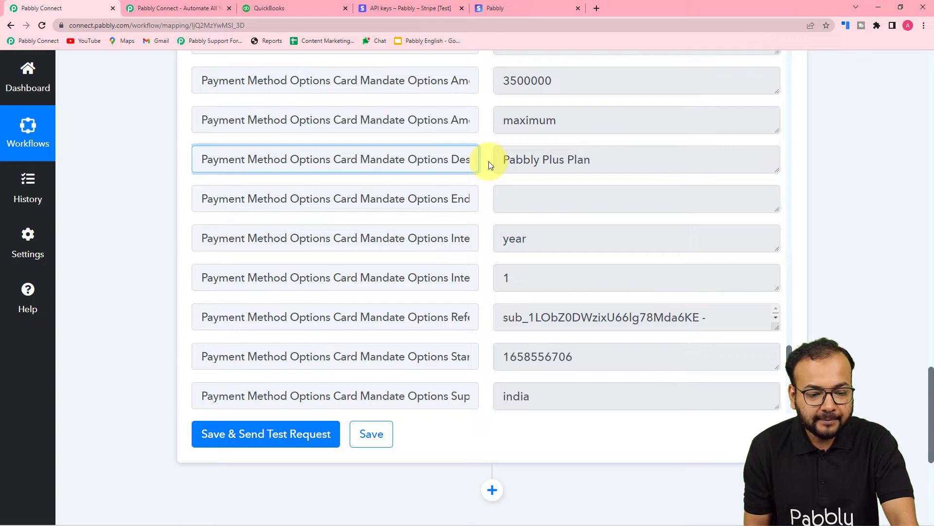
{"action": "scroll", "coordinate": [382, 185], "scroll_direction": "down", "scroll_amount": 10}
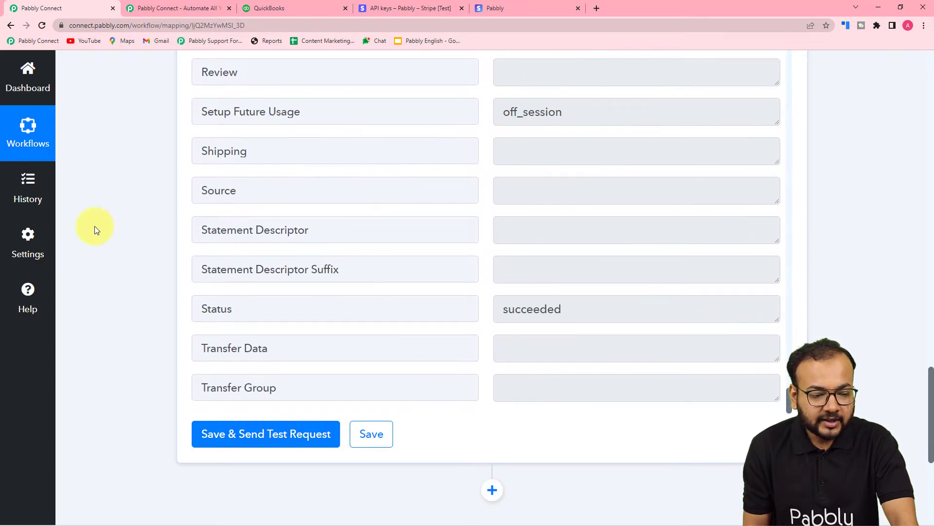
- Add a Number Formatter by Pabbly action step with the Perform Math Operation event and connect it
{"action": "scroll", "coordinate": [94, 226], "scroll_direction": "down", "scroll_amount": 2}
{"action": "scroll", "coordinate": [94, 225], "scroll_direction": "down", "scroll_amount": 4}
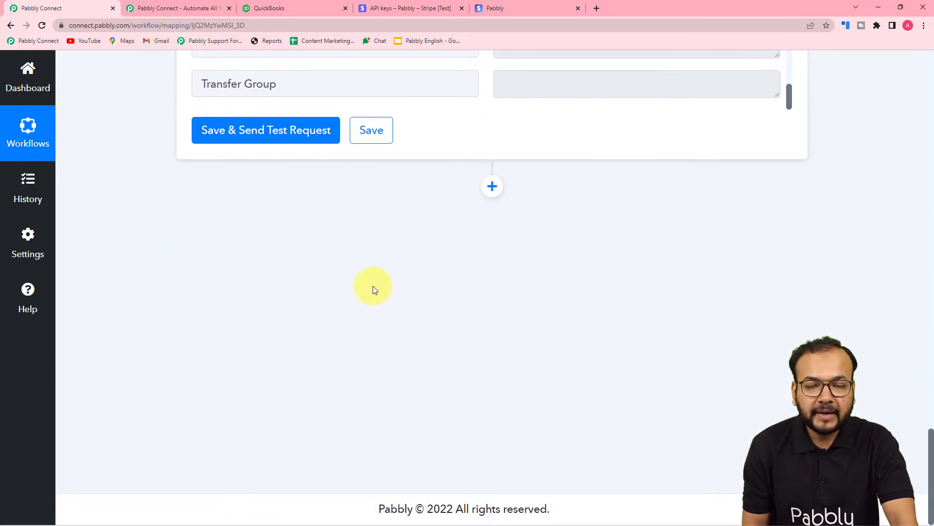
{"action": "left_click", "coordinate": [492, 186]}
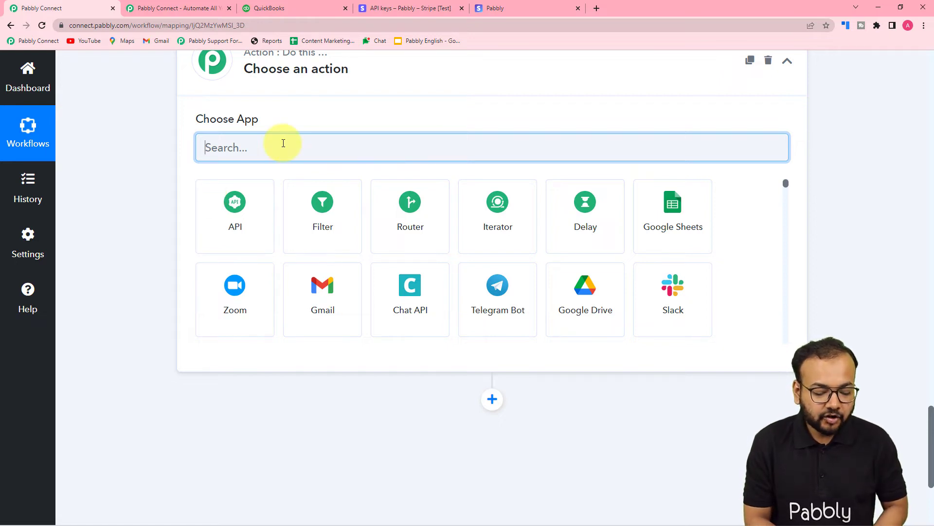
{"action": "type", "text": "n"}
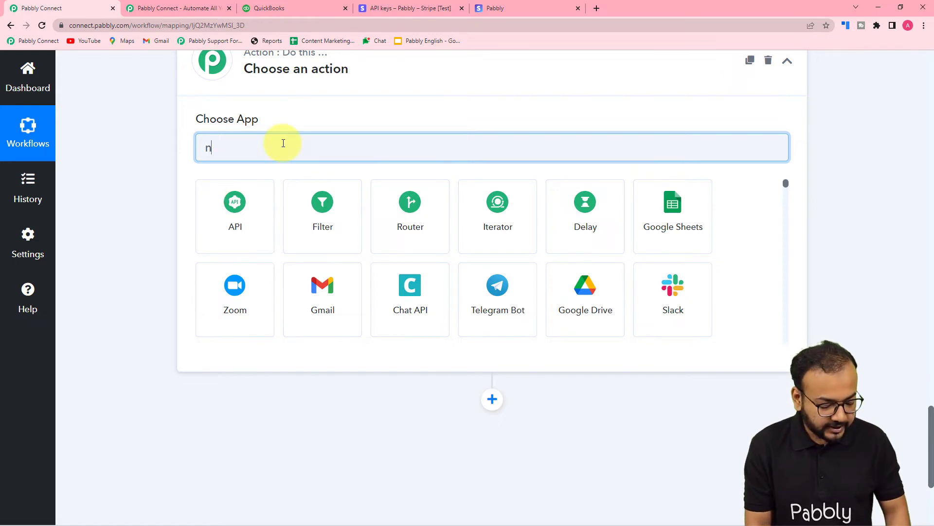
{"action": "type", "text": "um"}
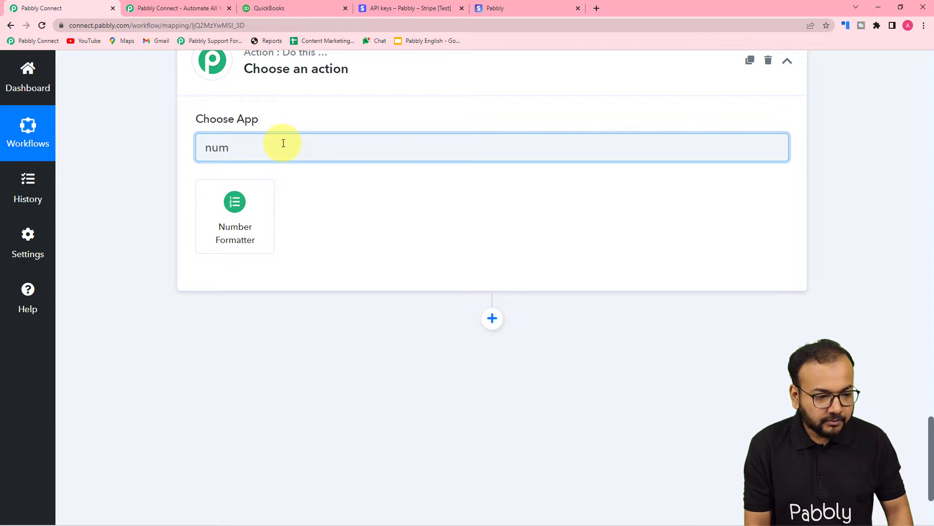
{"action": "left_click", "coordinate": [234, 215]}
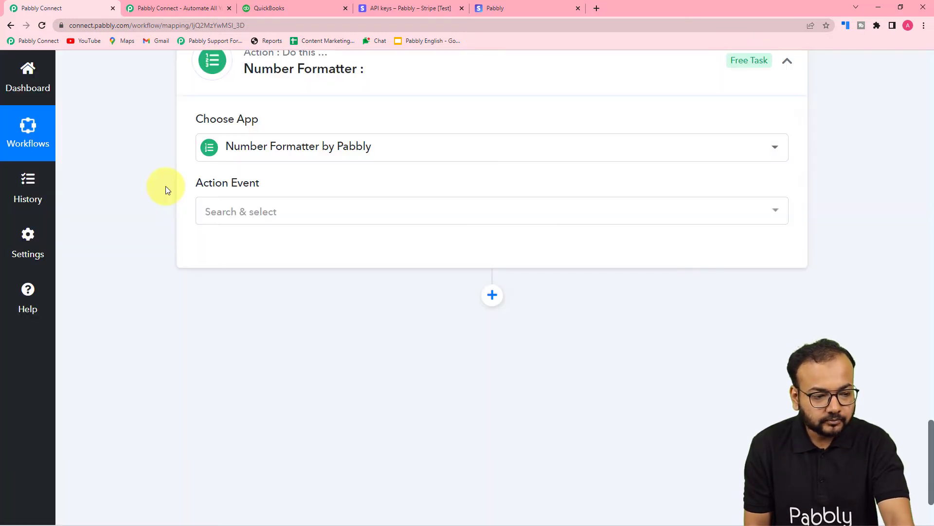
{"action": "left_click", "coordinate": [266, 217]}
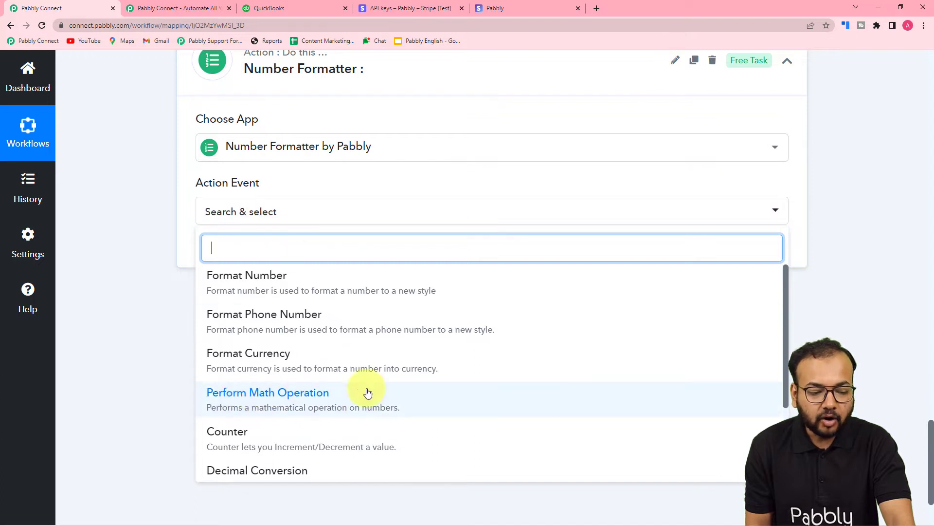
{"action": "left_click", "coordinate": [290, 392]}
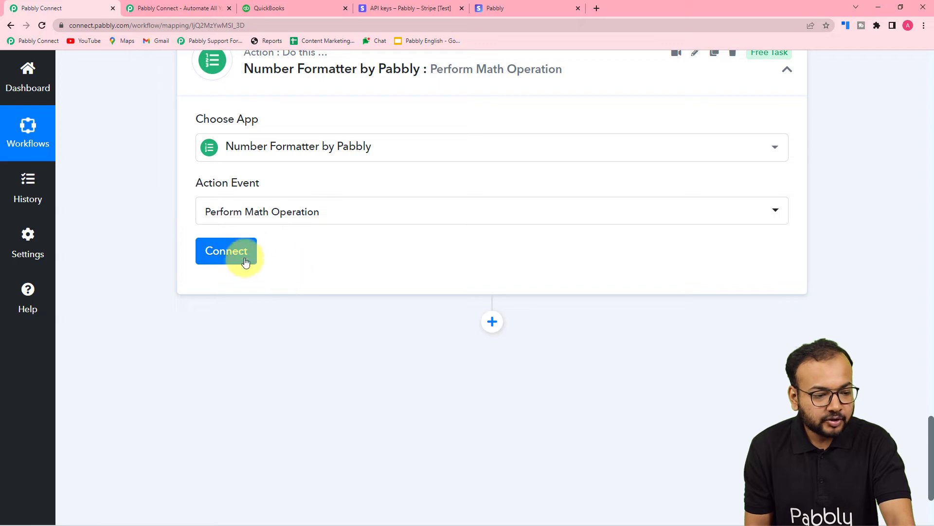
{"action": "left_click", "coordinate": [230, 253]}
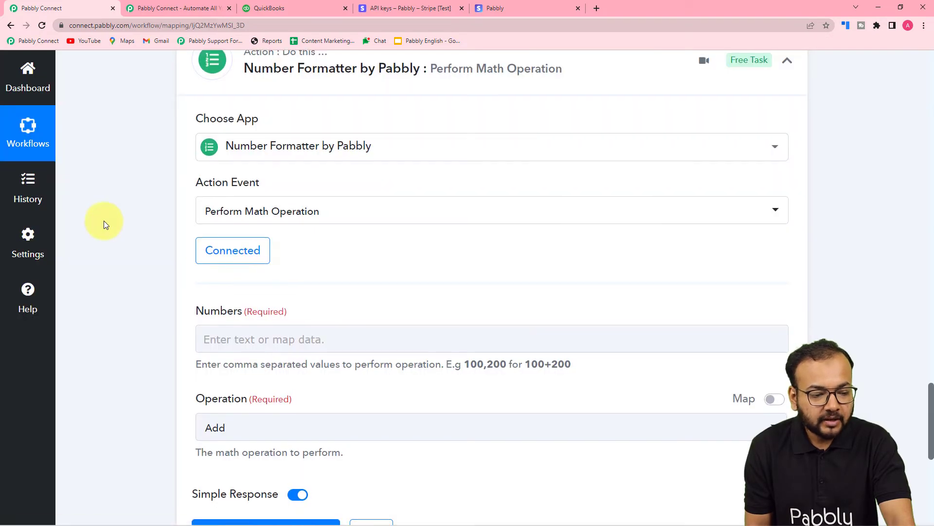
- Review the Data Object Amount field in the Stripe New Charge trigger's response
{"action": "scroll", "coordinate": [104, 221], "scroll_direction": "down", "scroll_amount": 3}
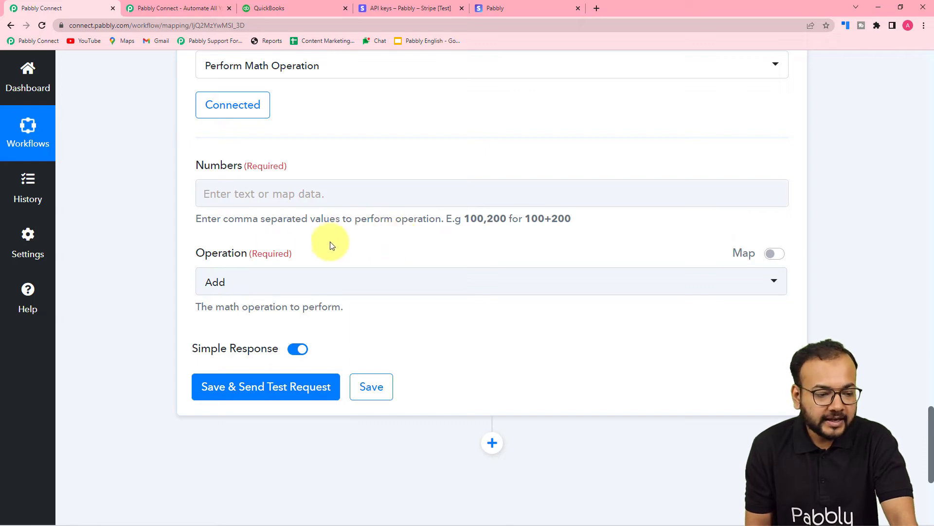
{"action": "scroll", "coordinate": [378, 254], "scroll_direction": "up", "scroll_amount": 1}
{"action": "scroll", "coordinate": [338, 233], "scroll_direction": "up", "scroll_amount": 10}
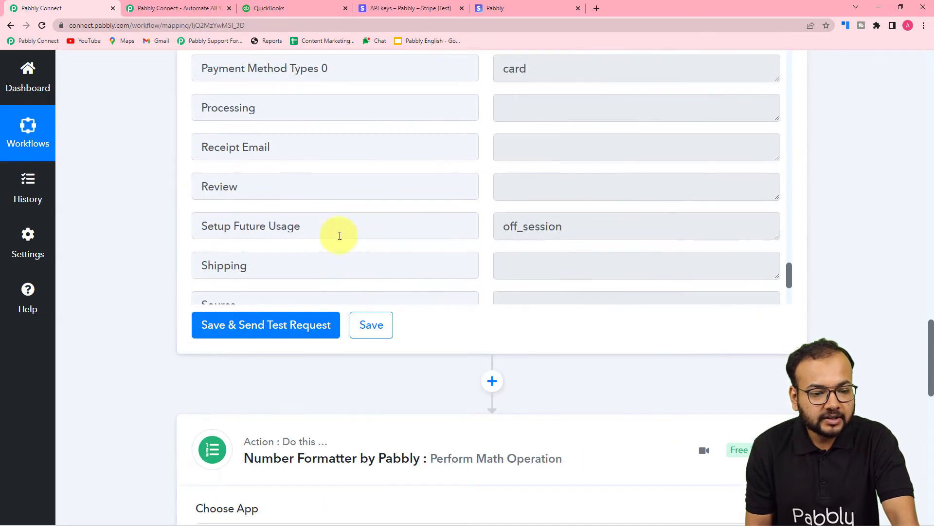
{"action": "scroll", "coordinate": [159, 194], "scroll_direction": "up", "scroll_amount": 8}
{"action": "scroll", "coordinate": [156, 196], "scroll_direction": "up", "scroll_amount": 8}
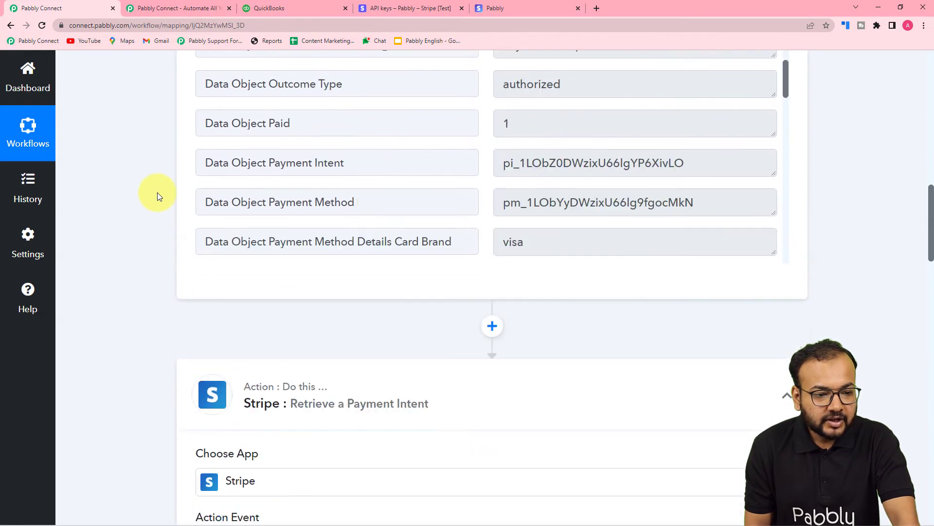
{"action": "scroll", "coordinate": [359, 205], "scroll_direction": "up", "scroll_amount": 5}
{"action": "scroll", "coordinate": [358, 203], "scroll_direction": "up", "scroll_amount": 20}
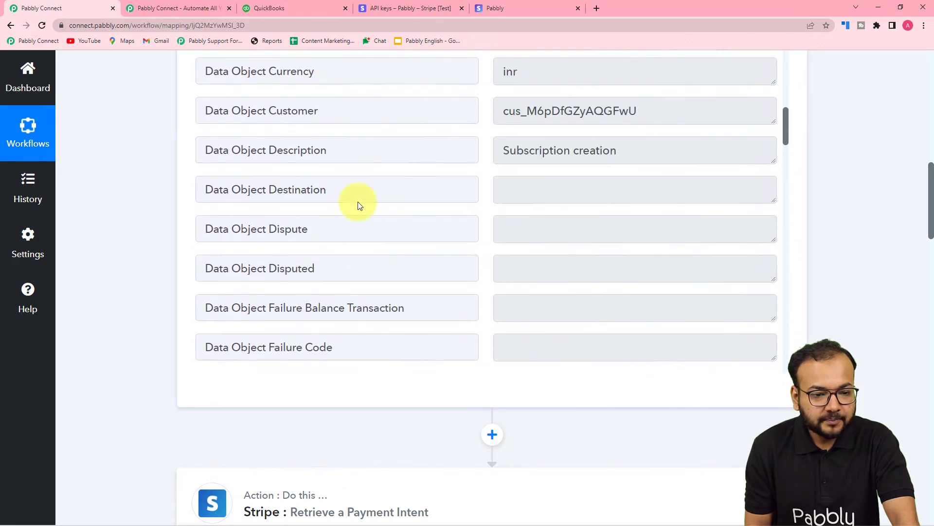
{"action": "scroll", "coordinate": [357, 202], "scroll_direction": "up", "scroll_amount": 4}
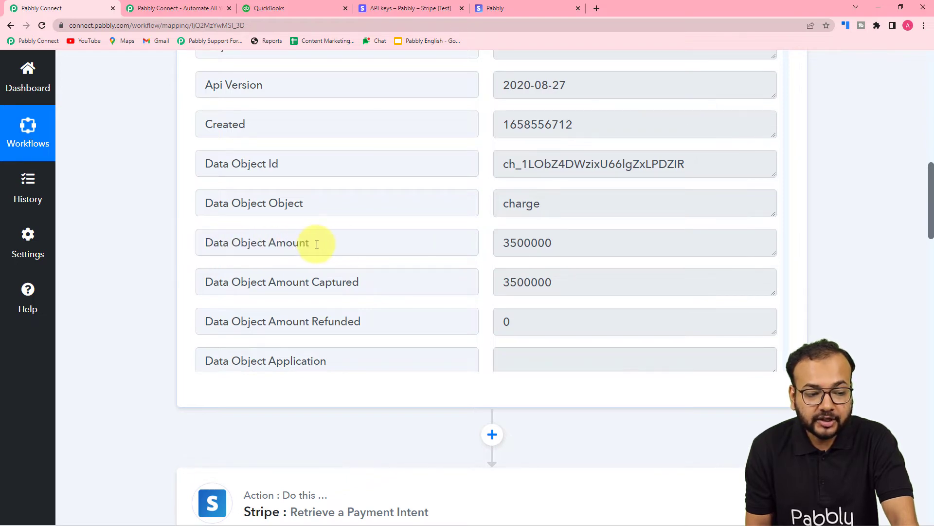
{"action": "scroll", "coordinate": [159, 251], "scroll_direction": "down", "scroll_amount": 9}
{"action": "scroll", "coordinate": [159, 252], "scroll_direction": "down", "scroll_amount": 15}
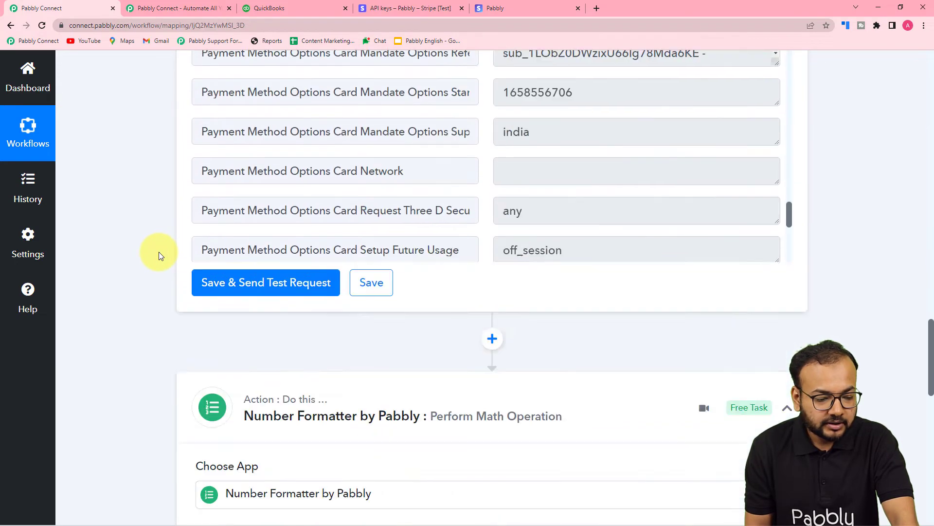
- Map the math step's Numbers to Data Object Amount from the Stripe New Charge trigger, followed by ",100"
{"action": "left_click", "coordinate": [248, 185]}
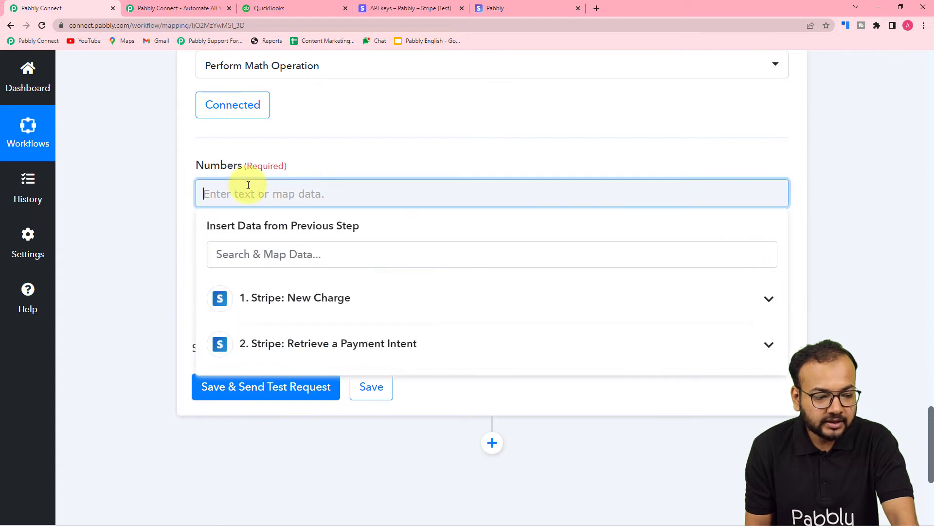
{"action": "left_click", "coordinate": [261, 299]}
{"action": "scroll", "coordinate": [317, 388], "scroll_direction": "down", "scroll_amount": 1}
{"action": "scroll", "coordinate": [313, 386], "scroll_direction": "down", "scroll_amount": 3}
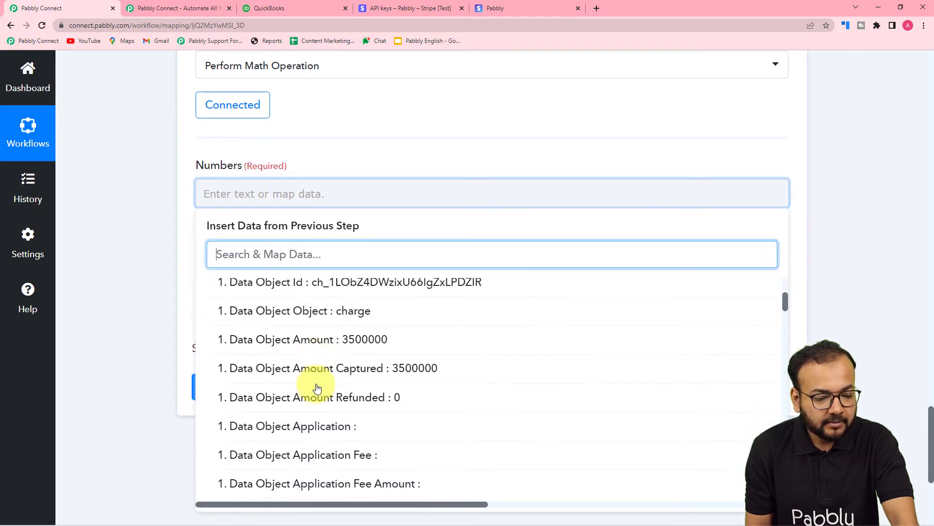
{"action": "left_click", "coordinate": [302, 321]}
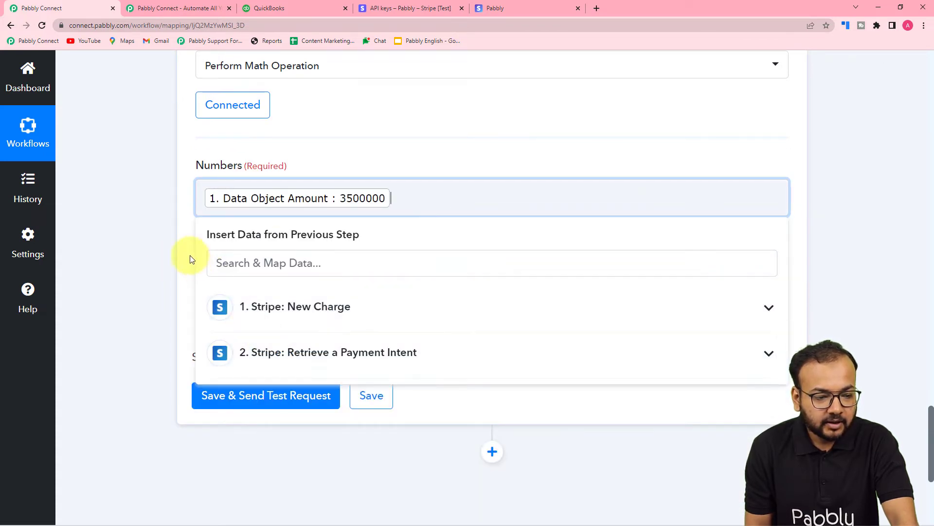
{"action": "left_click", "coordinate": [131, 222]}
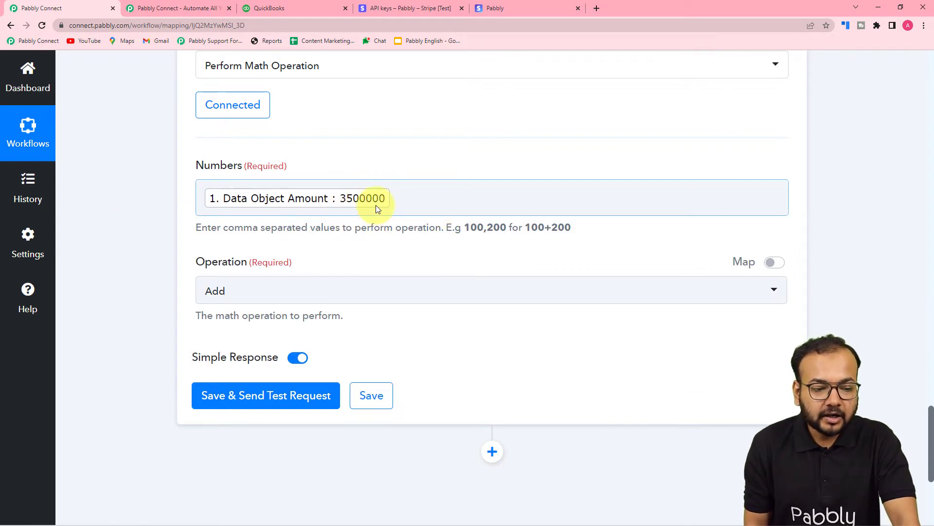
{"action": "left_click", "coordinate": [421, 206]}
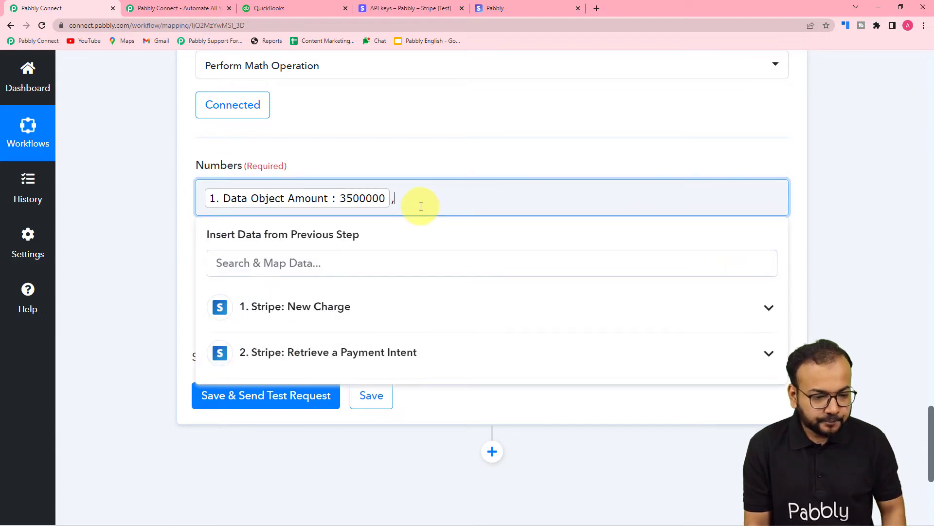
{"action": "type", "text": ",100"}
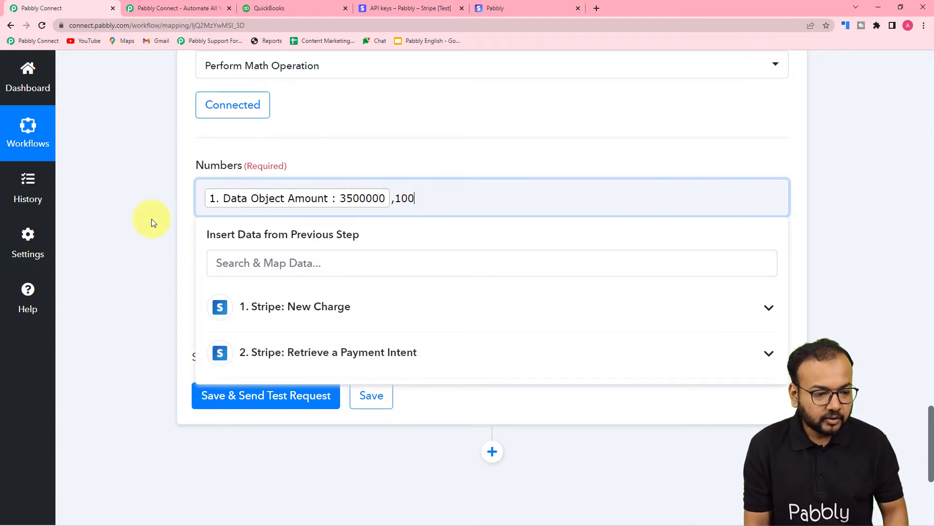
{"action": "left_click", "coordinate": [150, 218]}
- Set the math operation to Divide, save the step with a test request and check its result
{"action": "scroll", "coordinate": [150, 218], "scroll_direction": "down", "scroll_amount": 2}
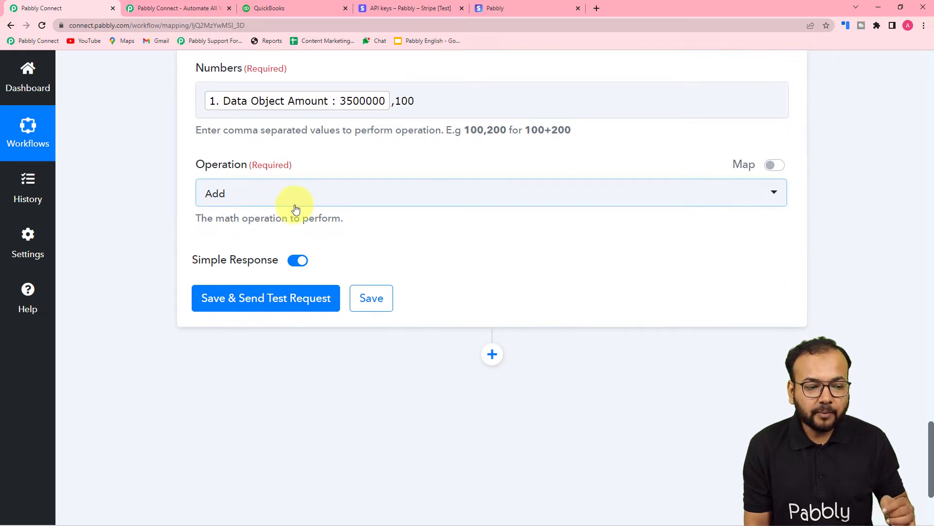
{"action": "left_click", "coordinate": [293, 203]}
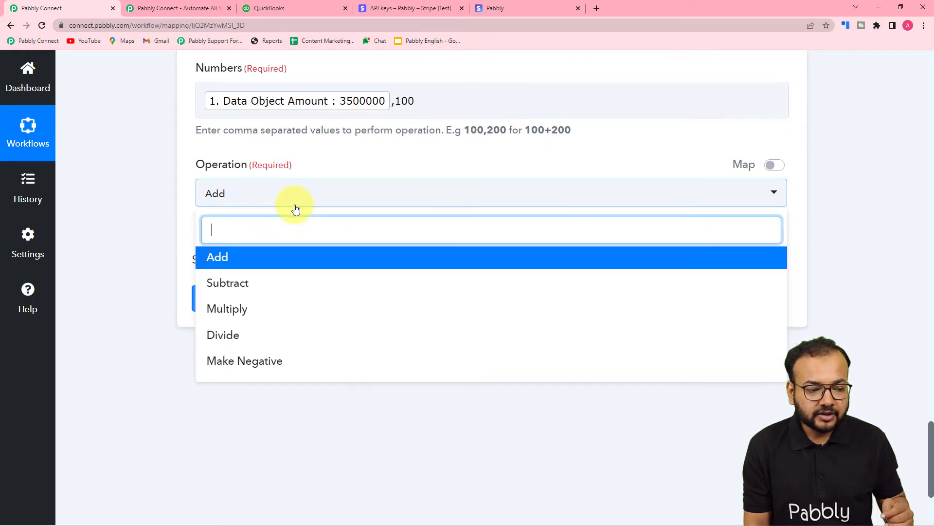
{"action": "left_click", "coordinate": [227, 334]}
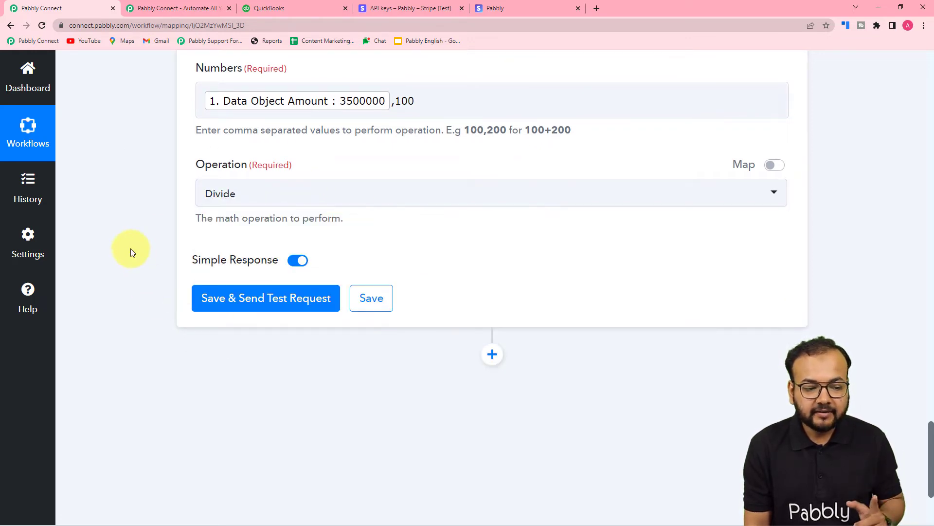
{"action": "left_click", "coordinate": [214, 298]}
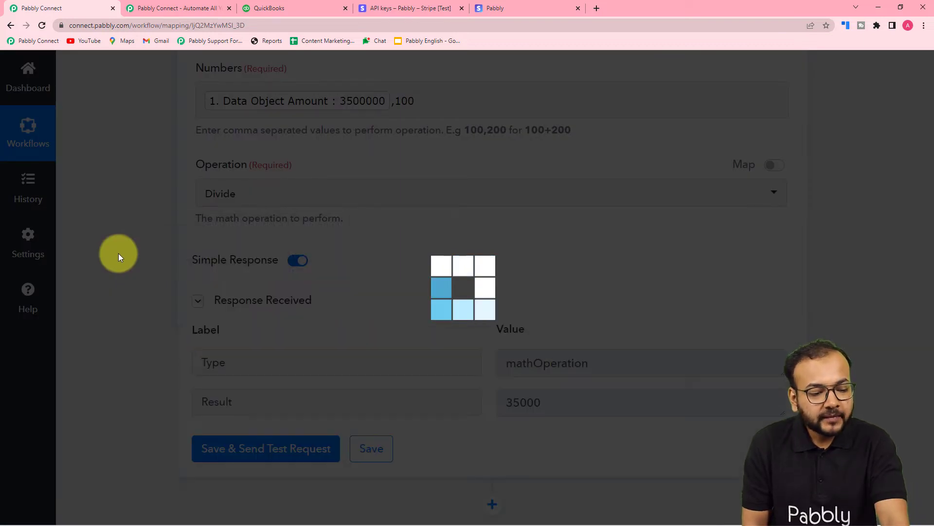
{"action": "scroll", "coordinate": [119, 253], "scroll_direction": "down", "scroll_amount": 4}
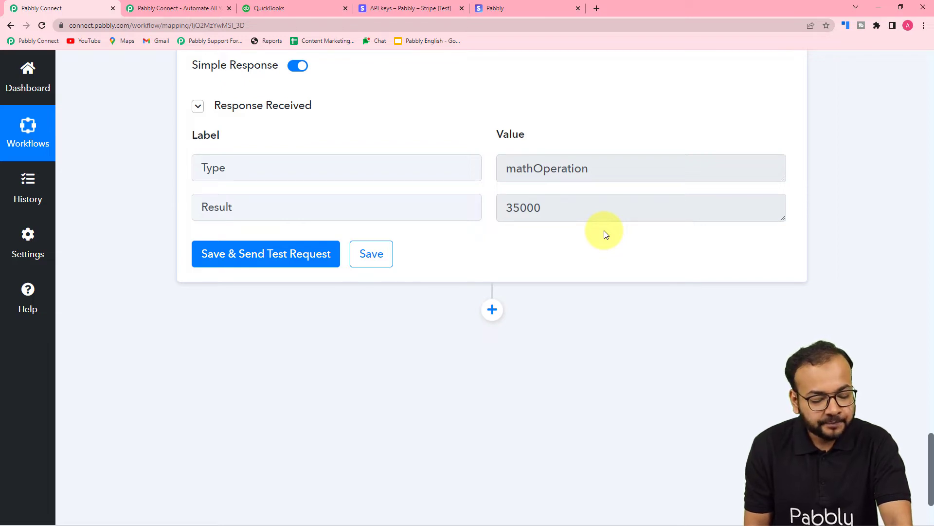
{"action": "scroll", "coordinate": [605, 235], "scroll_direction": "down", "scroll_amount": 2}
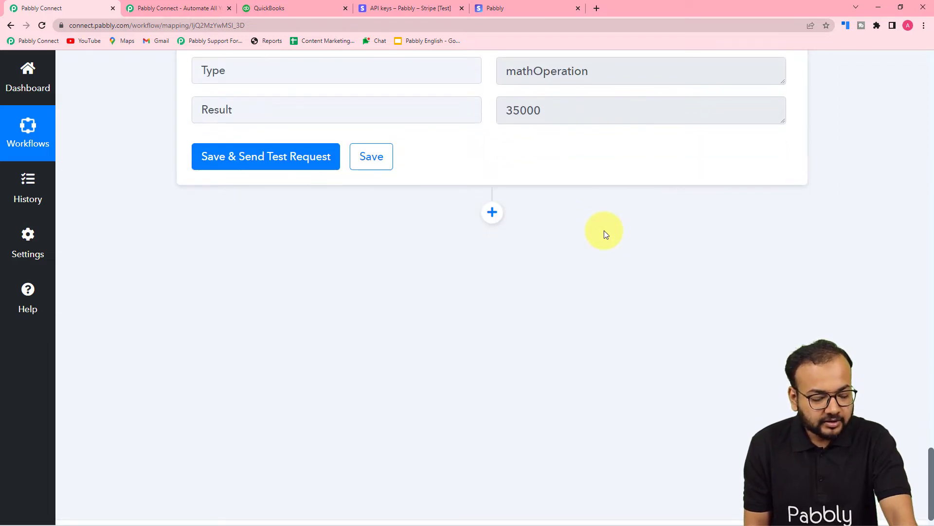
{"action": "scroll", "coordinate": [605, 235], "scroll_direction": "down", "scroll_amount": 1}
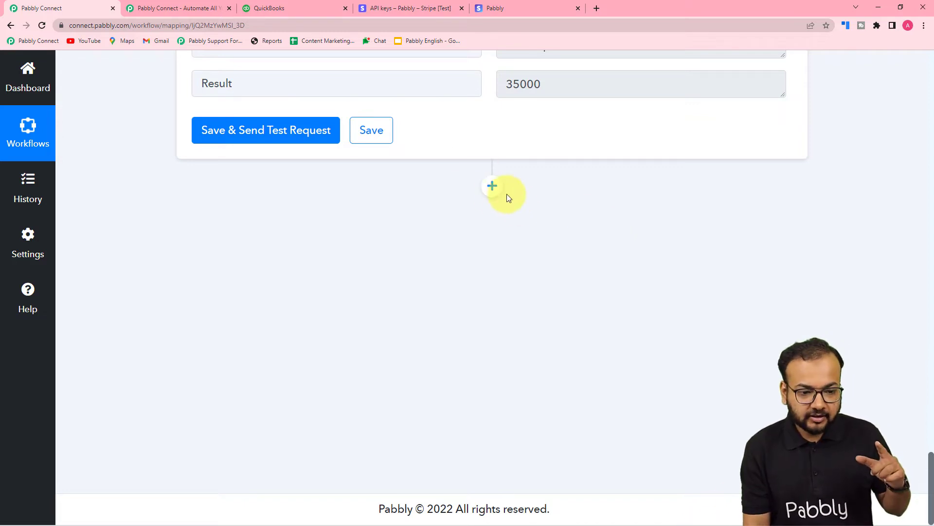
- Add a Quickbooks Online action step after the math operation with the Find Customer event
{"action": "left_click", "coordinate": [492, 185]}
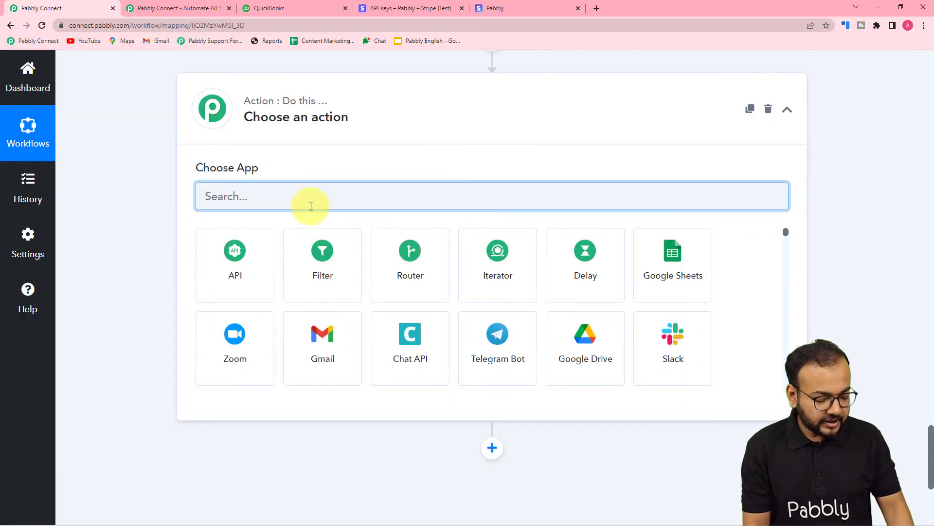
{"action": "type", "text": "qui"}
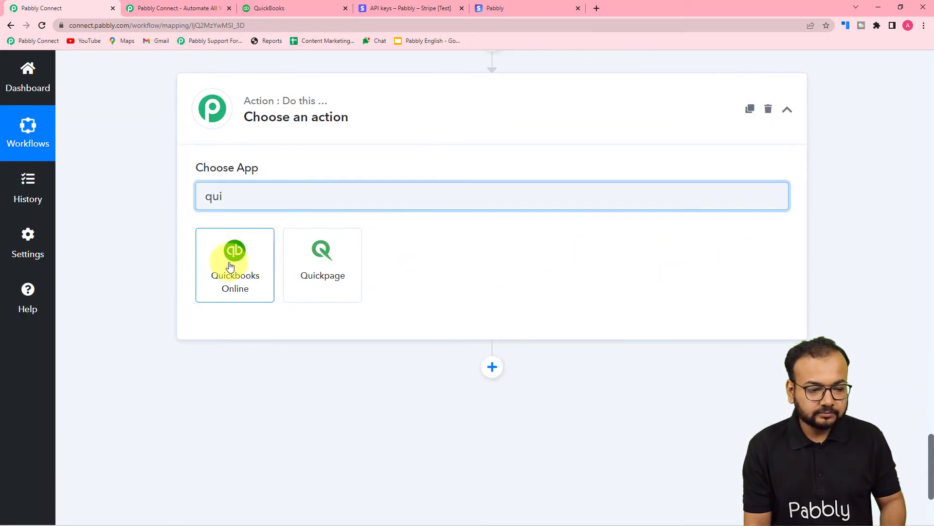
{"action": "left_click", "coordinate": [230, 268]}
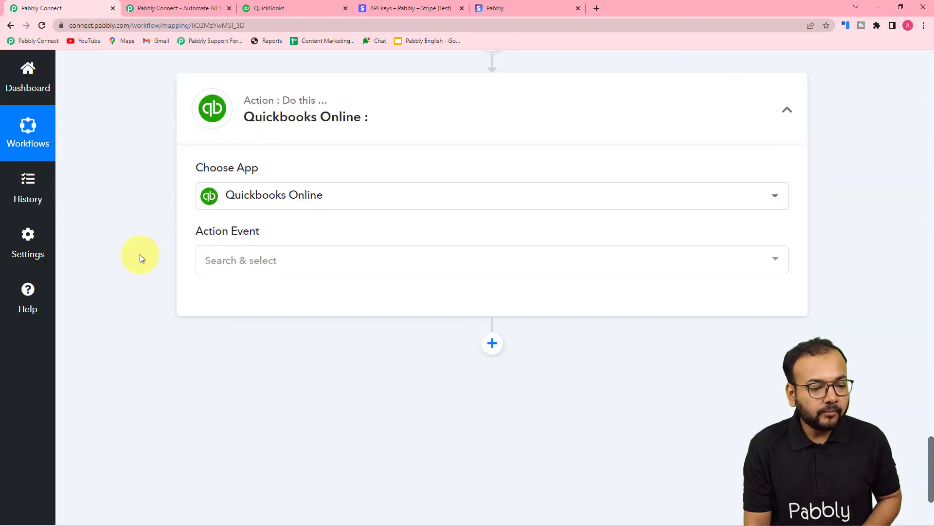
{"action": "left_click", "coordinate": [288, 261]}
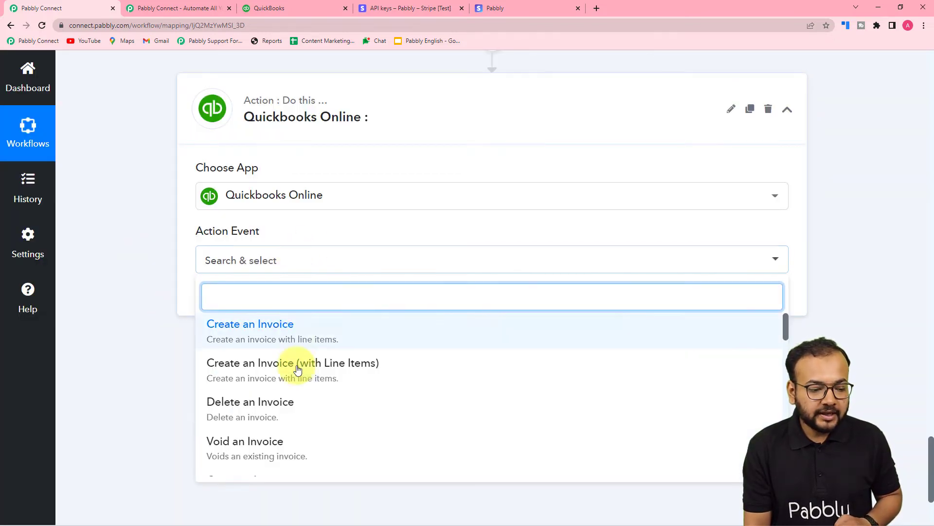
{"action": "scroll", "coordinate": [298, 369], "scroll_direction": "down", "scroll_amount": 2}
{"action": "scroll", "coordinate": [298, 370], "scroll_direction": "down", "scroll_amount": 1}
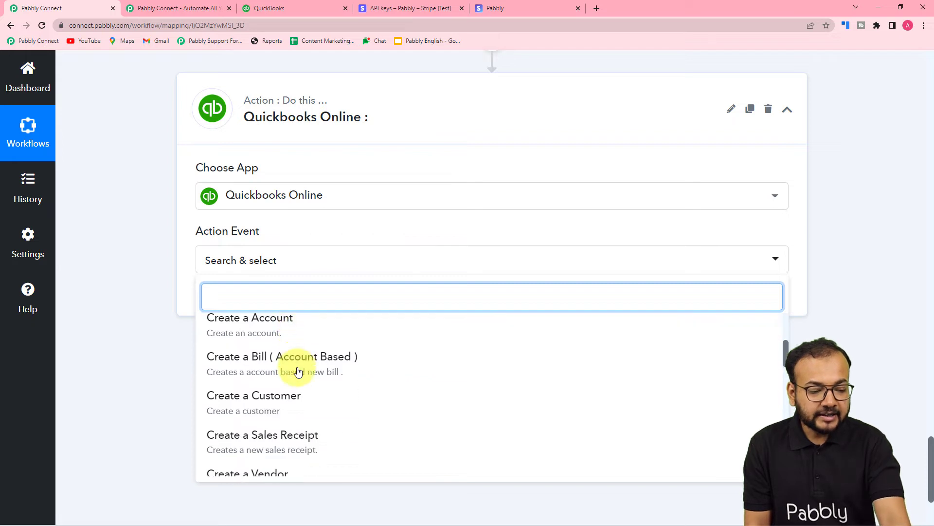
{"action": "scroll", "coordinate": [297, 370], "scroll_direction": "down", "scroll_amount": 5}
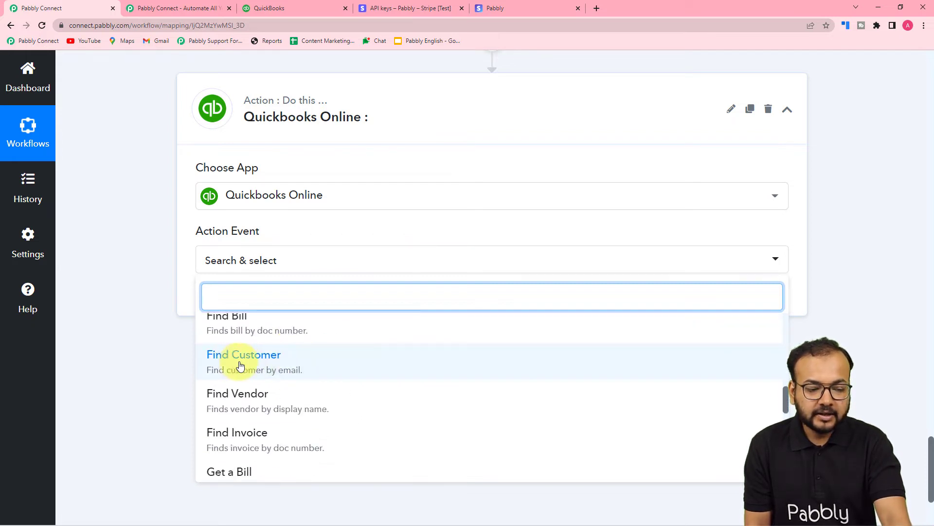
{"action": "left_click", "coordinate": [239, 366]}
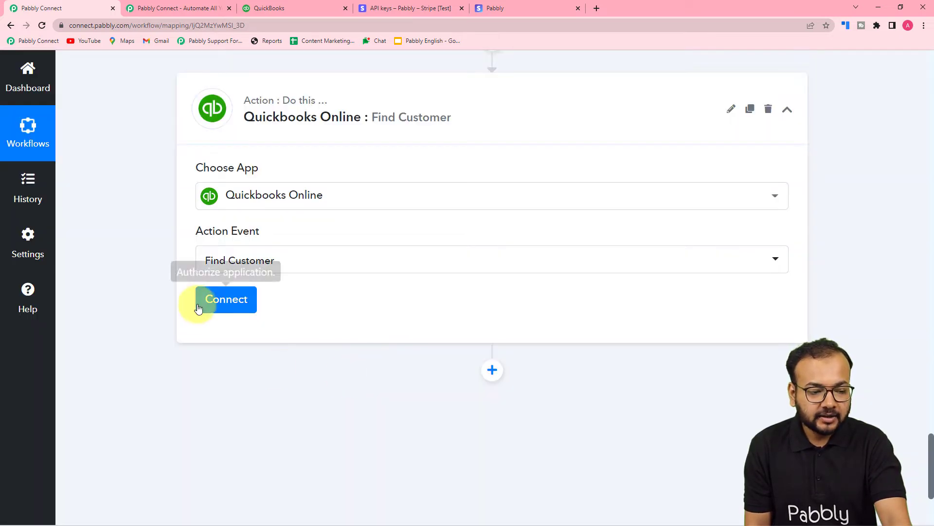
- Connect the Find Customer step to Quickbooks Online by authorizing a new connection
{"action": "left_click", "coordinate": [198, 307]}
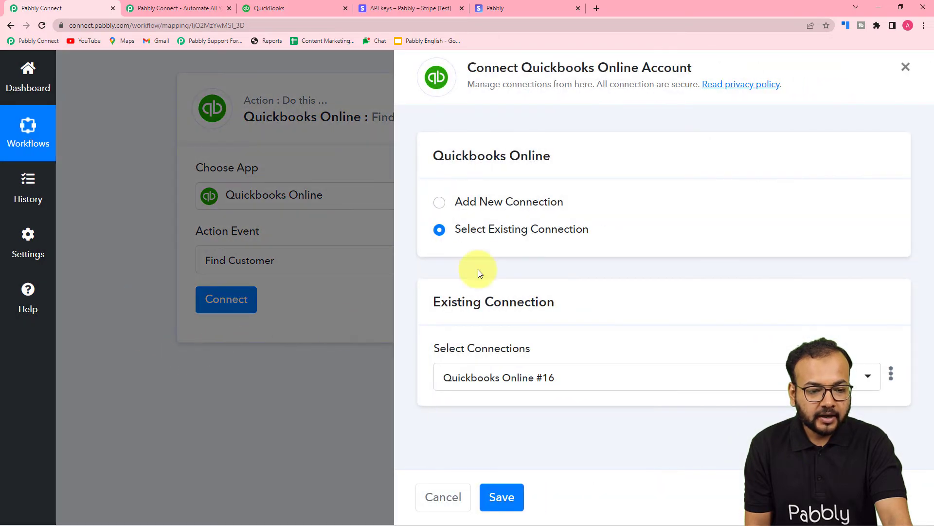
{"action": "left_click", "coordinate": [440, 202]}
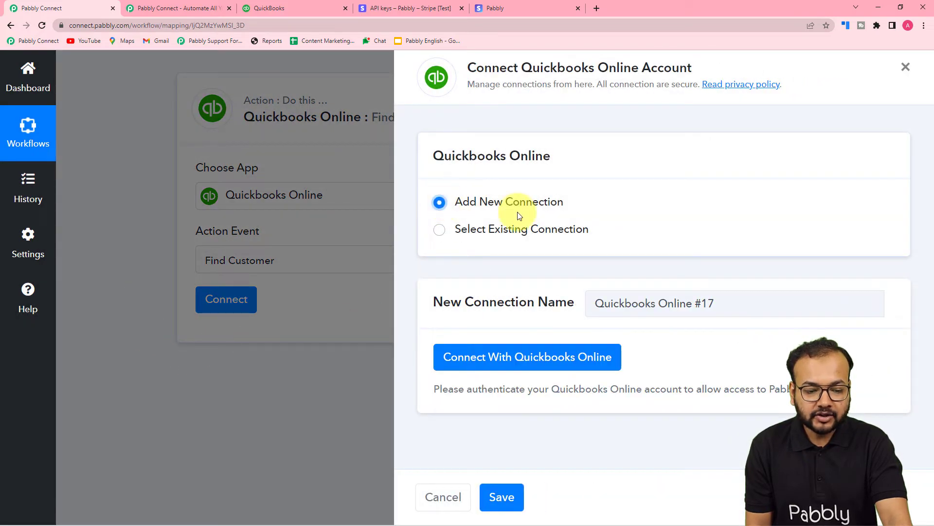
{"action": "left_click", "coordinate": [494, 356]}
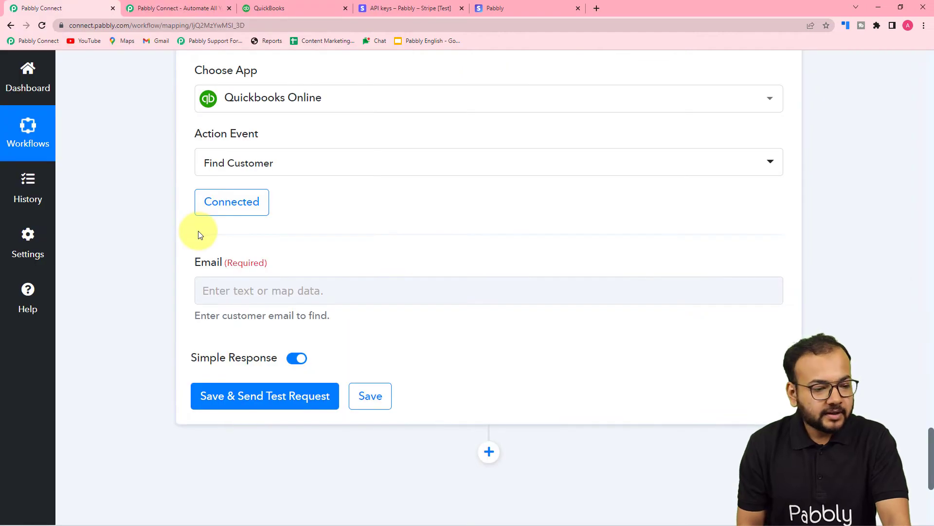
- Examine the Retrieve a Payment Intent response for the customer's billing details, especially the email field
{"action": "scroll", "coordinate": [227, 244], "scroll_direction": "down", "scroll_amount": 1}
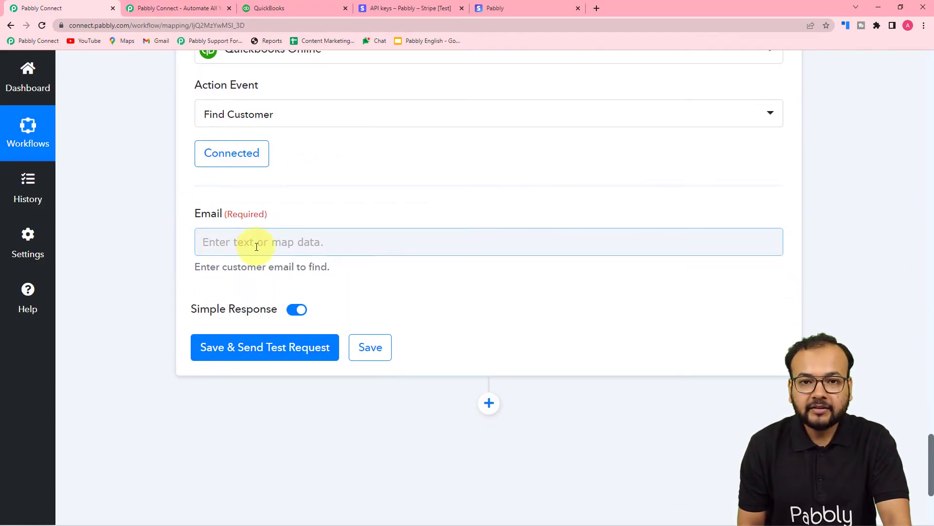
{"action": "scroll", "coordinate": [159, 231], "scroll_direction": "up", "scroll_amount": 15}
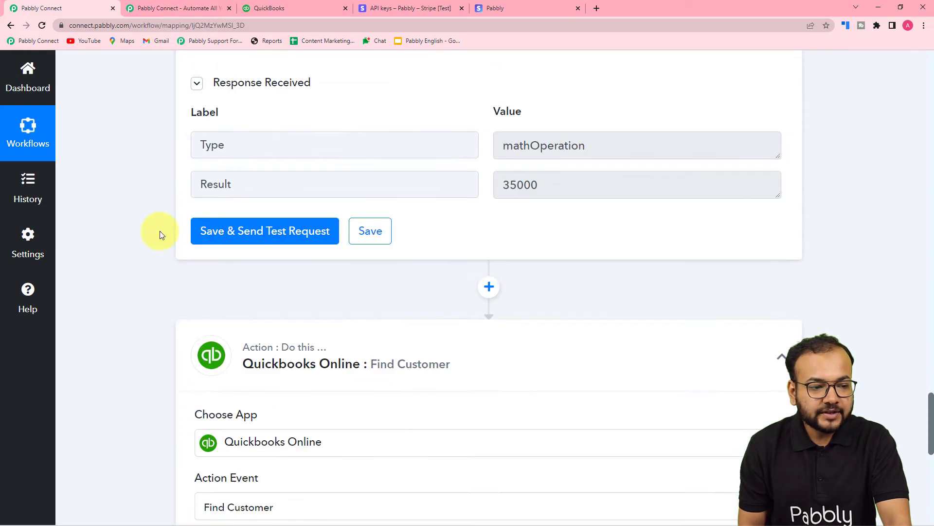
{"action": "scroll", "coordinate": [160, 230], "scroll_direction": "up", "scroll_amount": 6}
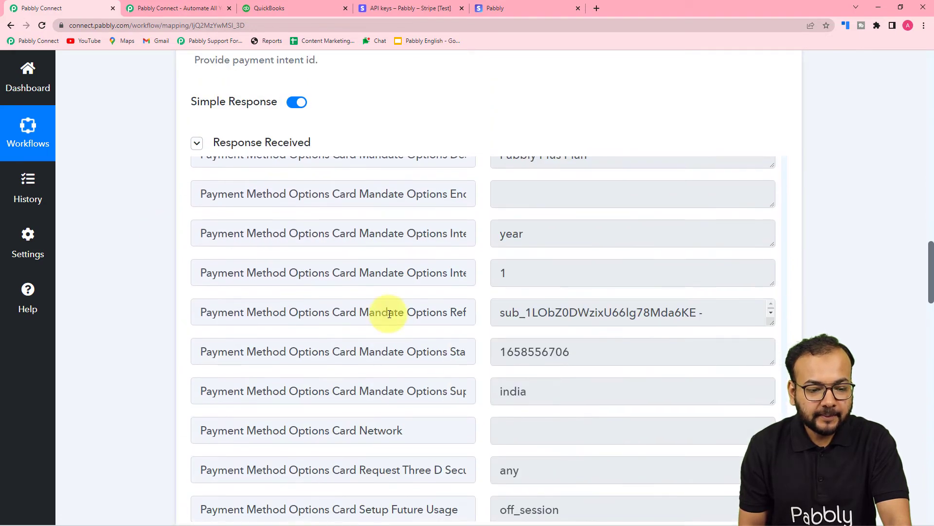
{"action": "scroll", "coordinate": [389, 314], "scroll_direction": "up", "scroll_amount": 8}
{"action": "scroll", "coordinate": [390, 314], "scroll_direction": "up", "scroll_amount": 15}
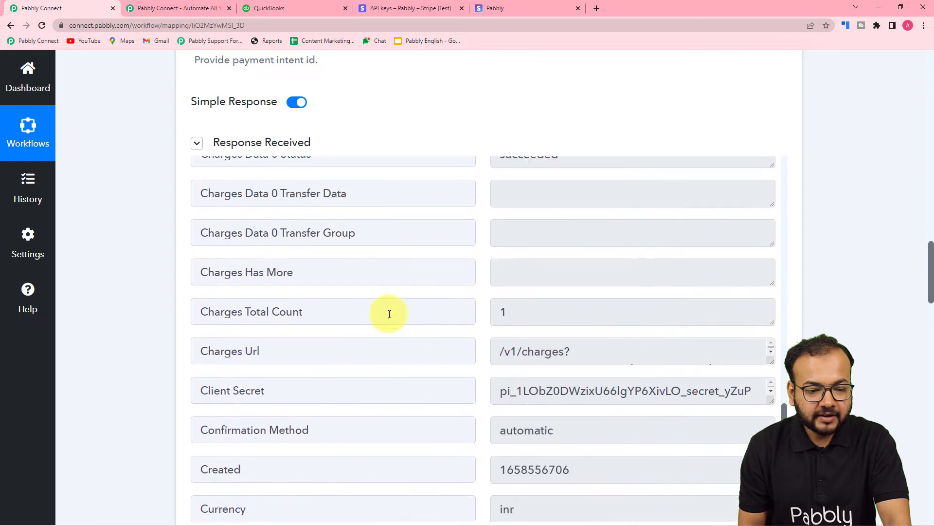
{"action": "scroll", "coordinate": [390, 314], "scroll_direction": "up", "scroll_amount": 15}
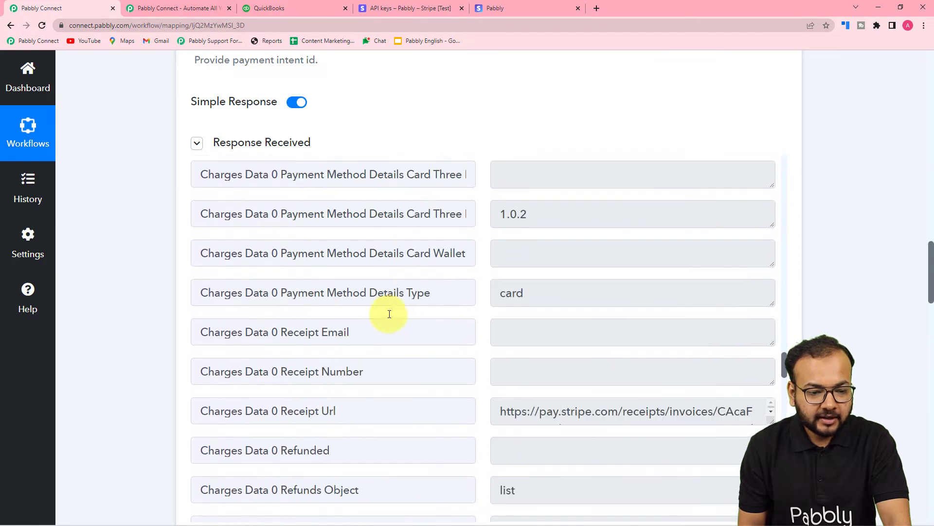
{"action": "scroll", "coordinate": [389, 314], "scroll_direction": "up", "scroll_amount": 15}
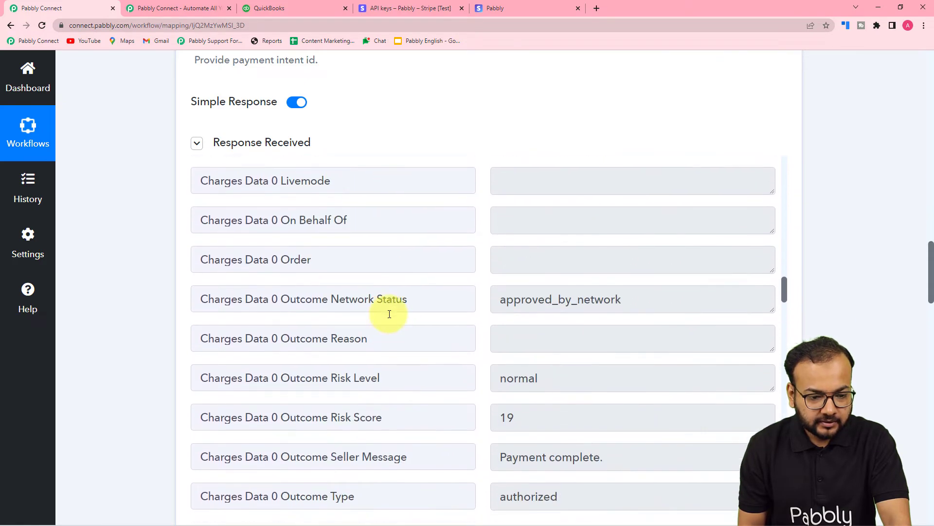
{"action": "scroll", "coordinate": [390, 314], "scroll_direction": "up", "scroll_amount": 8}
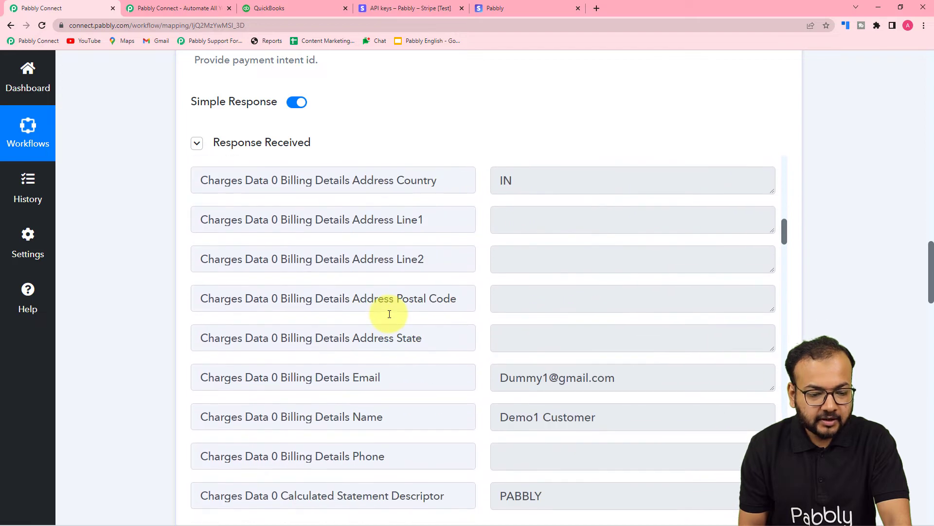
{"action": "scroll", "coordinate": [341, 302], "scroll_direction": "down", "scroll_amount": 2}
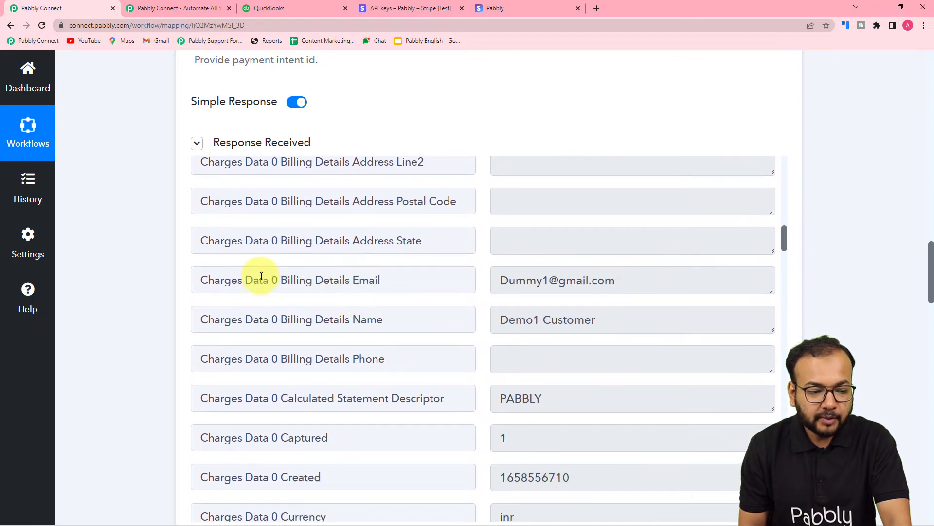
{"action": "scroll", "coordinate": [150, 253], "scroll_direction": "down", "scroll_amount": 20}
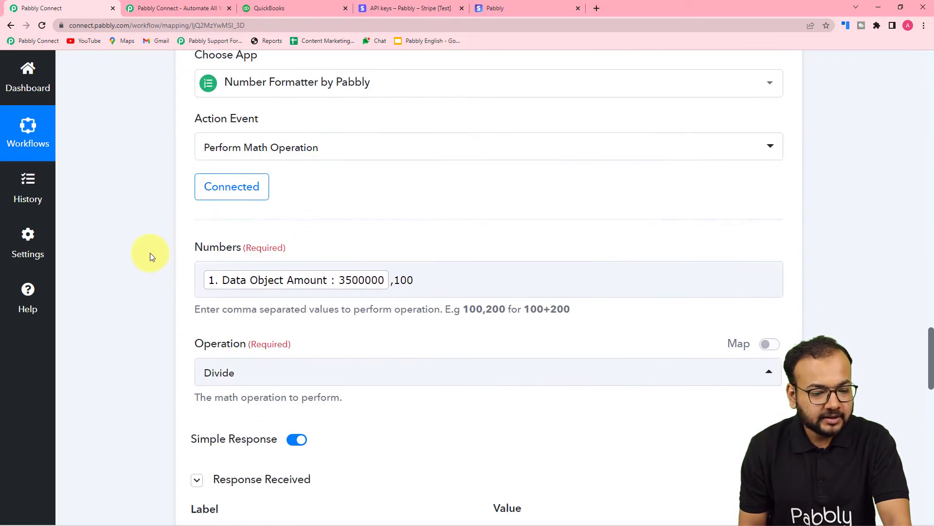
- Map the Find Customer step's Email to the billing details email from the Stripe New Charge trigger
{"action": "left_click", "coordinate": [209, 192]}
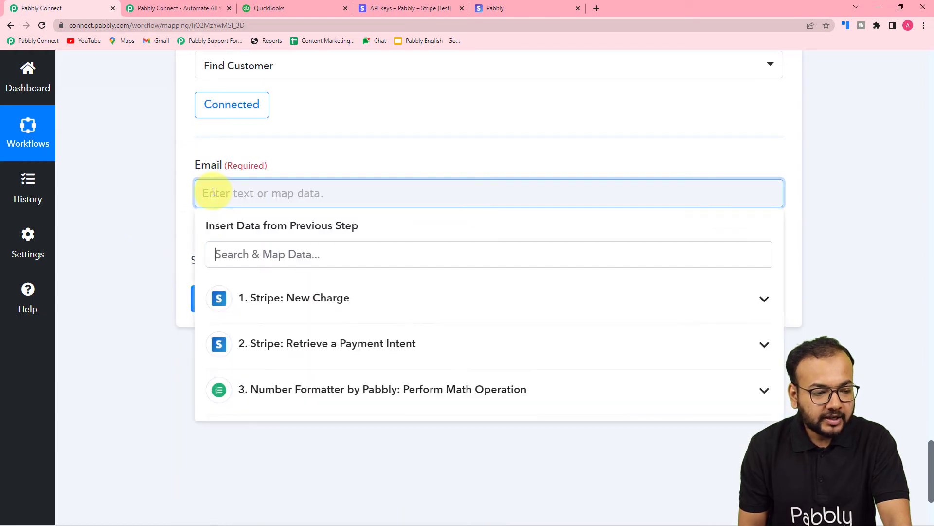
{"action": "scroll", "coordinate": [208, 192], "scroll_direction": "down", "scroll_amount": 3}
{"action": "left_click", "coordinate": [262, 151]}
{"action": "scroll", "coordinate": [309, 350], "scroll_direction": "down", "scroll_amount": 9}
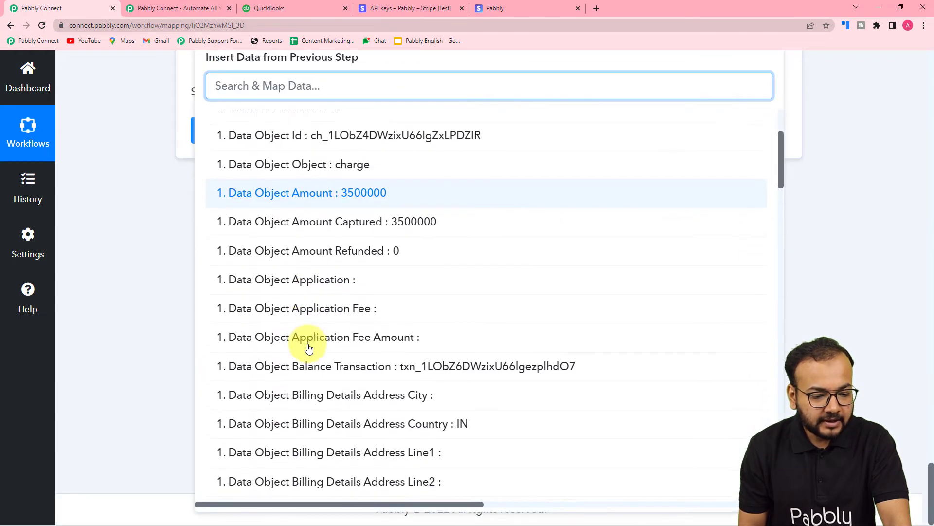
{"action": "left_click", "coordinate": [346, 287]}
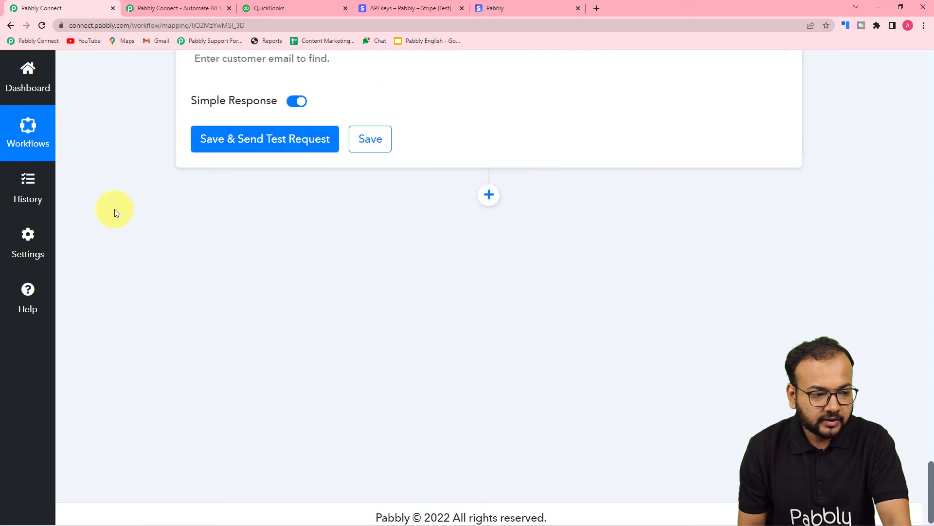
- Save the Find Customer step with a test request and review the customer ID and name fields in its response
{"action": "left_click", "coordinate": [215, 149]}
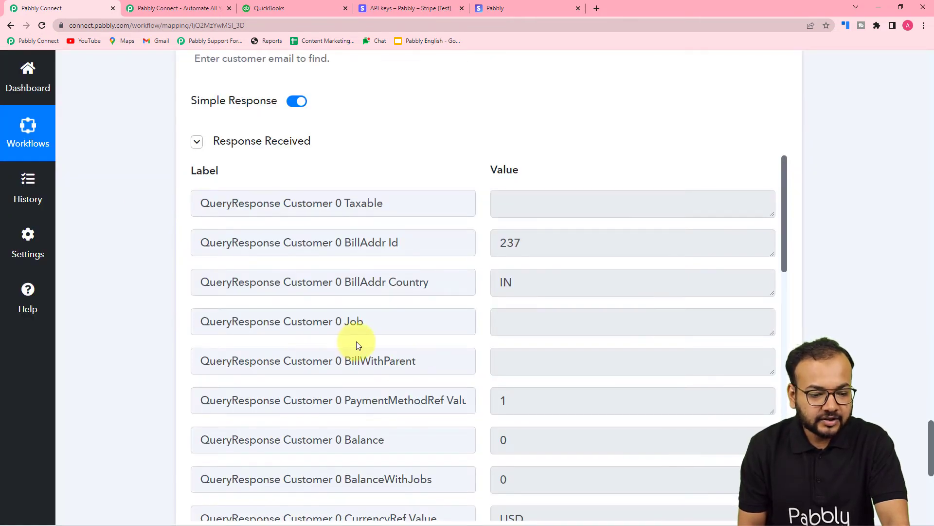
{"action": "scroll", "coordinate": [357, 341], "scroll_direction": "up", "scroll_amount": 4}
{"action": "scroll", "coordinate": [153, 287], "scroll_direction": "down", "scroll_amount": 6}
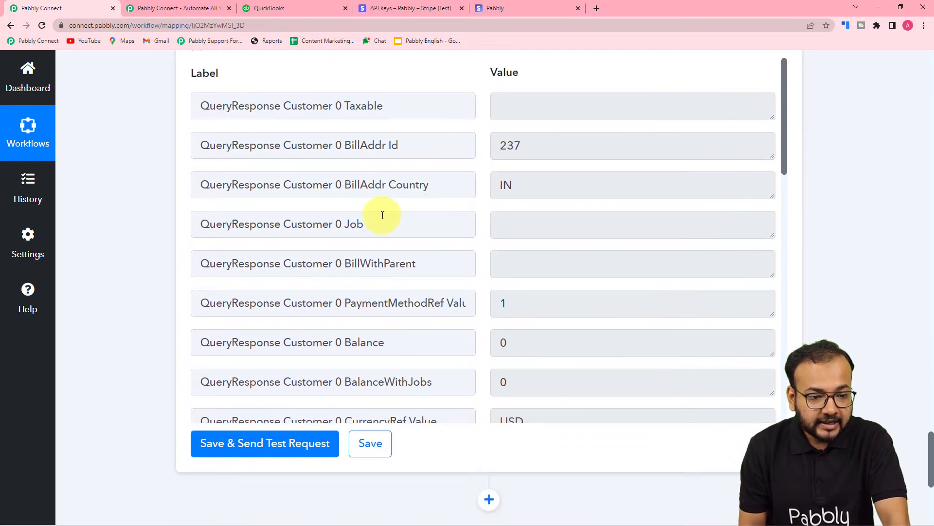
{"action": "scroll", "coordinate": [382, 215], "scroll_direction": "down", "scroll_amount": 2}
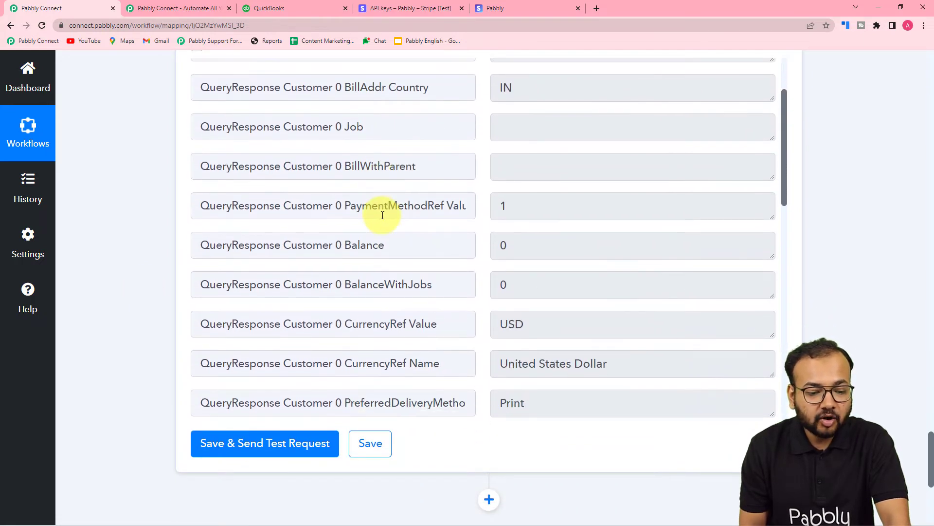
{"action": "scroll", "coordinate": [382, 215], "scroll_direction": "down", "scroll_amount": 6}
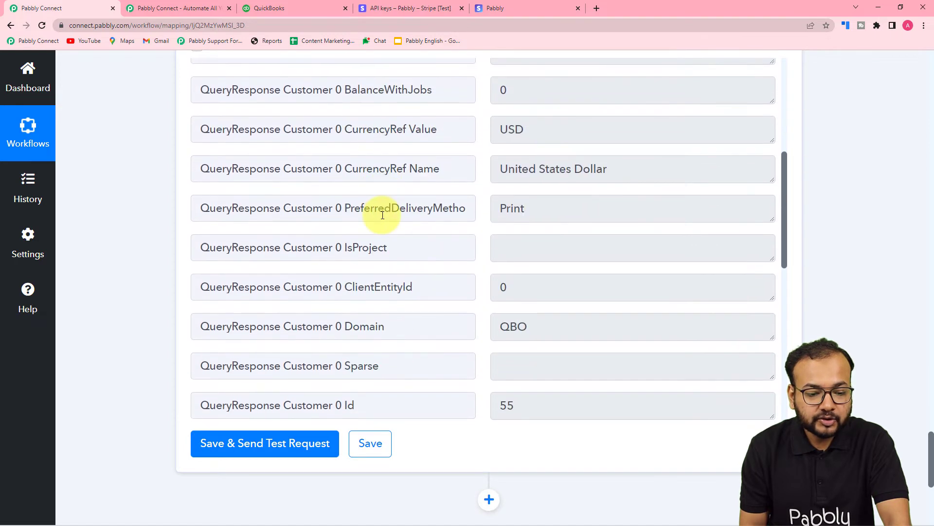
{"action": "scroll", "coordinate": [382, 215], "scroll_direction": "down", "scroll_amount": 3}
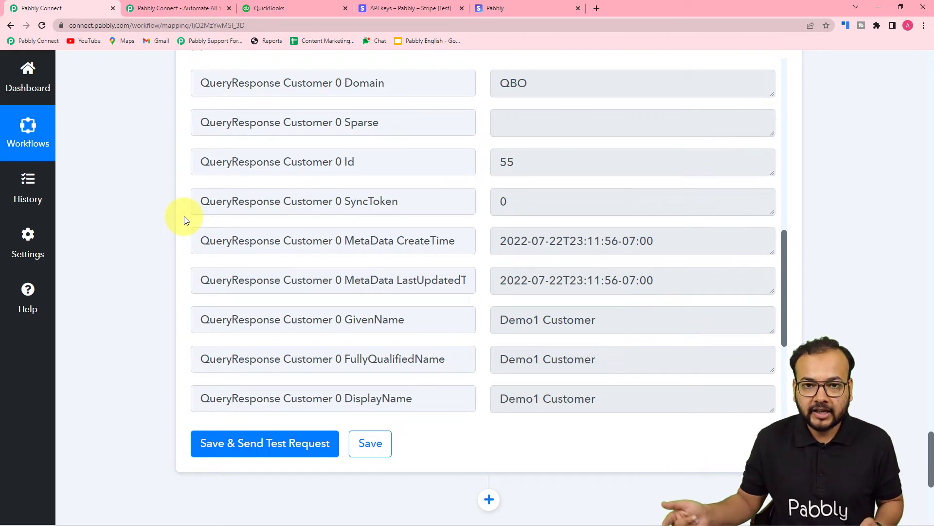
- Add a Router by Pabbly action step after the Find Customer step
{"action": "scroll", "coordinate": [183, 220], "scroll_direction": "down", "scroll_amount": 6}
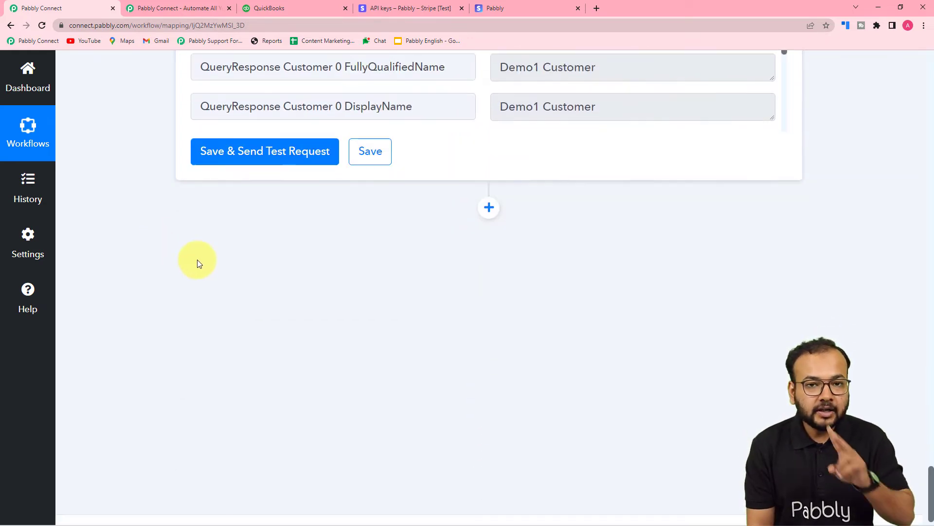
{"action": "left_click", "coordinate": [489, 207]}
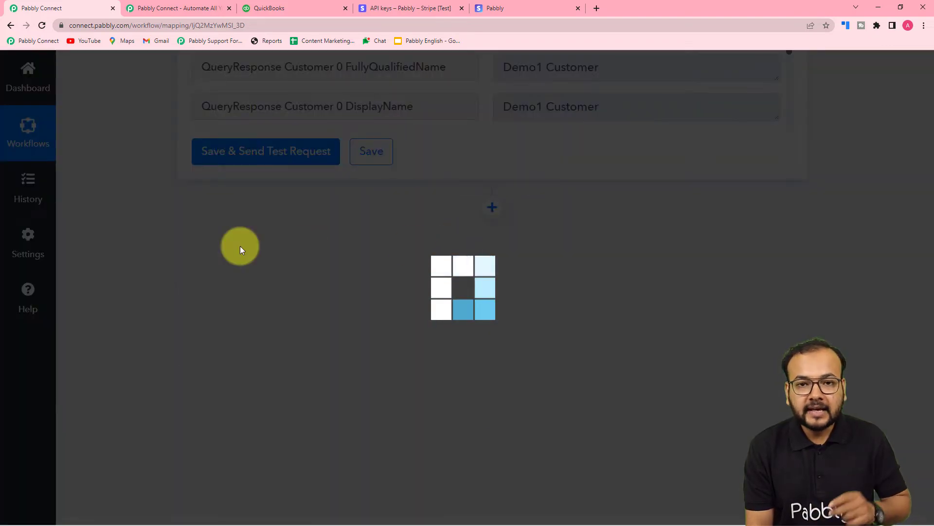
{"action": "scroll", "coordinate": [240, 248], "scroll_direction": "down", "scroll_amount": 3}
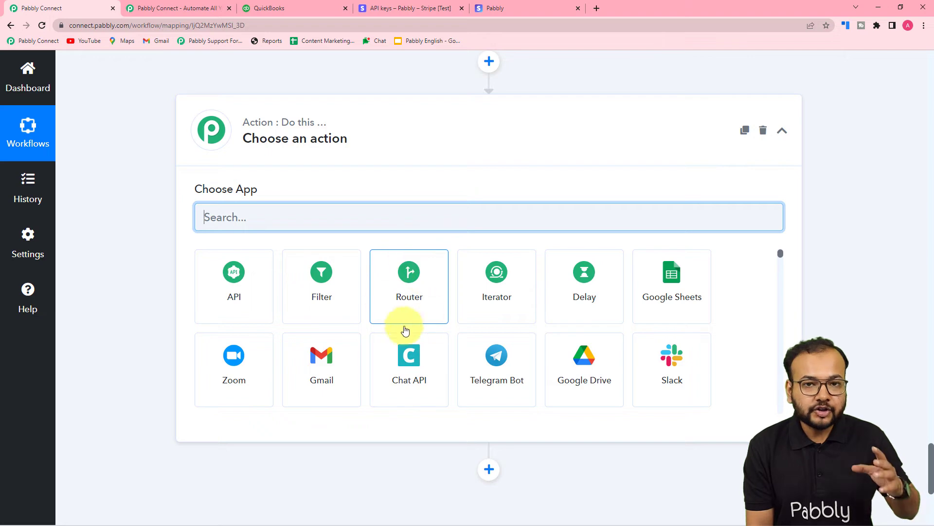
{"action": "left_click", "coordinate": [402, 306]}
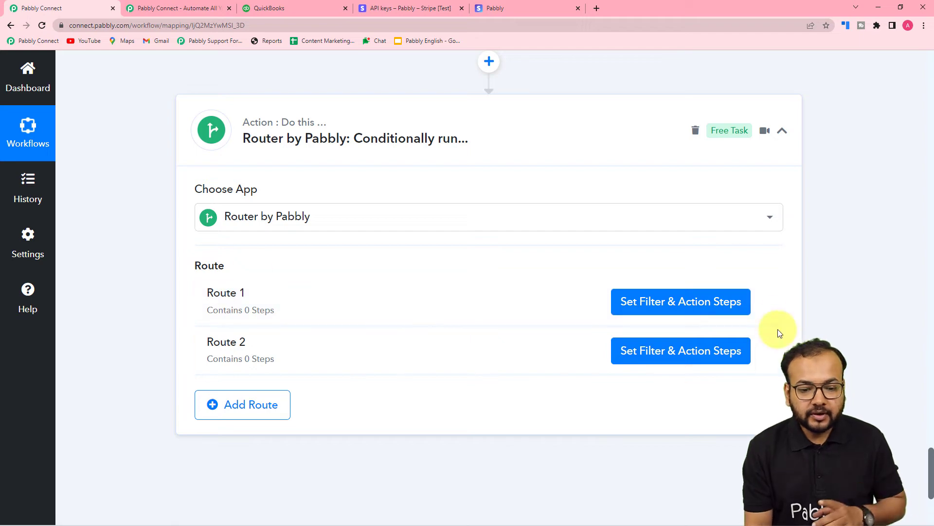
- Rename the router's first route to "Customer Exixts"
{"action": "left_click", "coordinate": [765, 303]}
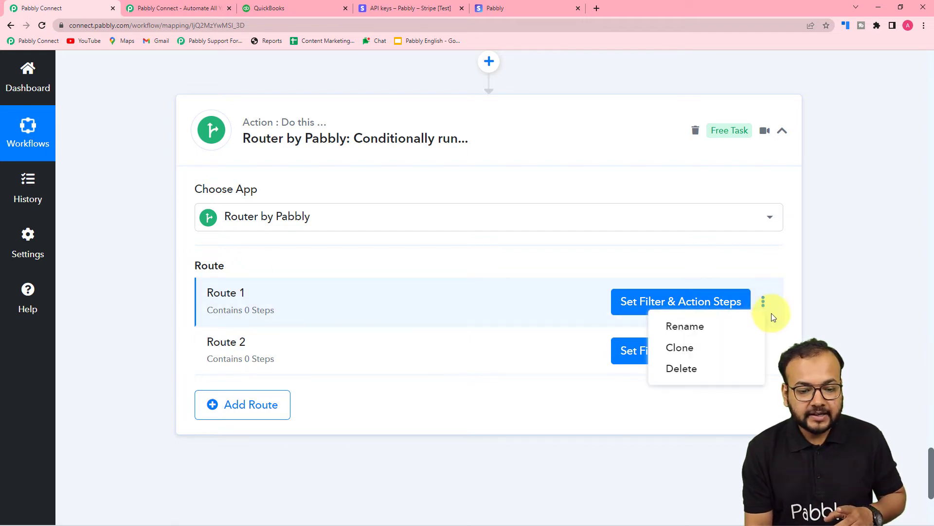
{"action": "left_click", "coordinate": [735, 331]}
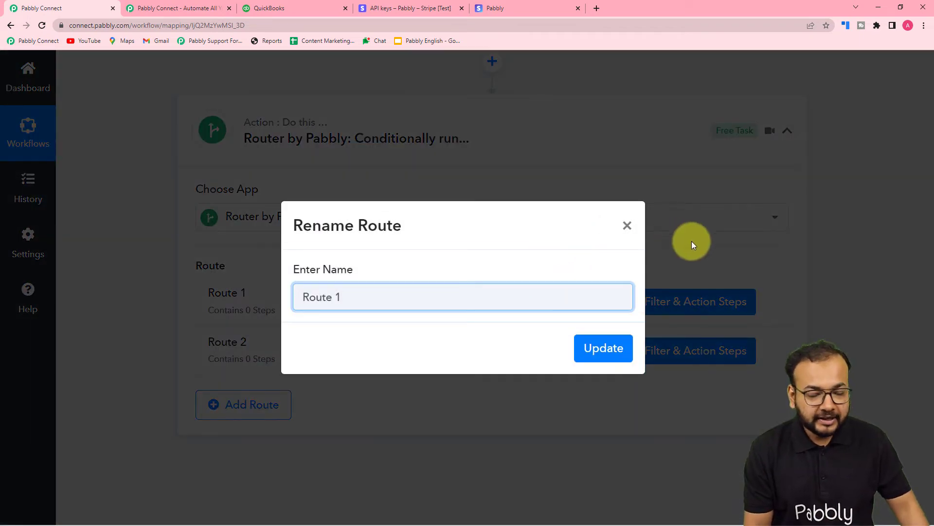
{"action": "key", "text": "BackSpace"}
{"action": "key", "text": "BackSpace"}
{"action": "key", "text": "BackSpace"}
{"action": "key", "text": "BackSpace"}
{"action": "key", "text": "BackSpace"}
{"action": "key", "text": "BackSpace"}
{"action": "key", "text": "BackSpace"}
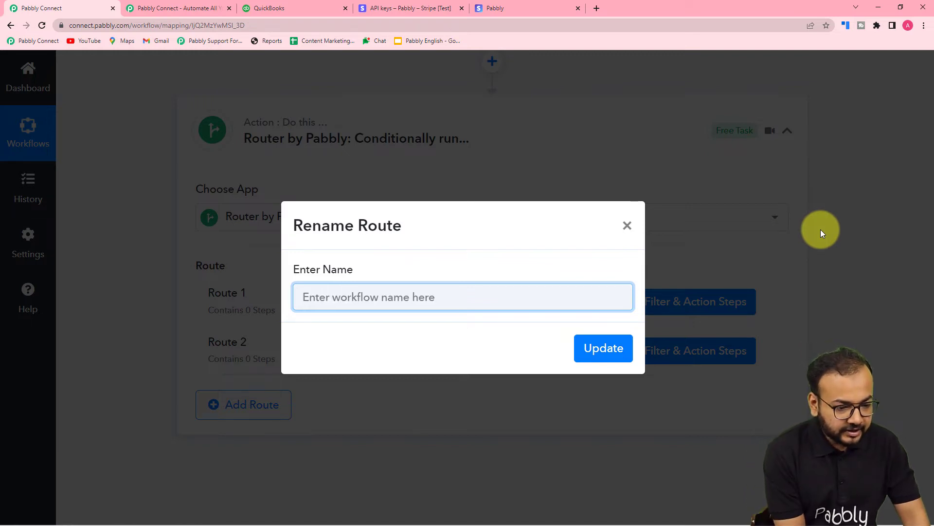
{"action": "type", "text": "Customert"}
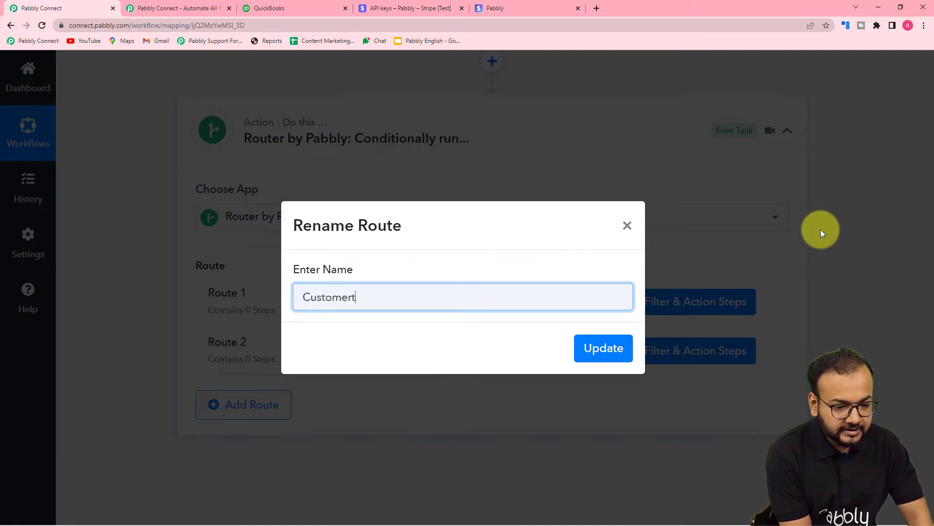
{"action": "key", "text": "BackSpace"}
{"action": "type", "text": "E"}
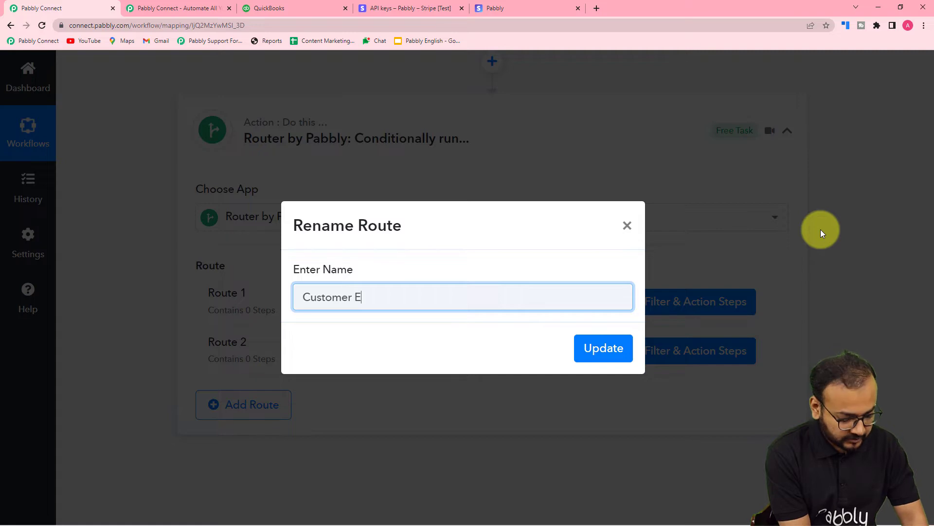
{"action": "type", "text": "xixts"}
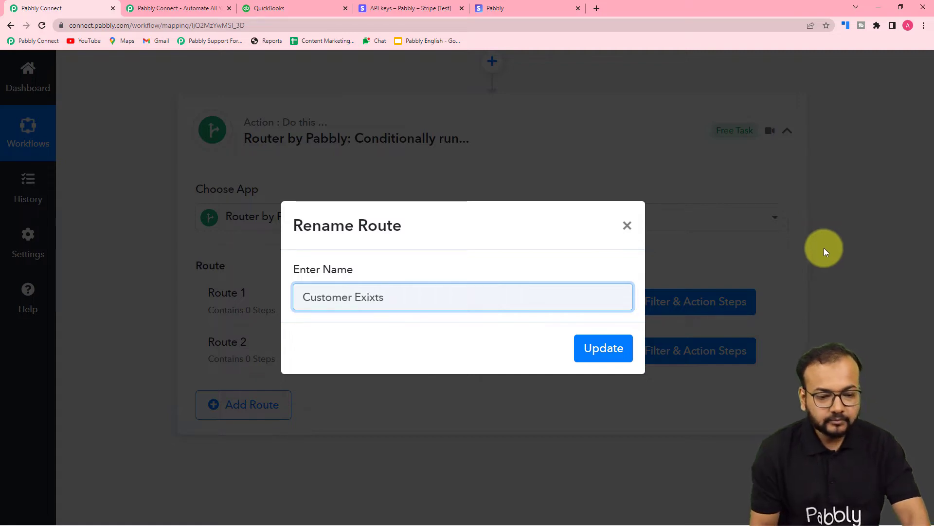
{"action": "left_click", "coordinate": [579, 358]}
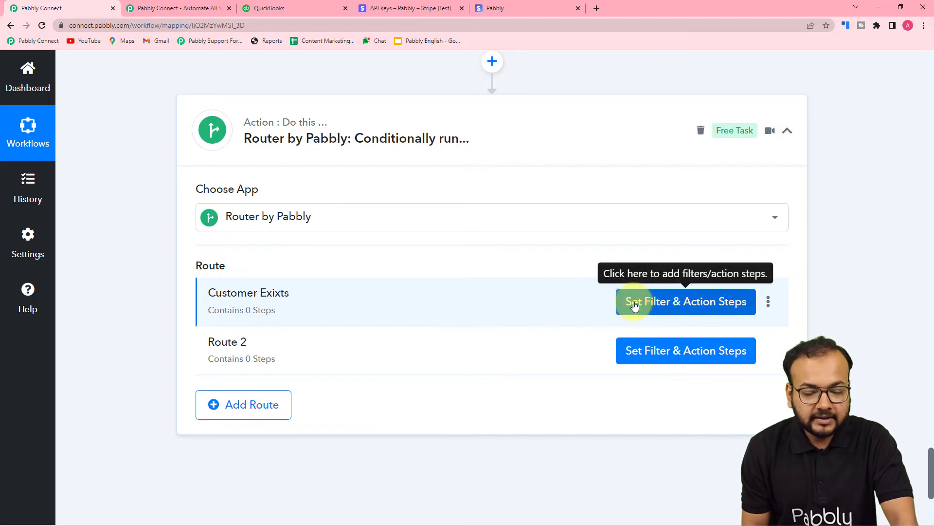
- Review the Find Customer response for a customer field that can serve as the route's filter condition
{"action": "left_click", "coordinate": [636, 305]}
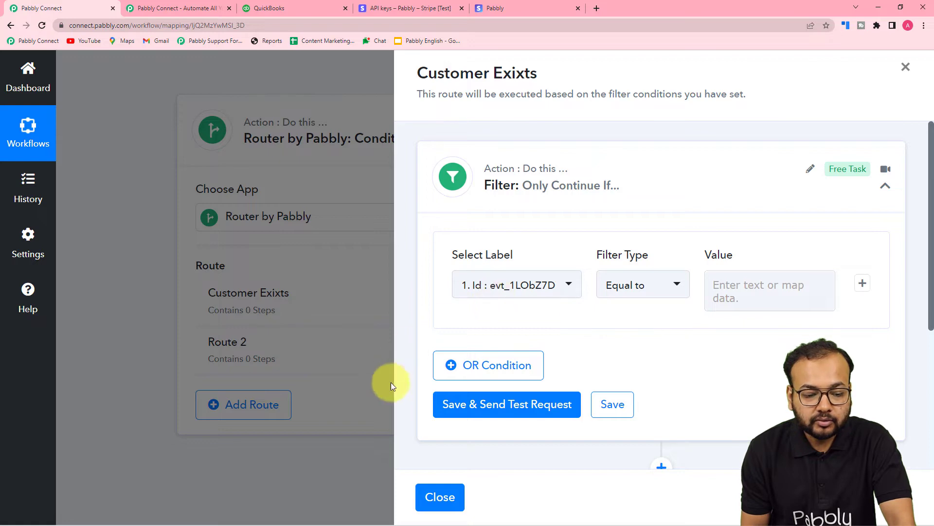
{"action": "left_click", "coordinate": [438, 496]}
{"action": "scroll", "coordinate": [189, 283], "scroll_direction": "up", "scroll_amount": 5}
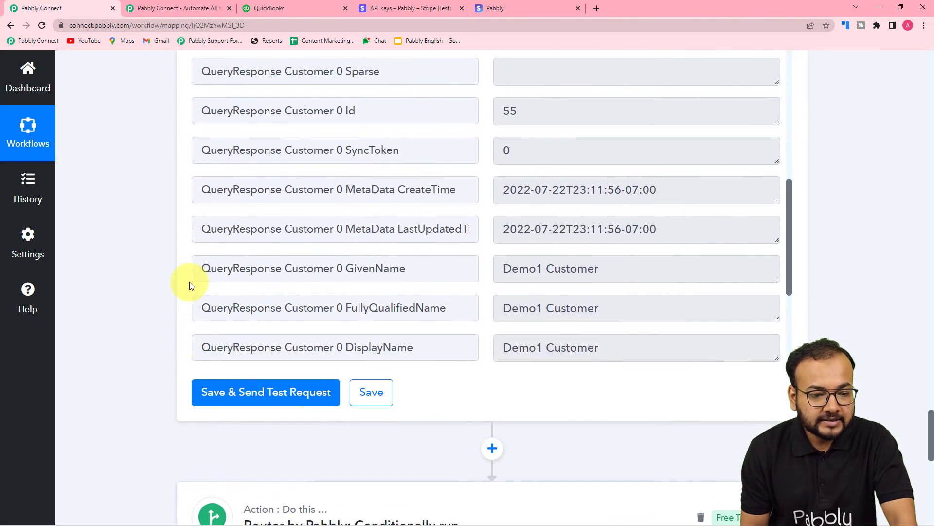
{"action": "scroll", "coordinate": [275, 302], "scroll_direction": "up", "scroll_amount": 3}
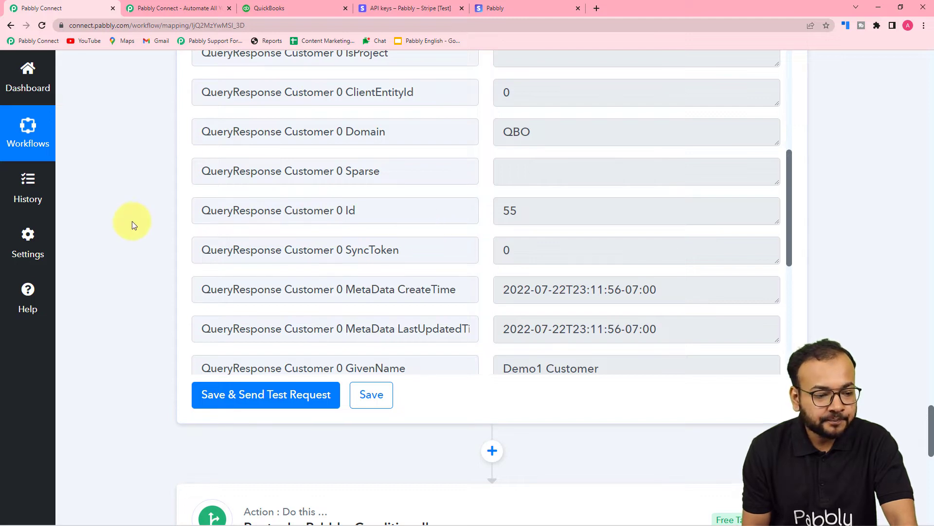
- Set the Customer Exixts route filter's label to the customer ID from the Quickbooks Online Find Customer response
{"action": "scroll", "coordinate": [131, 223], "scroll_direction": "down", "scroll_amount": 8}
{"action": "left_click", "coordinate": [691, 204]}
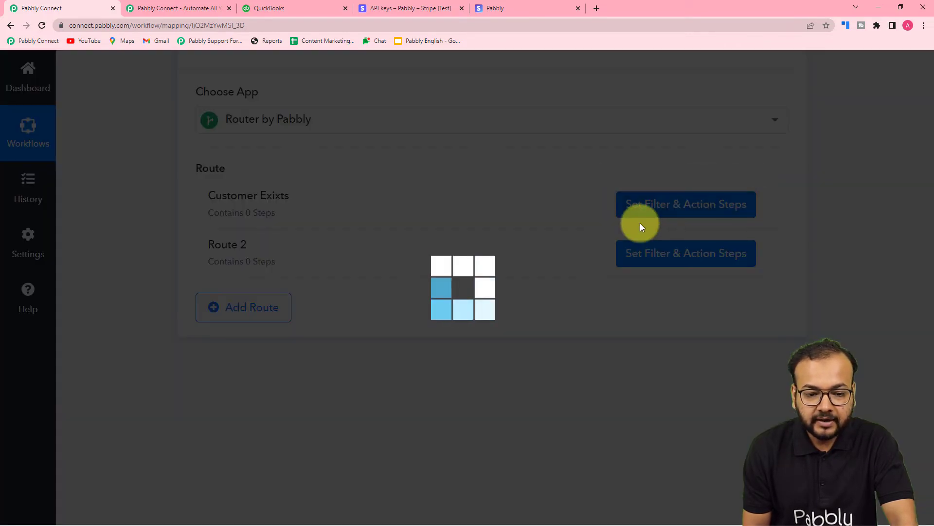
{"action": "scroll", "coordinate": [482, 283], "scroll_direction": "down", "scroll_amount": 1}
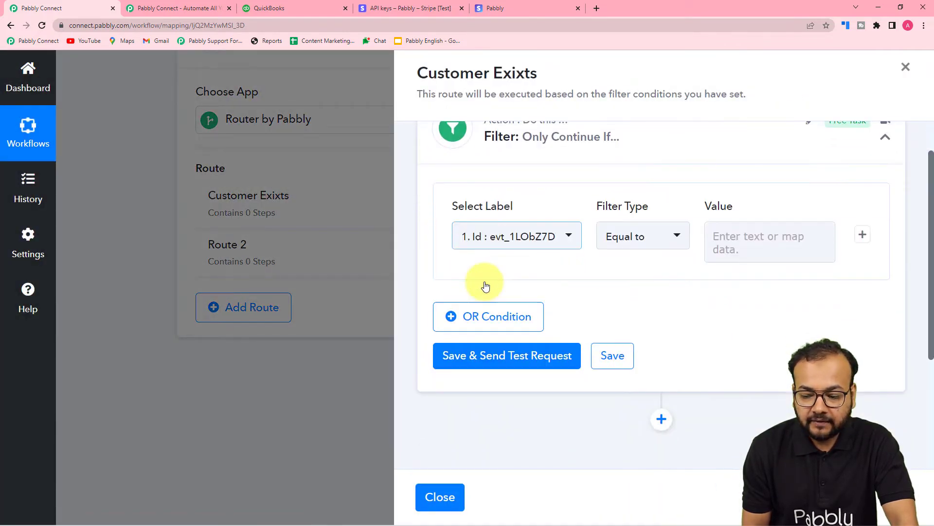
{"action": "left_click", "coordinate": [532, 239]}
{"action": "scroll", "coordinate": [552, 273], "scroll_direction": "down", "scroll_amount": 3}
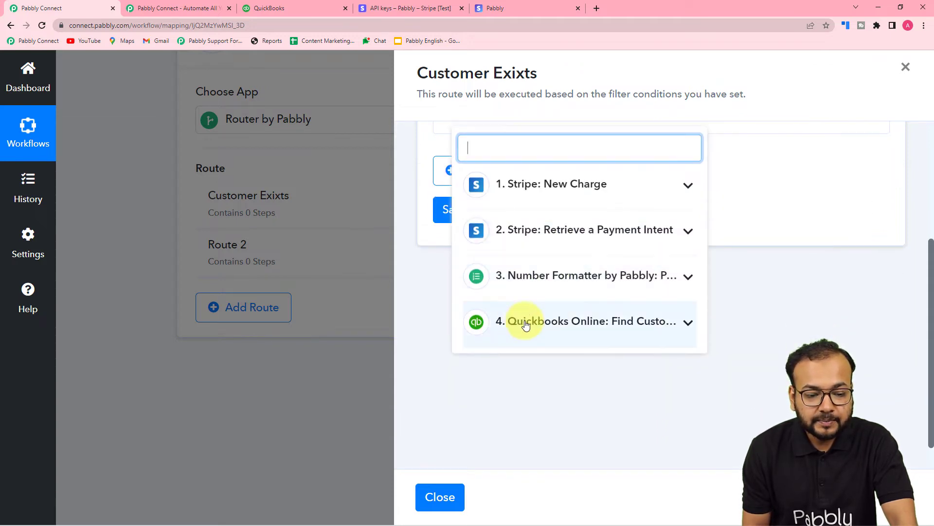
{"action": "left_click", "coordinate": [577, 330]}
{"action": "scroll", "coordinate": [574, 327], "scroll_direction": "down", "scroll_amount": 3}
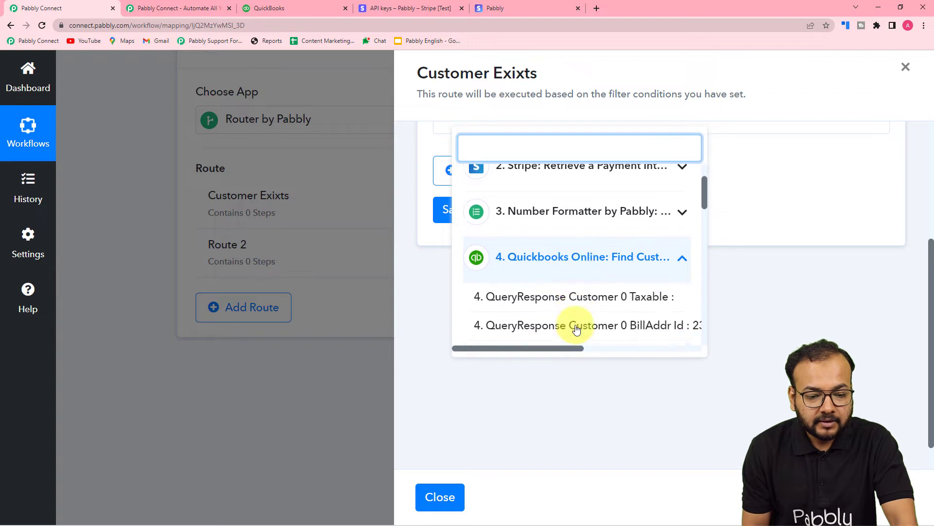
{"action": "scroll", "coordinate": [569, 293], "scroll_direction": "down", "scroll_amount": 5}
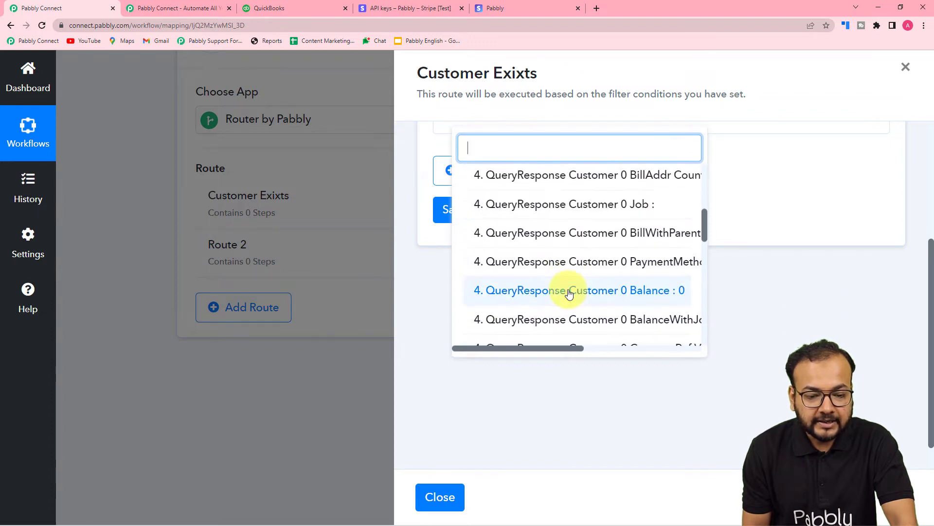
{"action": "scroll", "coordinate": [567, 292], "scroll_direction": "down", "scroll_amount": 3}
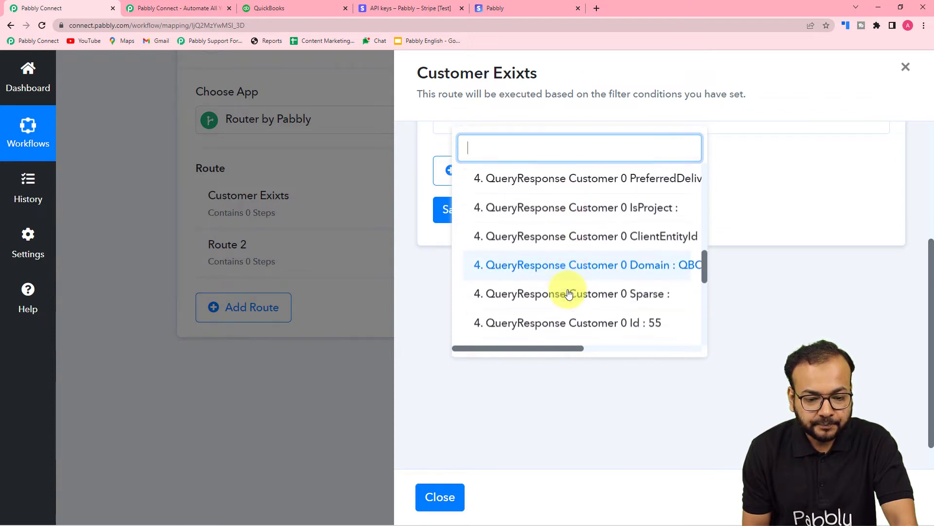
{"action": "left_click", "coordinate": [602, 270]}
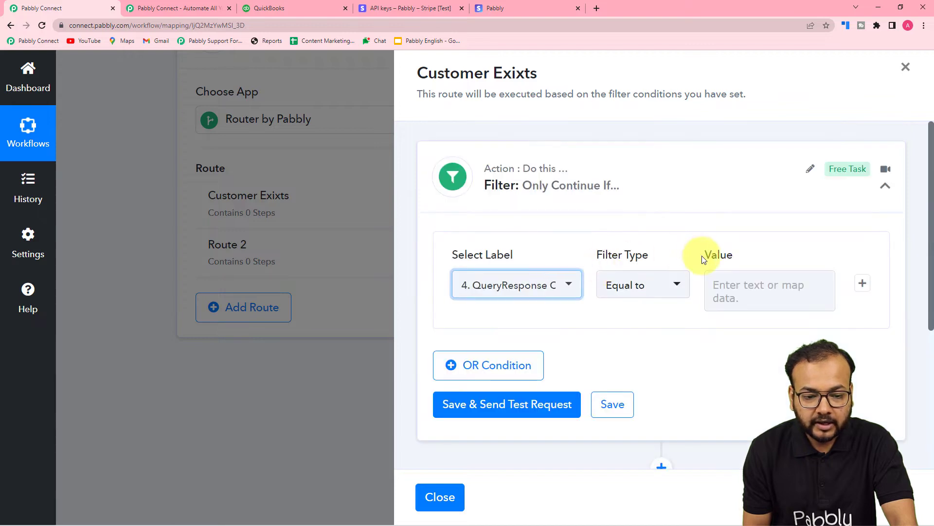
- Set the filter type to "Is exist" and save the filter with a test request
{"action": "left_click", "coordinate": [643, 301]}
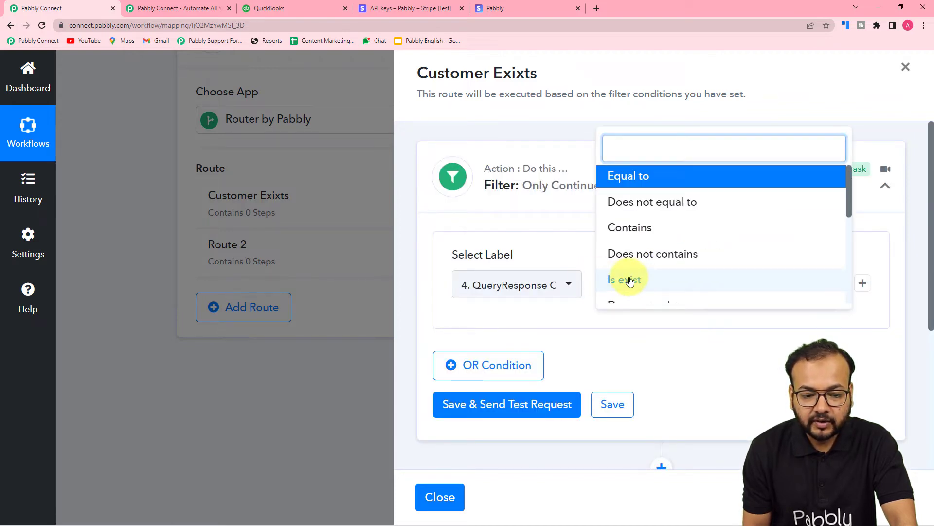
{"action": "left_click", "coordinate": [629, 281]}
{"action": "scroll", "coordinate": [510, 285], "scroll_direction": "down", "scroll_amount": 2}
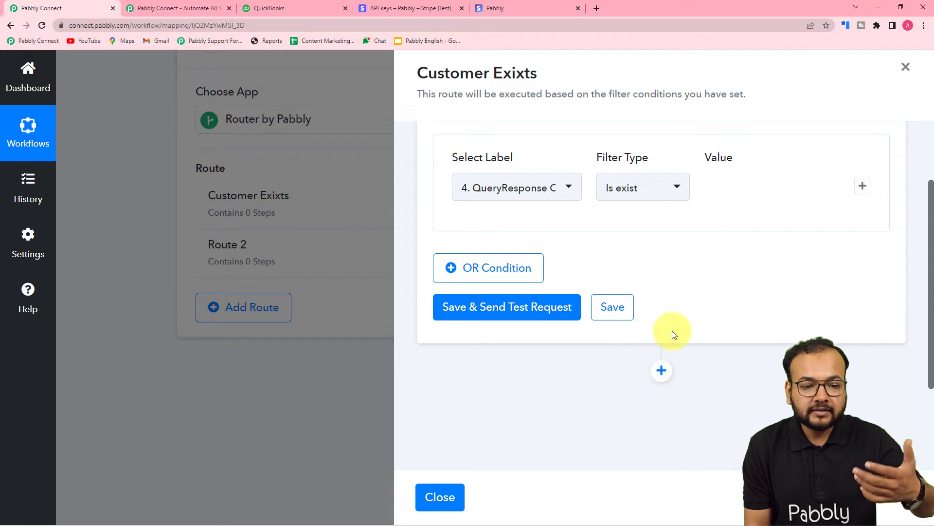
{"action": "left_click", "coordinate": [511, 309]}
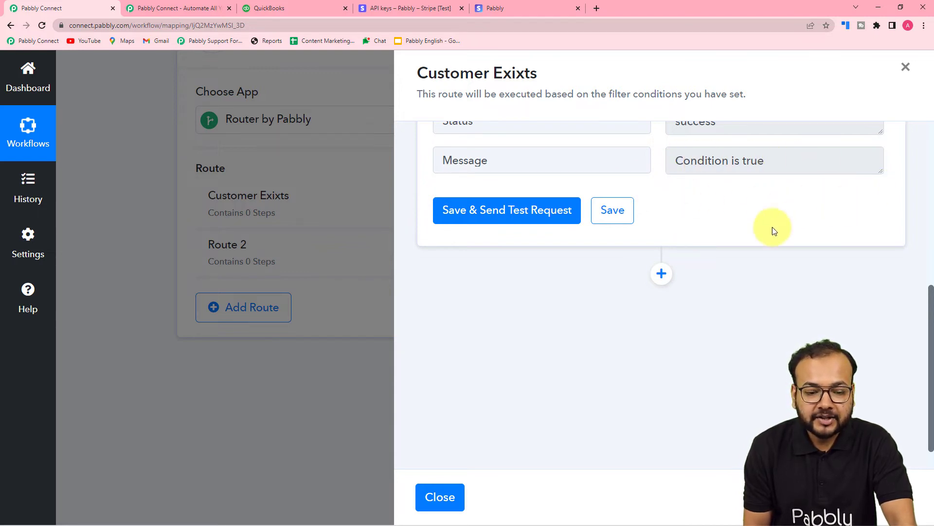
- Add a Quickbooks Online action after the route's filter with the Create a Sales Receipt event
{"action": "left_click", "coordinate": [661, 273]}
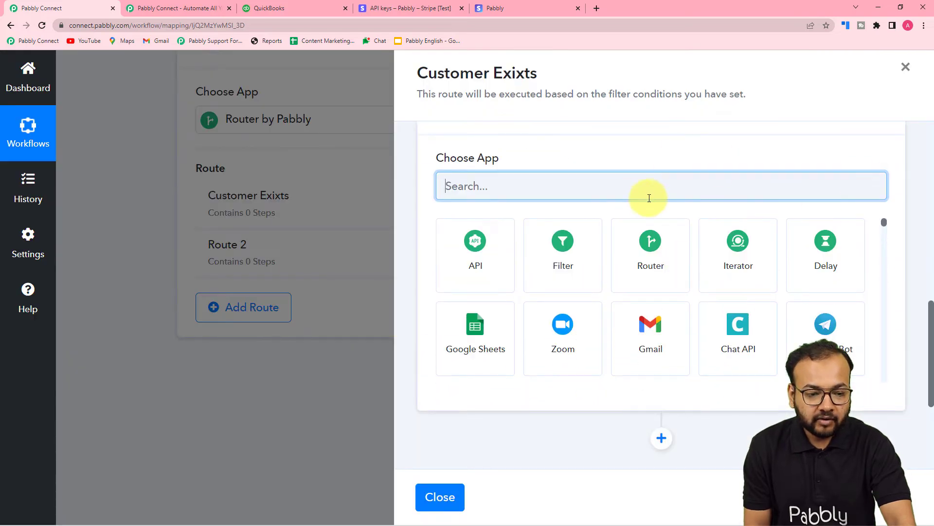
{"action": "type", "text": "qui"}
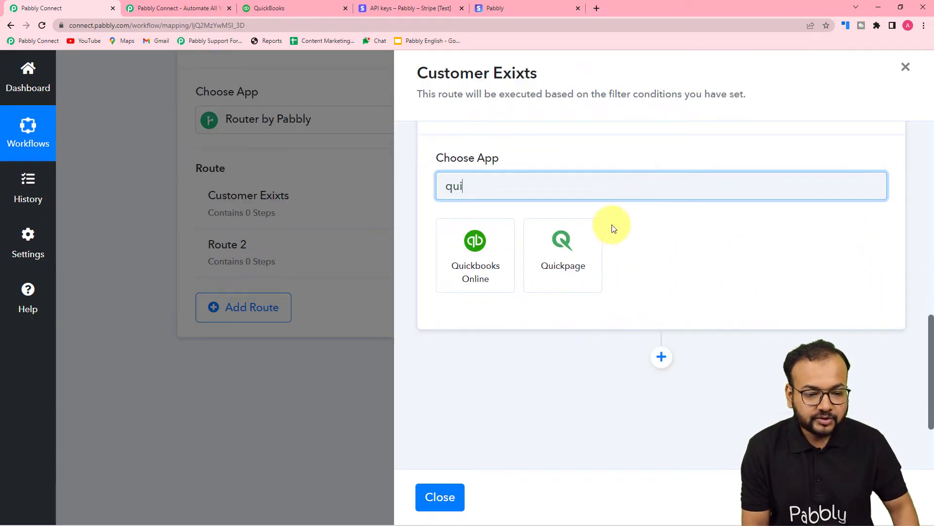
{"action": "left_click", "coordinate": [453, 258]}
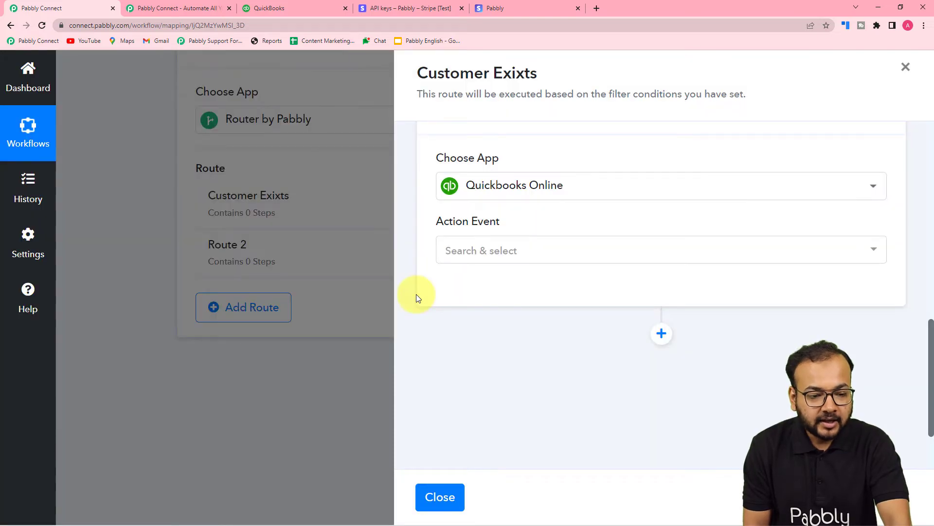
{"action": "left_click", "coordinate": [559, 252]}
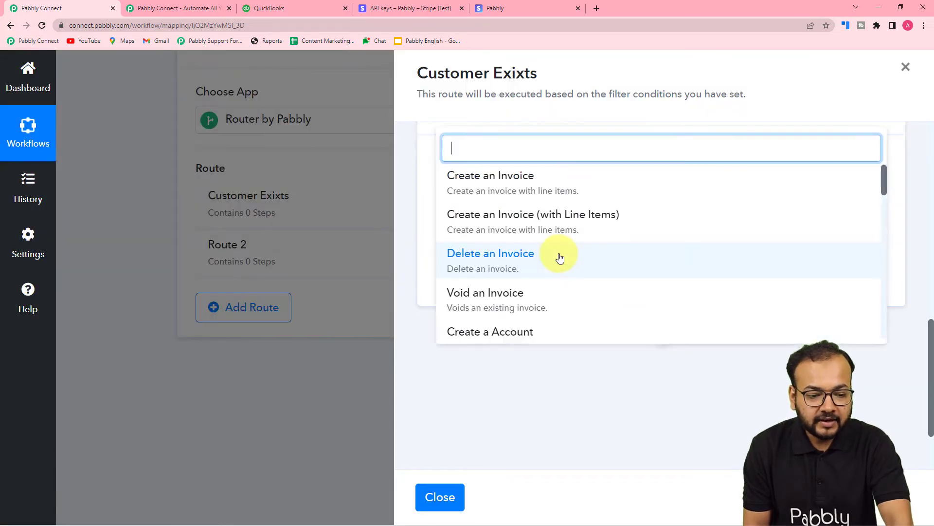
{"action": "scroll", "coordinate": [548, 264], "scroll_direction": "down", "scroll_amount": 4}
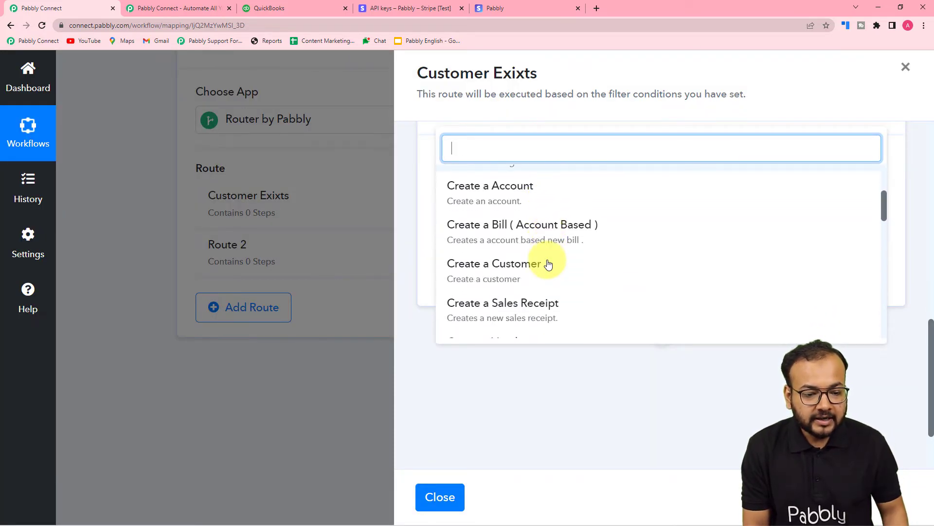
{"action": "left_click", "coordinate": [475, 262]}
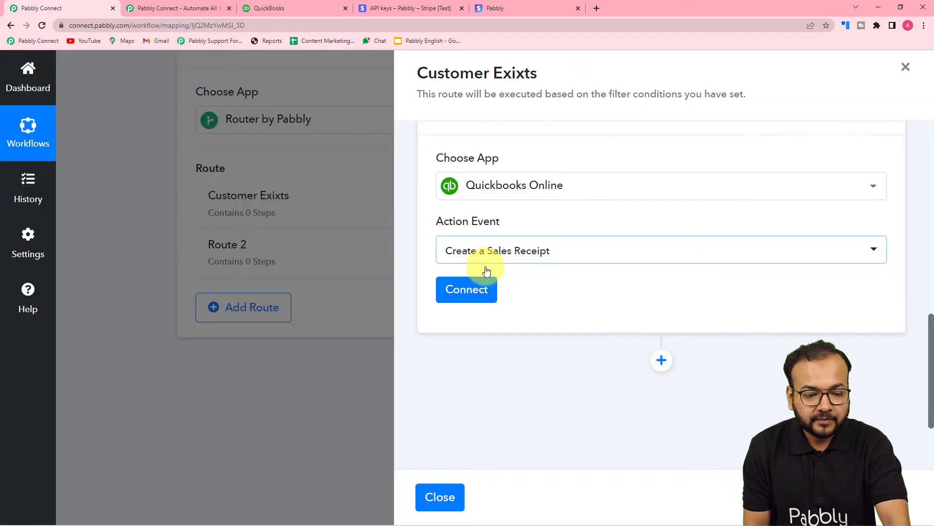
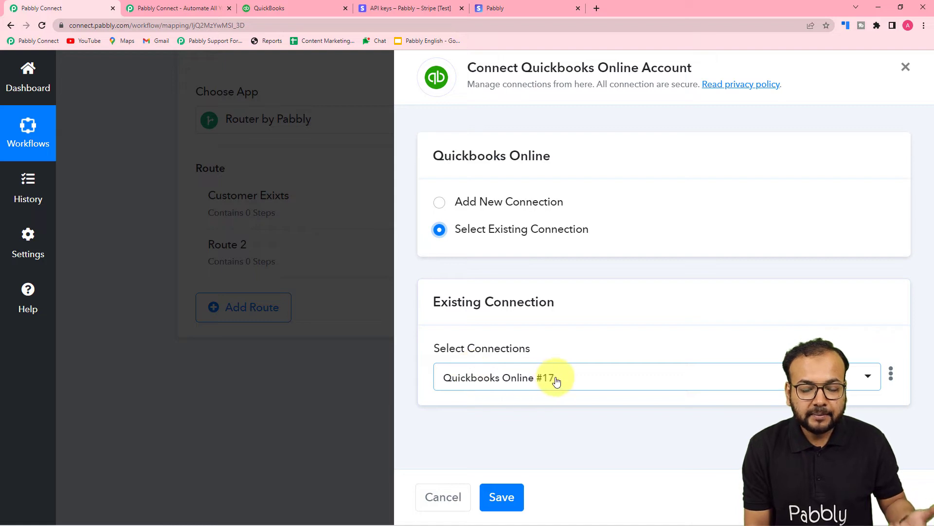
- Connect the sales receipt action to Quickbooks Online with the existing connection Quickbooks Online #17 and save it
{"action": "left_click", "coordinate": [591, 380]}
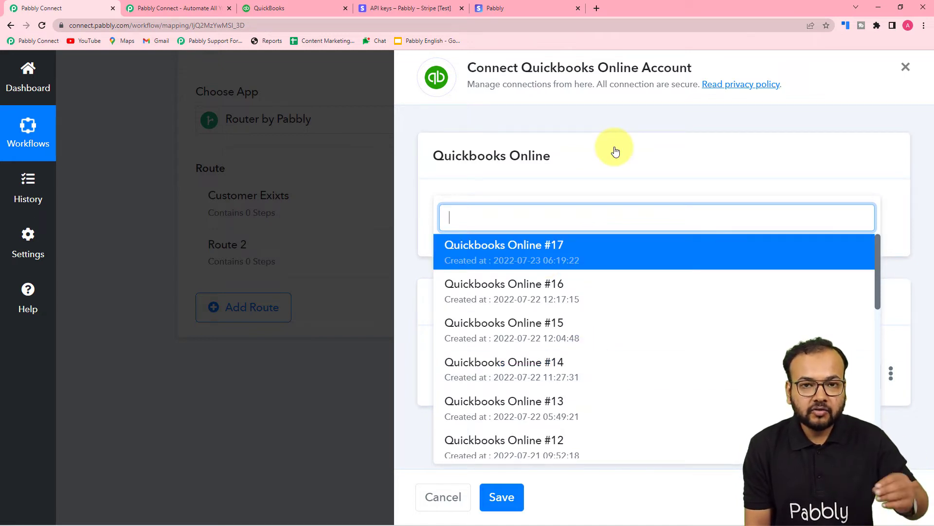
{"action": "left_click", "coordinate": [580, 170]}
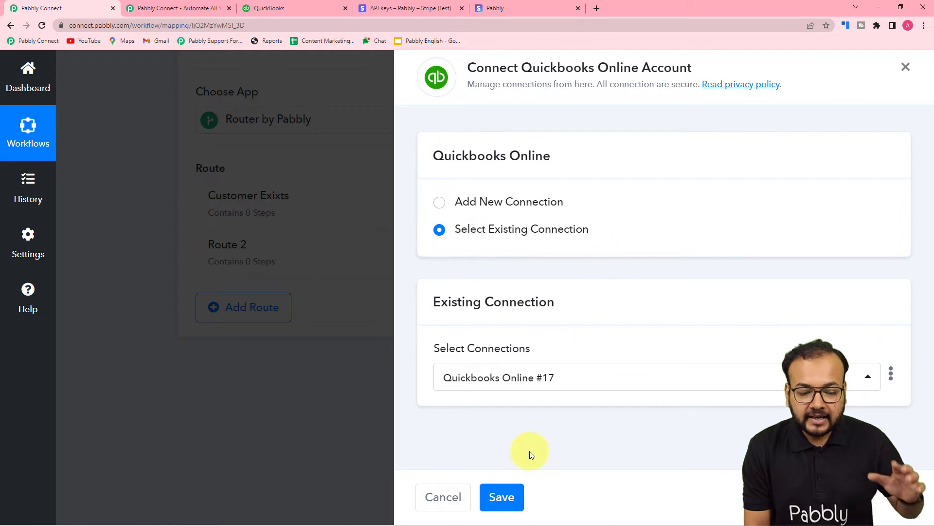
{"action": "left_click", "coordinate": [502, 495]}
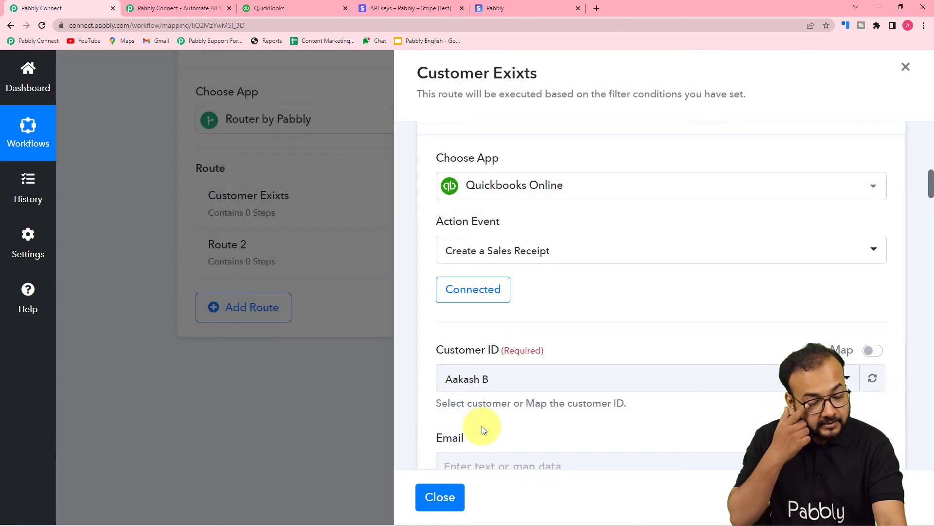
- Enable mapping for the sales receipt's Customer ID and map it to QueryResponse Customer 0 Id from the Find Customer step
{"action": "scroll", "coordinate": [561, 235], "scroll_direction": "down", "scroll_amount": 3}
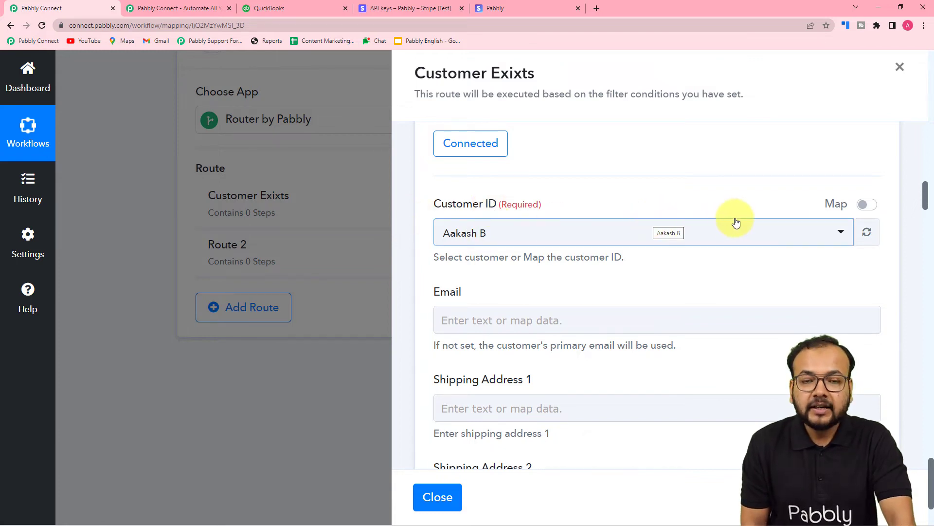
{"action": "left_click", "coordinate": [870, 205]}
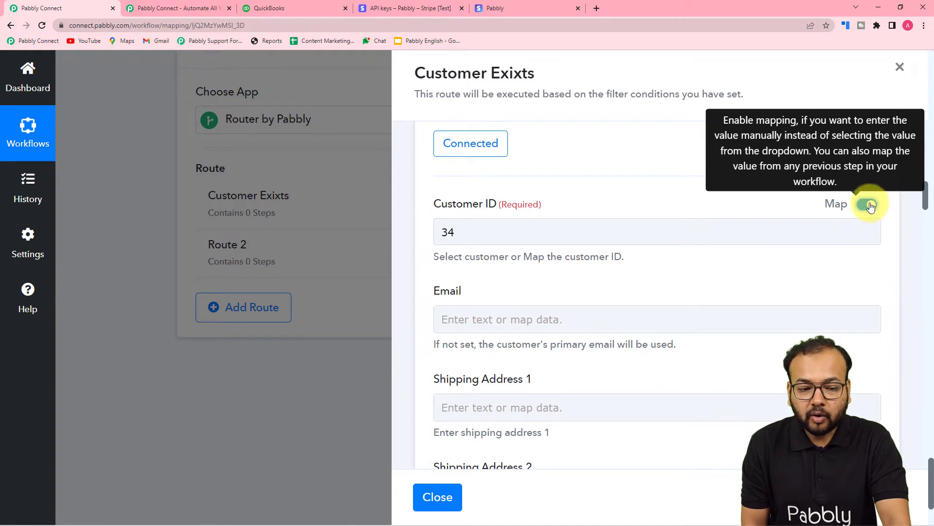
{"action": "left_click", "coordinate": [478, 232]}
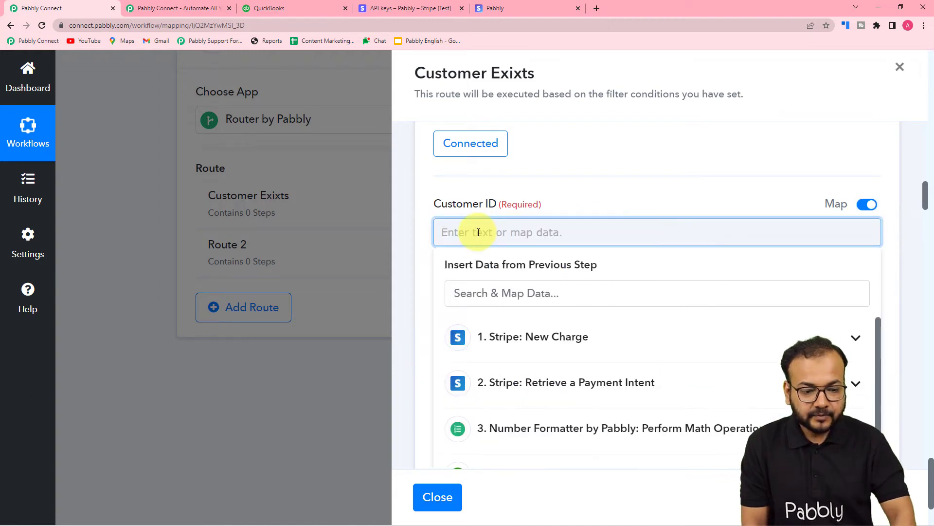
{"action": "scroll", "coordinate": [486, 334], "scroll_direction": "down", "scroll_amount": 3}
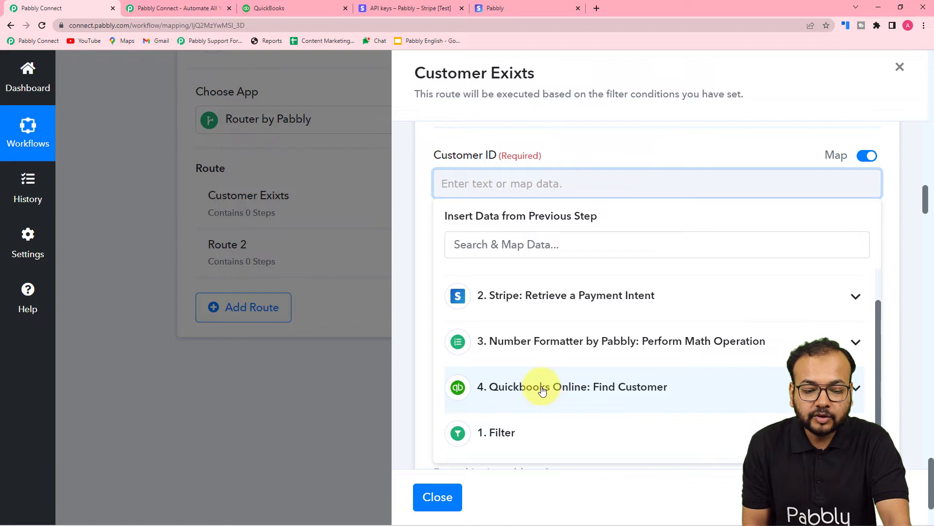
{"action": "scroll", "coordinate": [542, 390], "scroll_direction": "down", "scroll_amount": 2}
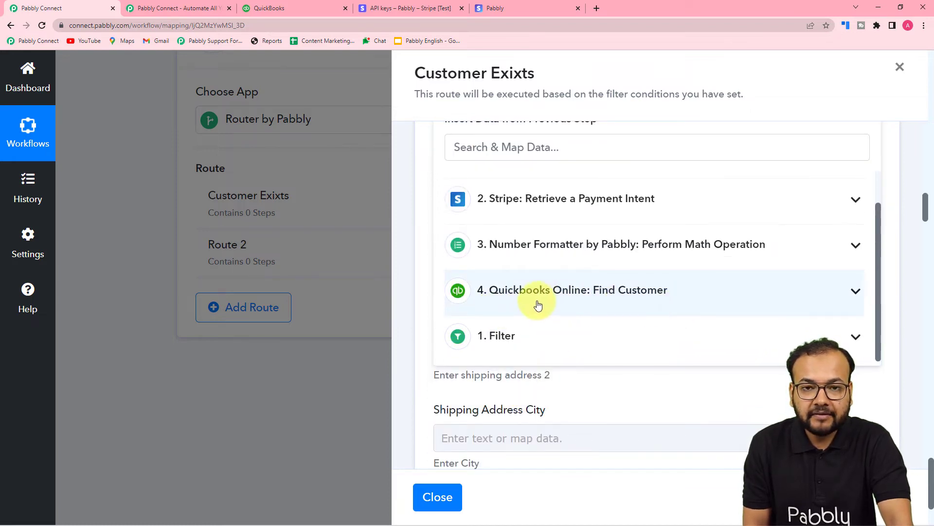
{"action": "left_click", "coordinate": [565, 290]}
{"action": "scroll", "coordinate": [567, 313], "scroll_direction": "down", "scroll_amount": 5}
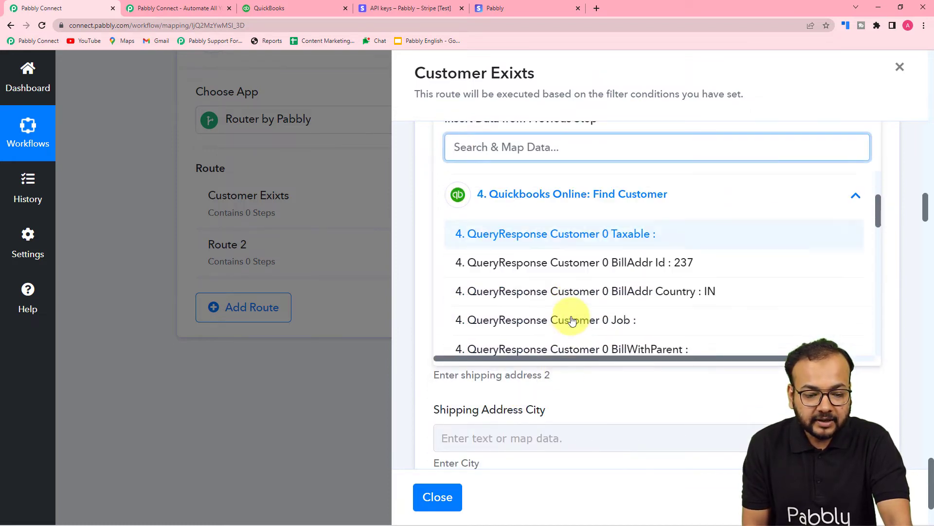
{"action": "scroll", "coordinate": [572, 321], "scroll_direction": "down", "scroll_amount": 5}
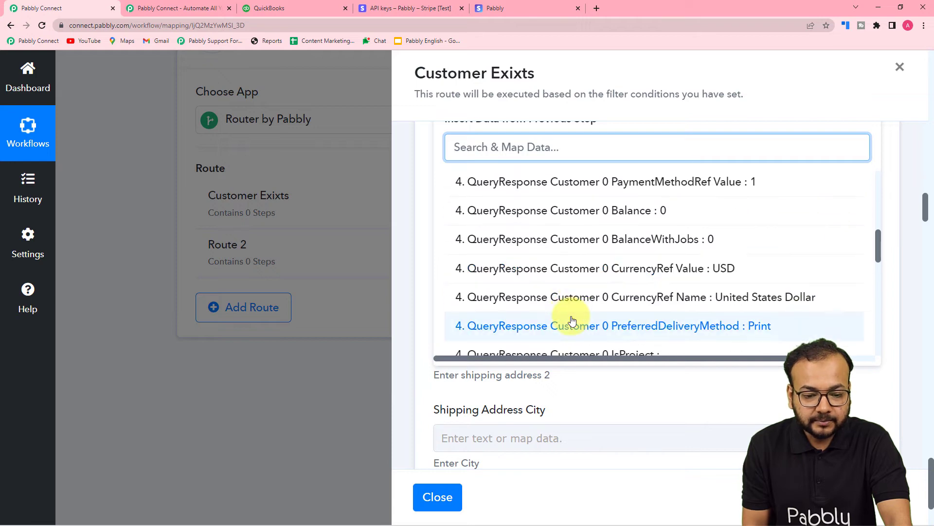
{"action": "left_click", "coordinate": [573, 273]}
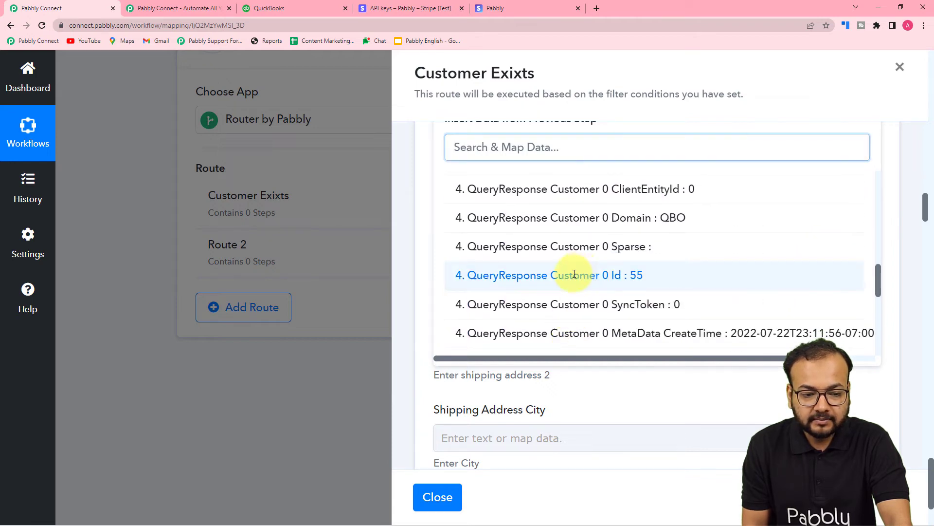
{"action": "left_click", "coordinate": [416, 245]}
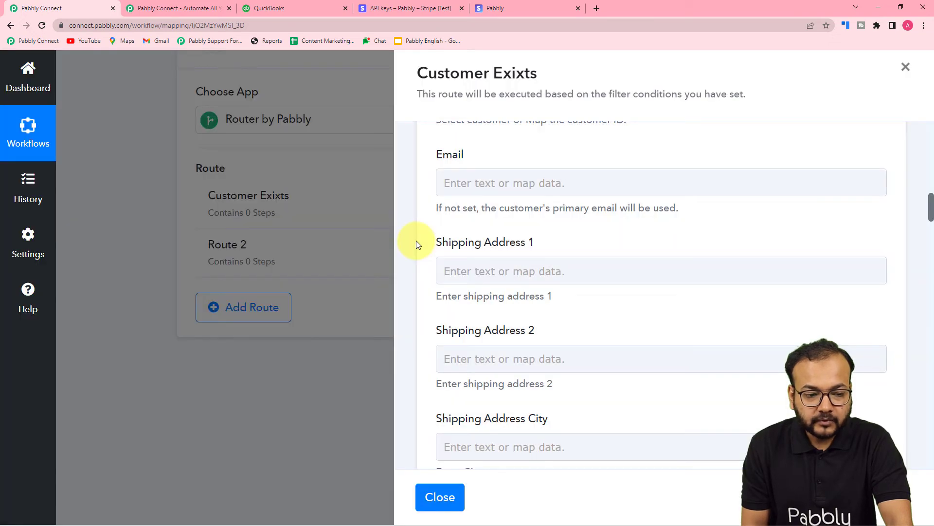
- Map the sales receipt's Email to QueryResponse Customer 0 PrimaryEmailAddr Address from the Find Customer step
{"action": "left_click", "coordinate": [480, 184]}
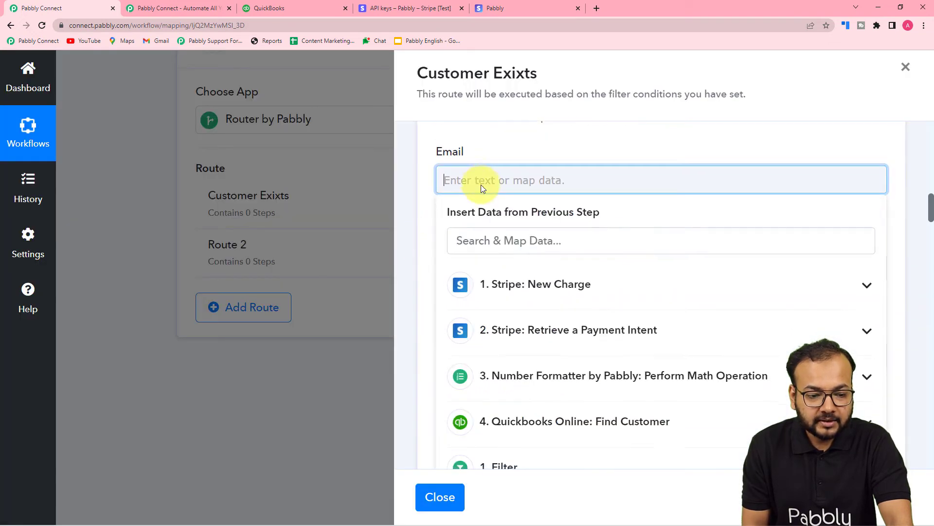
{"action": "scroll", "coordinate": [481, 184], "scroll_direction": "down", "scroll_amount": 3}
{"action": "left_click", "coordinate": [524, 279]}
{"action": "scroll", "coordinate": [620, 371], "scroll_direction": "down", "scroll_amount": 5}
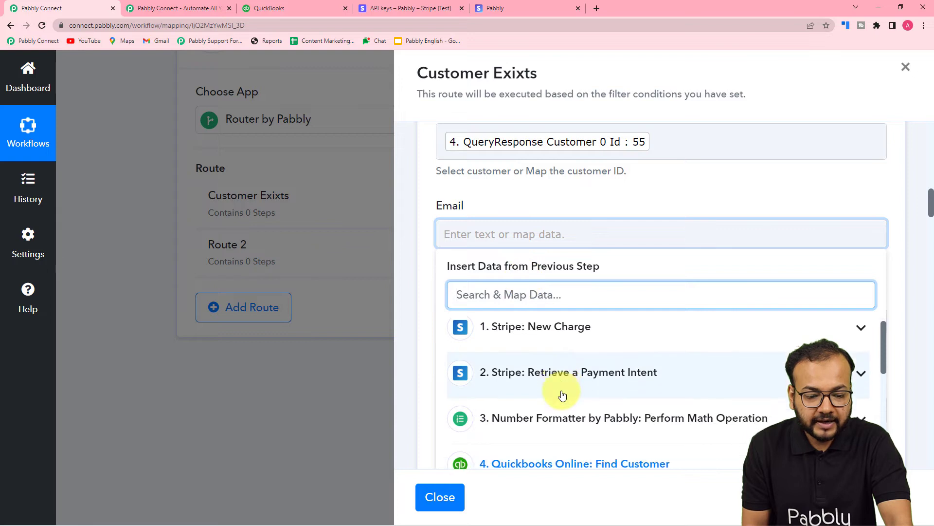
{"action": "scroll", "coordinate": [562, 395], "scroll_direction": "up", "scroll_amount": 3}
{"action": "scroll", "coordinate": [562, 395], "scroll_direction": "down", "scroll_amount": 9}
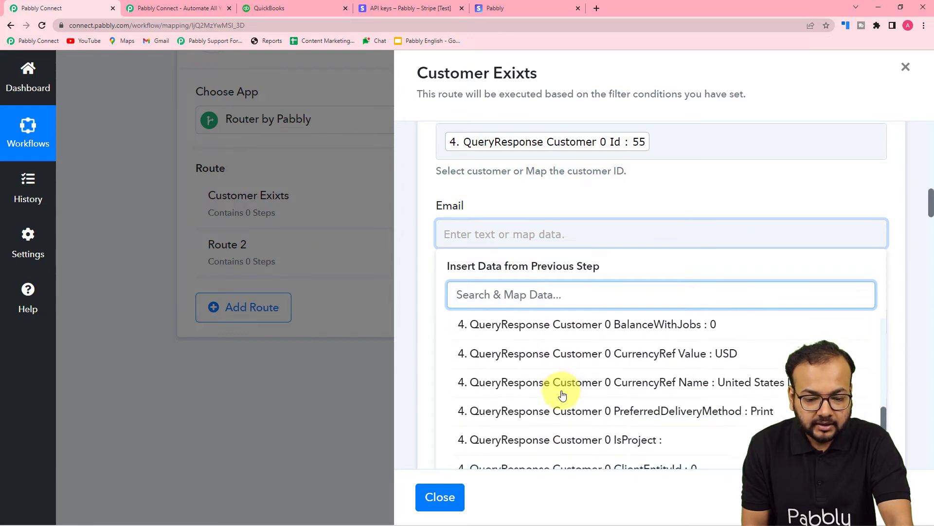
{"action": "scroll", "coordinate": [562, 395], "scroll_direction": "down", "scroll_amount": 3}
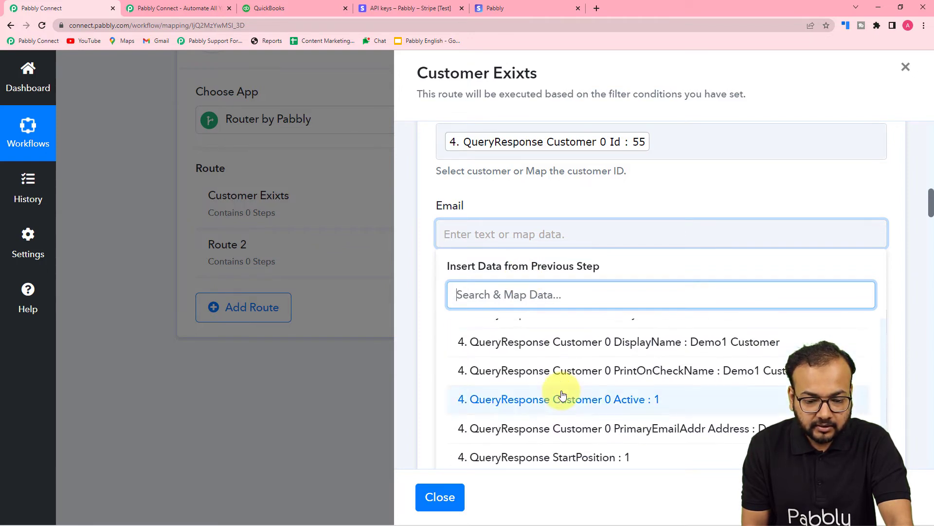
{"action": "left_click", "coordinate": [737, 443]}
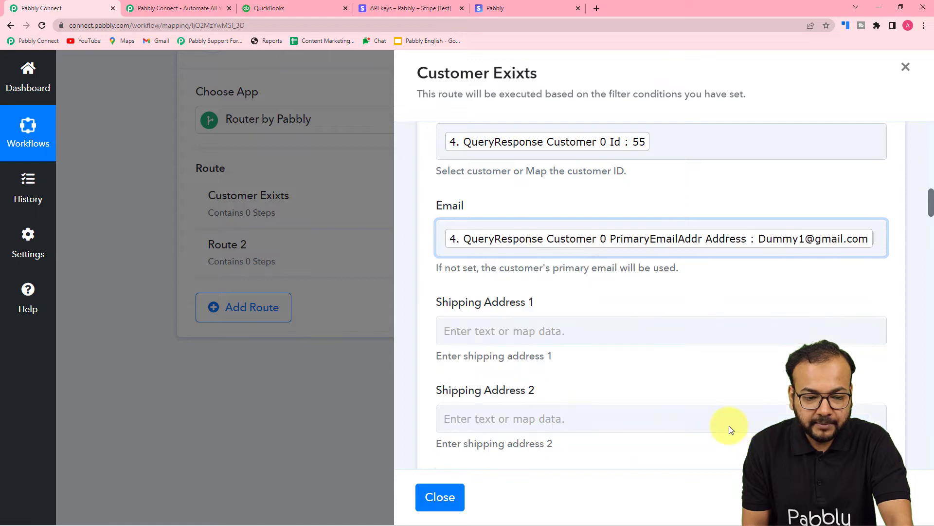
{"action": "left_click", "coordinate": [421, 302]}
- Review the sales receipt's shipping address mappings and its billing address fields
{"action": "scroll", "coordinate": [423, 303], "scroll_direction": "down", "scroll_amount": 3}
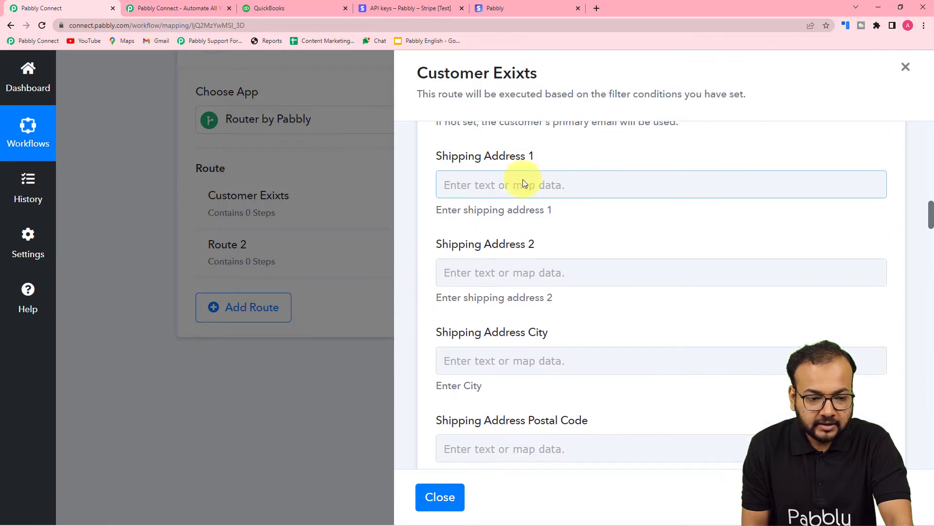
{"action": "scroll", "coordinate": [517, 296], "scroll_direction": "down", "scroll_amount": 2}
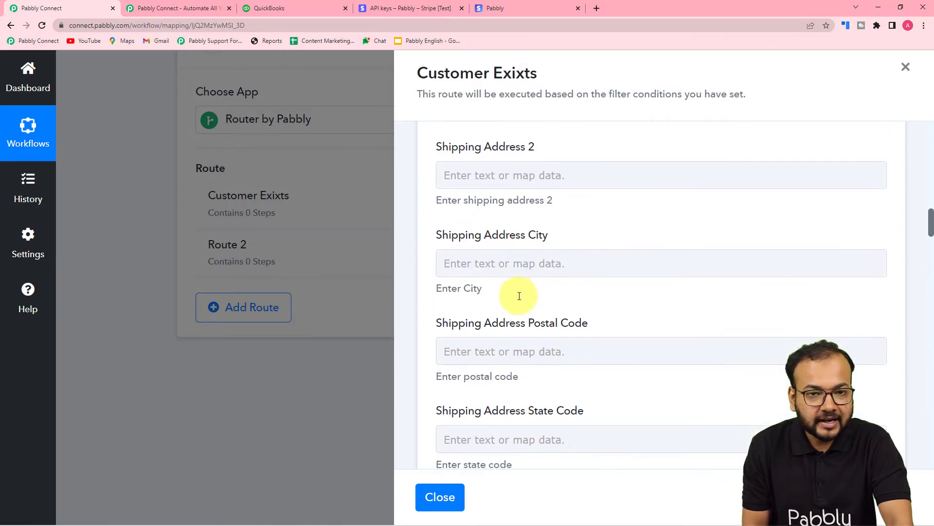
{"action": "scroll", "coordinate": [562, 333], "scroll_direction": "up", "scroll_amount": 2}
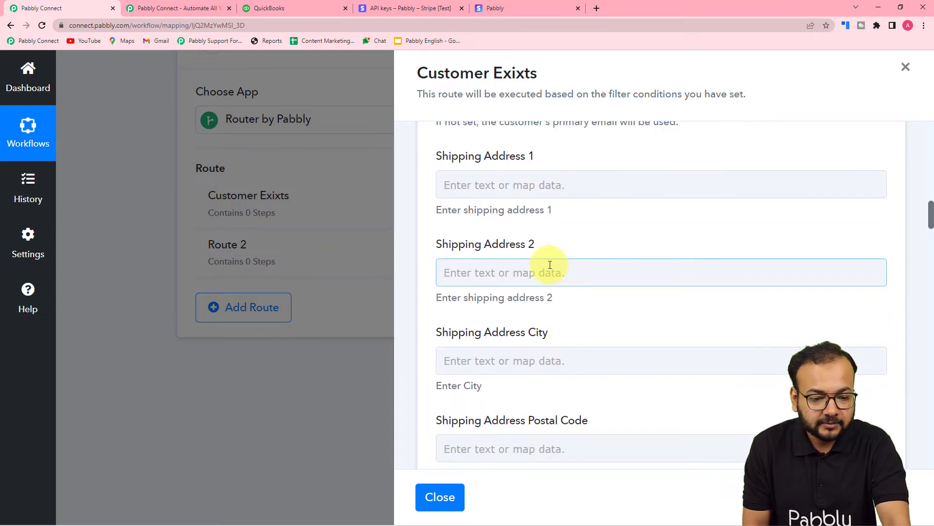
{"action": "scroll", "coordinate": [548, 273], "scroll_direction": "down", "scroll_amount": 8}
{"action": "scroll", "coordinate": [550, 208], "scroll_direction": "up", "scroll_amount": 5}
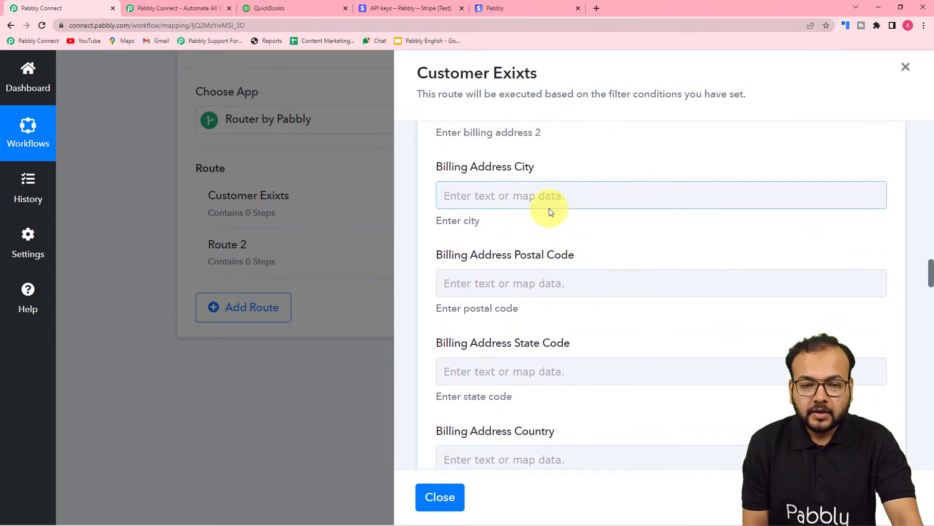
{"action": "scroll", "coordinate": [550, 208], "scroll_direction": "up", "scroll_amount": 10}
{"action": "scroll", "coordinate": [553, 209], "scroll_direction": "up", "scroll_amount": 6}
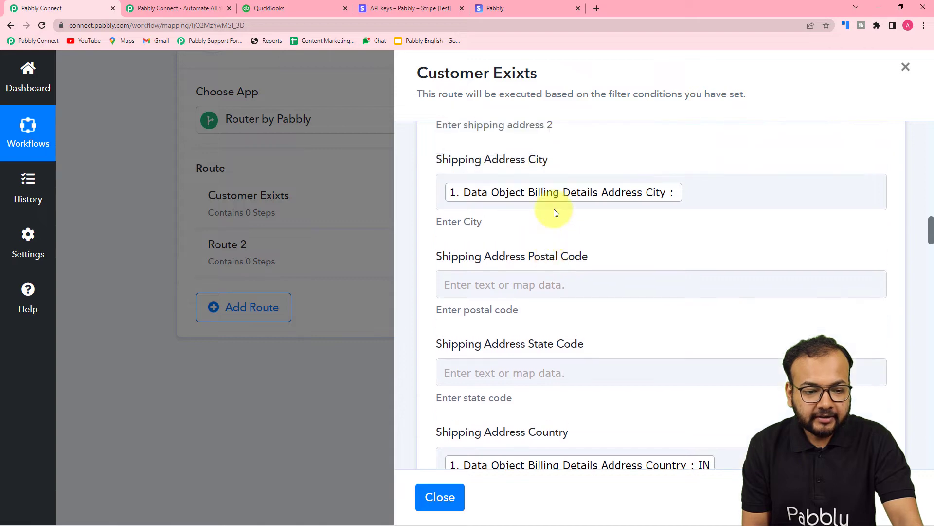
{"action": "scroll", "coordinate": [554, 209], "scroll_direction": "down", "scroll_amount": 12}
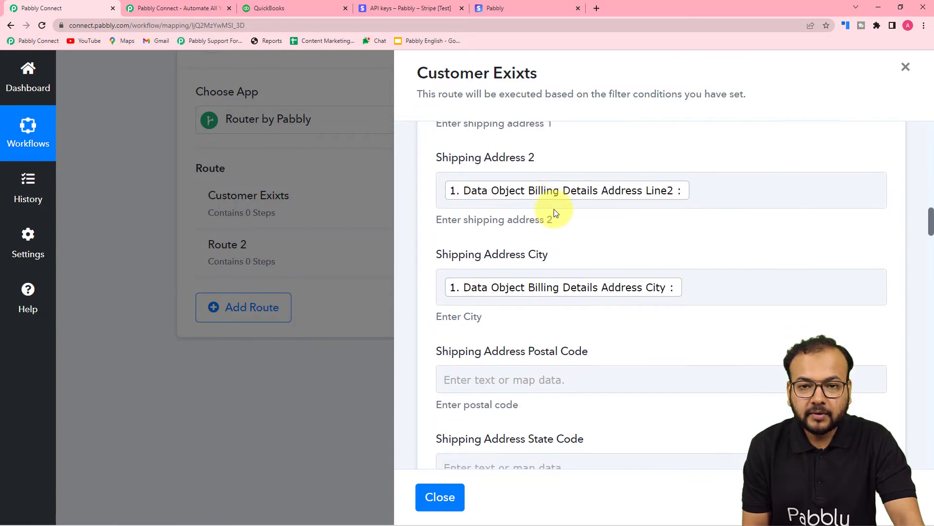
{"action": "scroll", "coordinate": [556, 212], "scroll_direction": "down", "scroll_amount": 8}
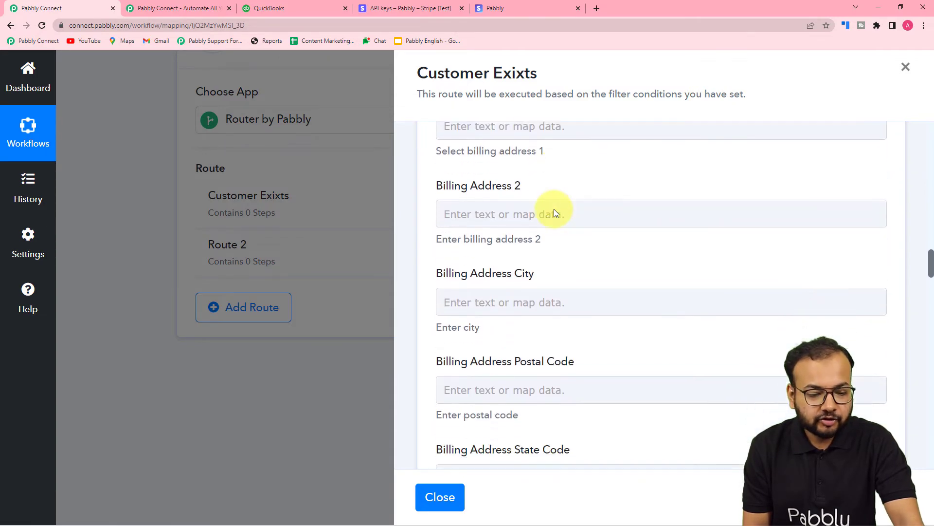
- Map the receipt's Description to Payment Method Options Card Mandate Options Description from the Stripe Retrieve a Payment Intent step
{"action": "scroll", "coordinate": [555, 212], "scroll_direction": "down", "scroll_amount": 7}
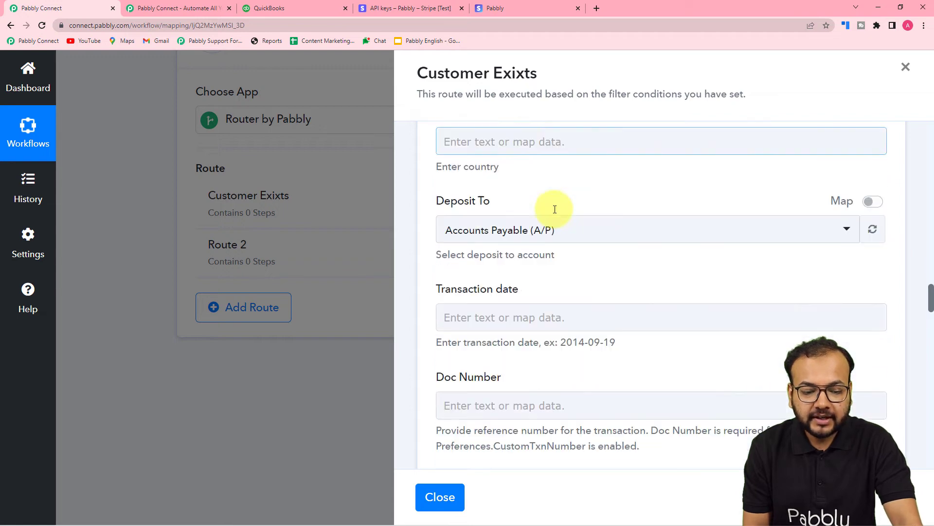
{"action": "scroll", "coordinate": [555, 213], "scroll_direction": "down", "scroll_amount": 3}
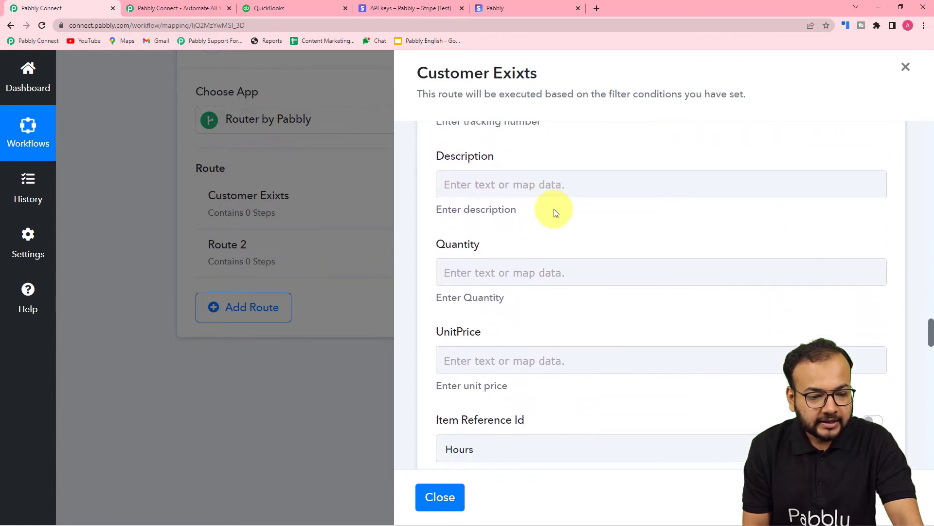
{"action": "left_click", "coordinate": [524, 183]}
{"action": "scroll", "coordinate": [563, 282], "scroll_direction": "down", "scroll_amount": 1}
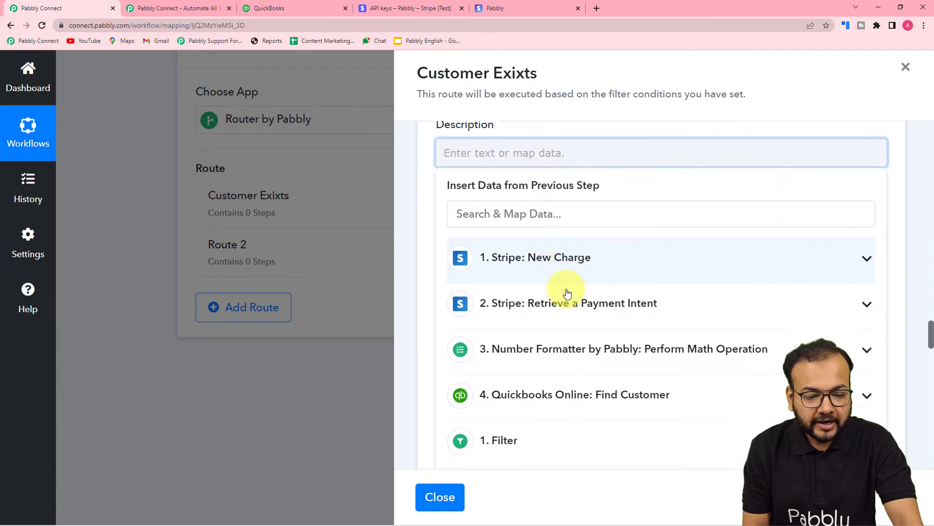
{"action": "left_click", "coordinate": [632, 295]}
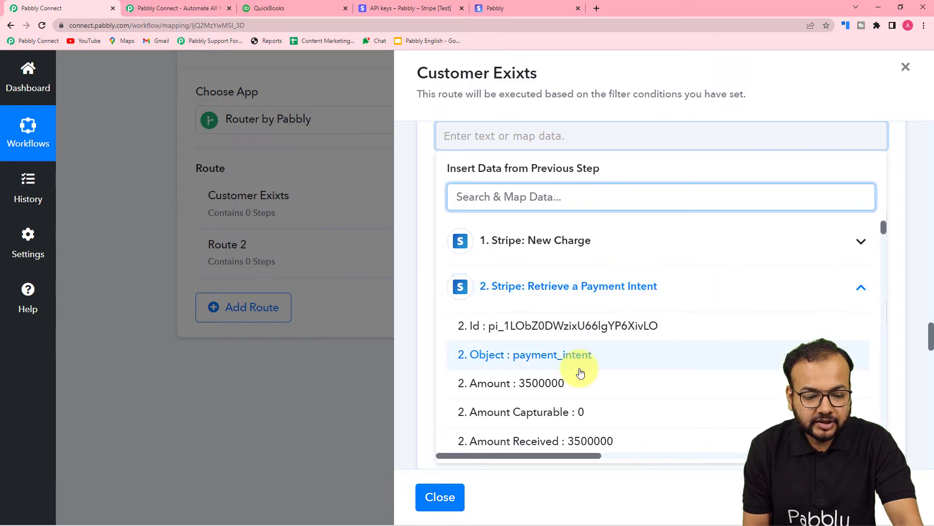
{"action": "scroll", "coordinate": [580, 370], "scroll_direction": "down", "scroll_amount": 6}
{"action": "scroll", "coordinate": [580, 372], "scroll_direction": "down", "scroll_amount": 7}
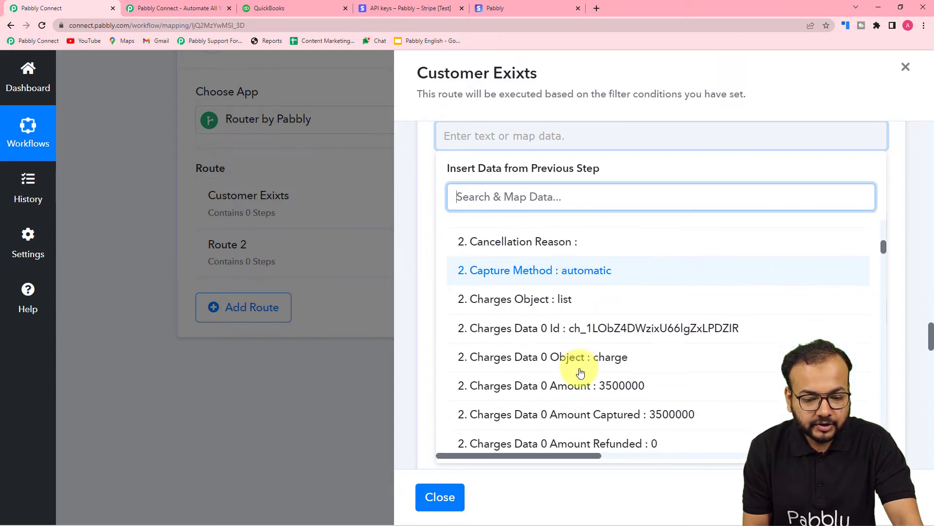
{"action": "scroll", "coordinate": [580, 371], "scroll_direction": "down", "scroll_amount": 8}
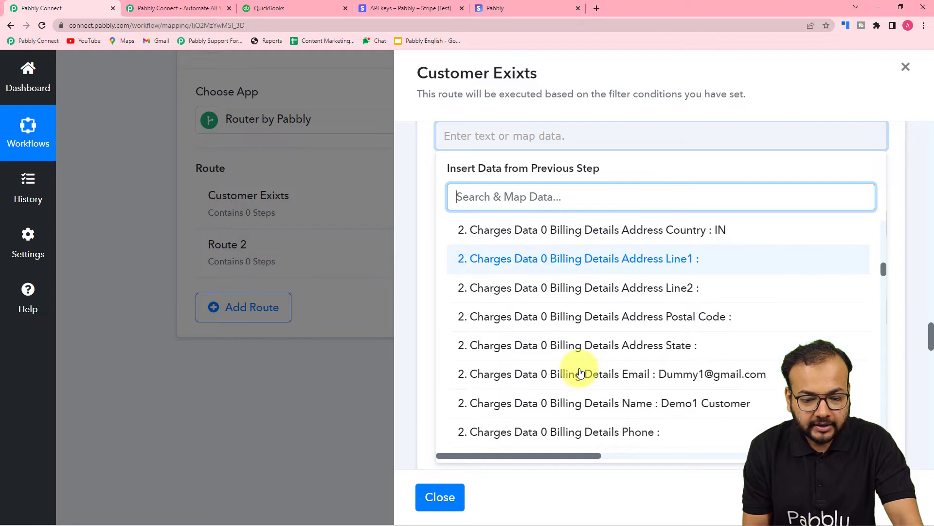
{"action": "left_click", "coordinate": [579, 371]}
{"action": "left_click", "coordinate": [433, 248]}
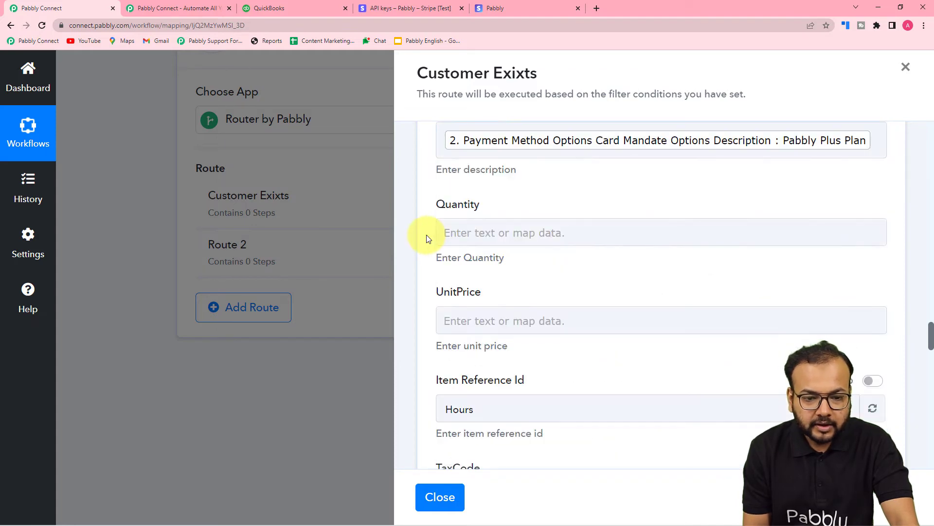
- Map the receipt's UnitPrice to the result of the Number Formatter's Perform Math Operation step
{"action": "scroll", "coordinate": [719, 198], "scroll_direction": "up", "scroll_amount": 1}
{"action": "scroll", "coordinate": [626, 244], "scroll_direction": "down", "scroll_amount": 2}
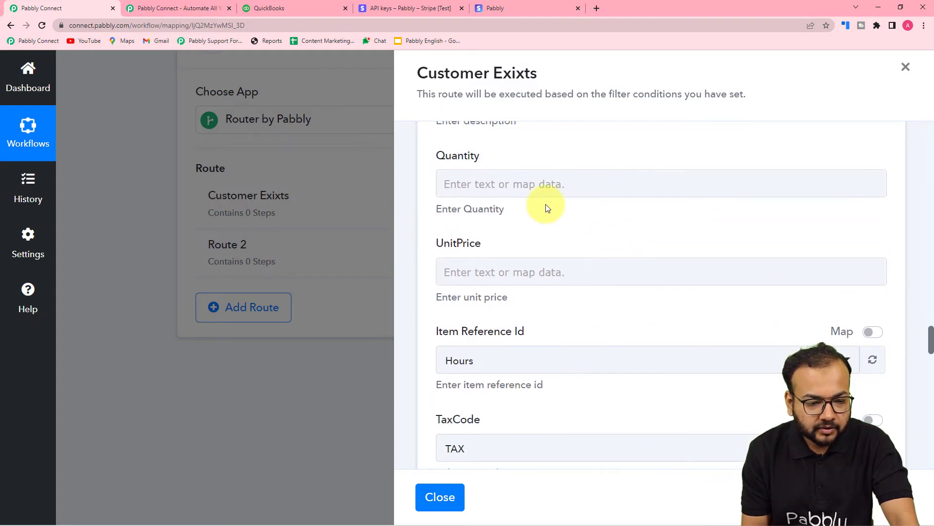
{"action": "scroll", "coordinate": [555, 190], "scroll_direction": "down", "scroll_amount": 2}
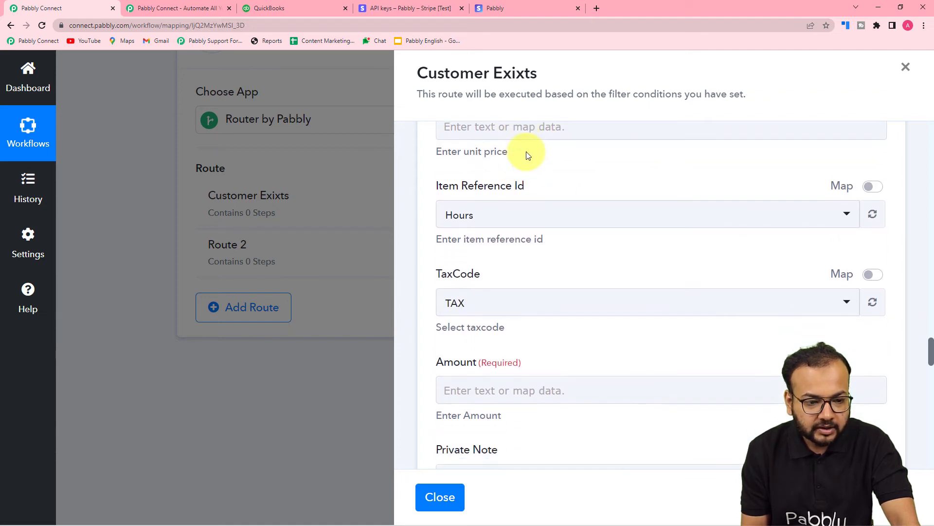
{"action": "scroll", "coordinate": [527, 160], "scroll_direction": "up", "scroll_amount": 1}
{"action": "left_click", "coordinate": [528, 173]}
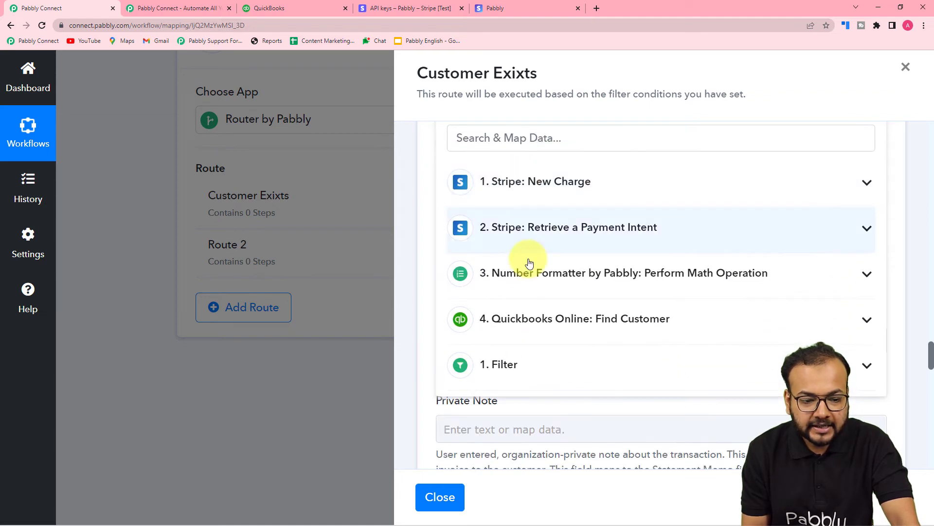
{"action": "left_click", "coordinate": [683, 274]}
{"action": "left_click", "coordinate": [552, 340]}
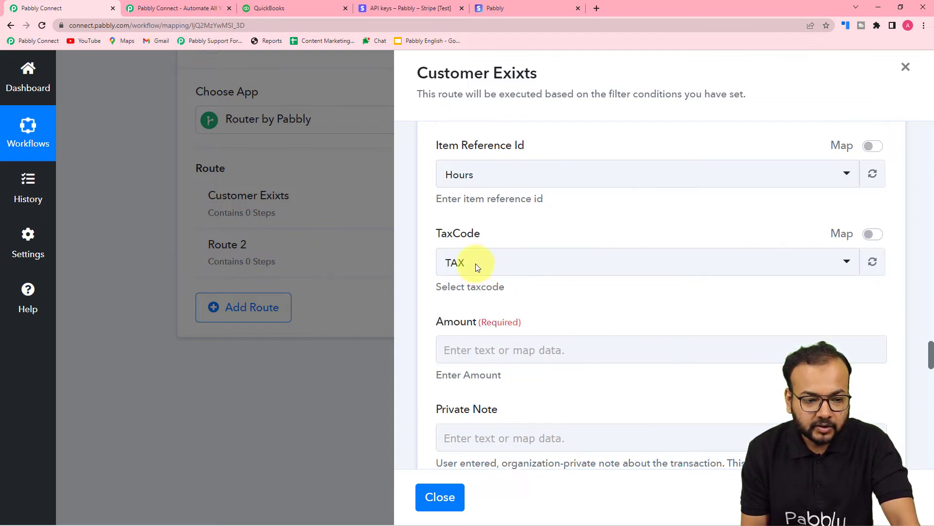
- Map the receipt's Amount to the result of the Number Formatter's Perform Math Operation step
{"action": "left_click", "coordinate": [419, 214]}
{"action": "scroll", "coordinate": [418, 214], "scroll_direction": "down", "scroll_amount": 3}
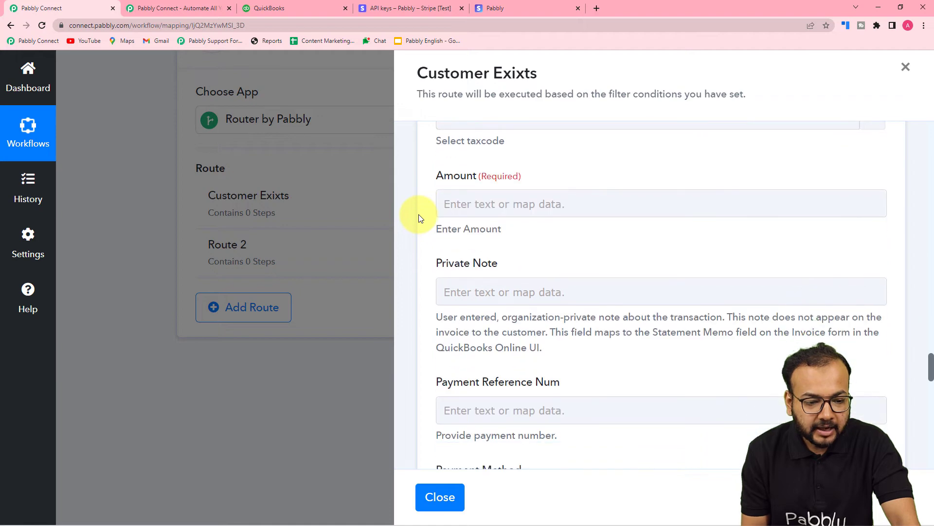
{"action": "scroll", "coordinate": [548, 150], "scroll_direction": "down", "scroll_amount": 2}
{"action": "scroll", "coordinate": [532, 172], "scroll_direction": "up", "scroll_amount": 2}
{"action": "left_click", "coordinate": [532, 202]}
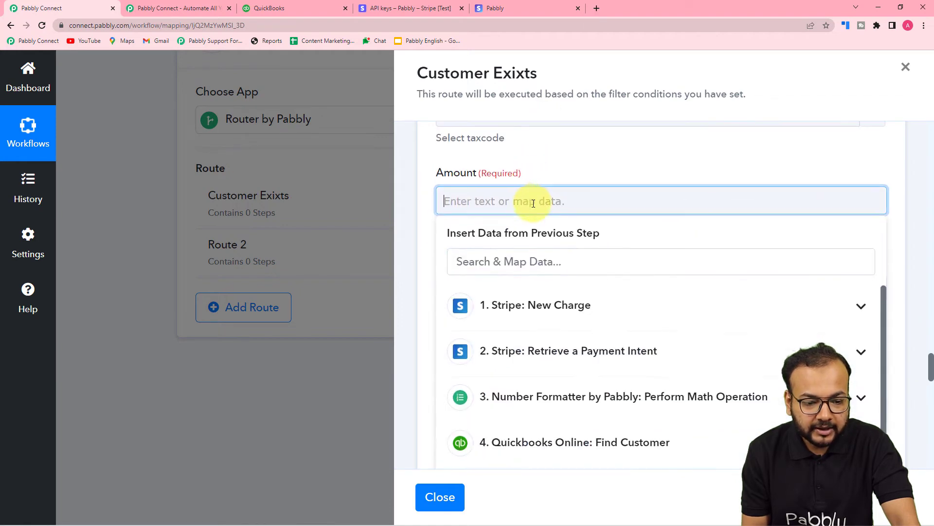
{"action": "scroll", "coordinate": [533, 204], "scroll_direction": "down", "scroll_amount": 3}
{"action": "left_click", "coordinate": [534, 203]}
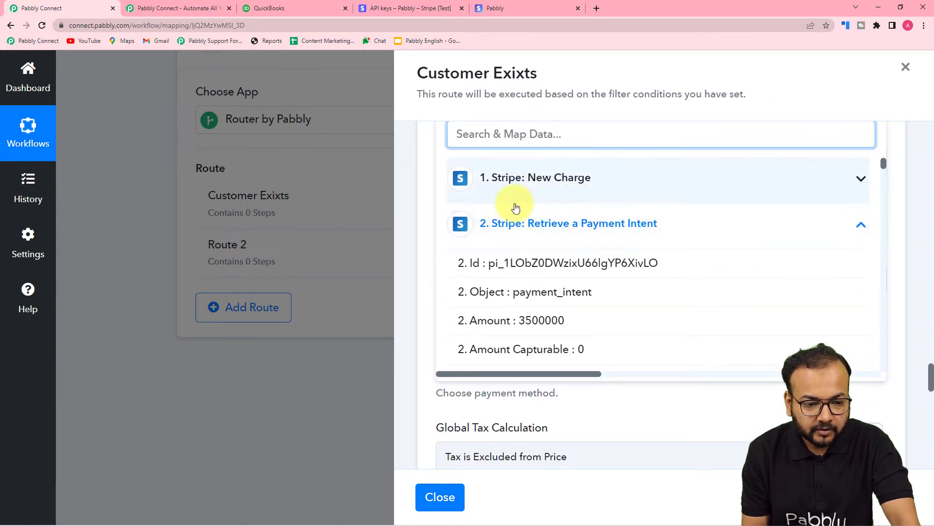
{"action": "left_click", "coordinate": [511, 224]}
{"action": "left_click", "coordinate": [529, 282]}
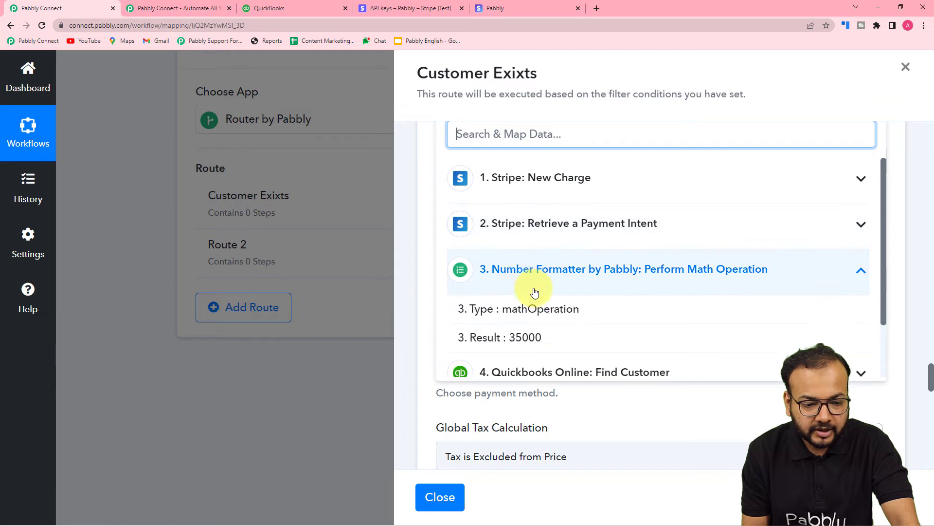
{"action": "left_click", "coordinate": [547, 334]}
{"action": "left_click", "coordinate": [429, 220]}
- Save the Create a Sales Receipt action with a test request and review the sales receipt fields in the response
{"action": "scroll", "coordinate": [428, 222], "scroll_direction": "down", "scroll_amount": 7}
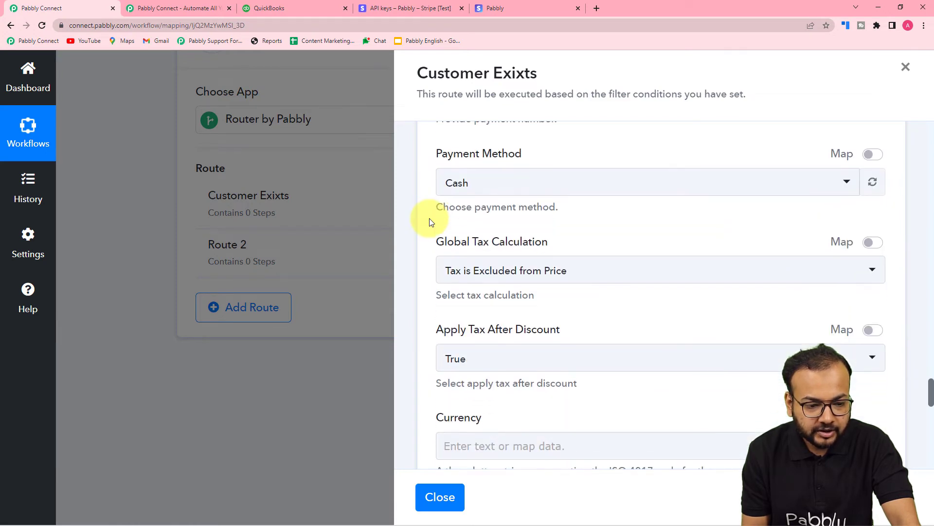
{"action": "scroll", "coordinate": [429, 222], "scroll_direction": "down", "scroll_amount": 8}
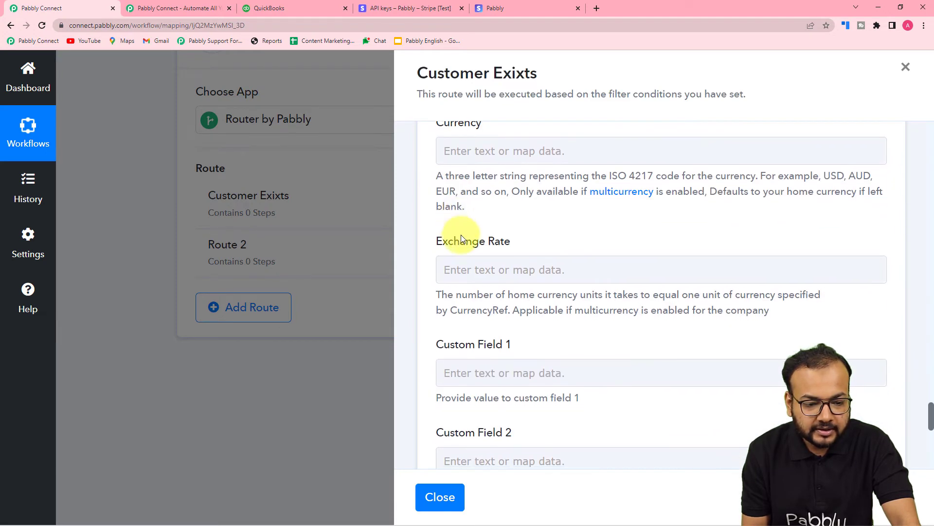
{"action": "scroll", "coordinate": [460, 235], "scroll_direction": "down", "scroll_amount": 3}
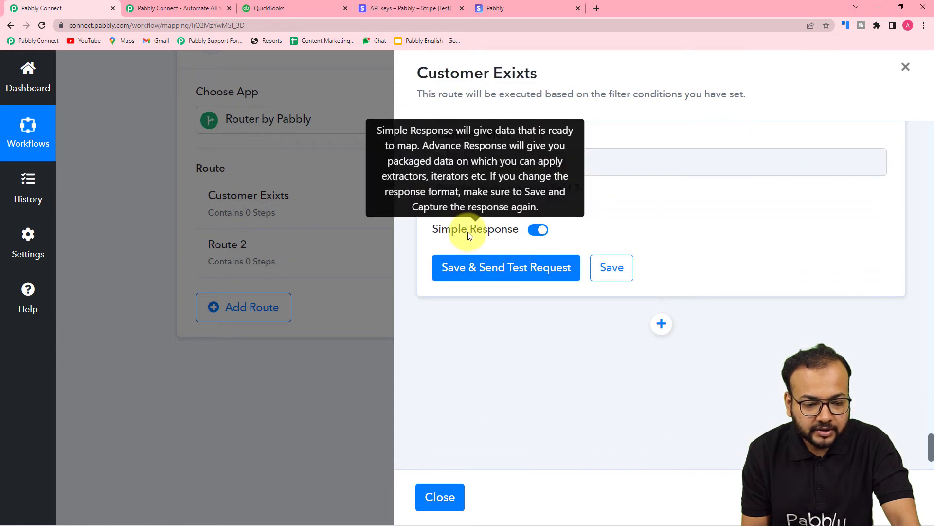
{"action": "left_click", "coordinate": [497, 278]}
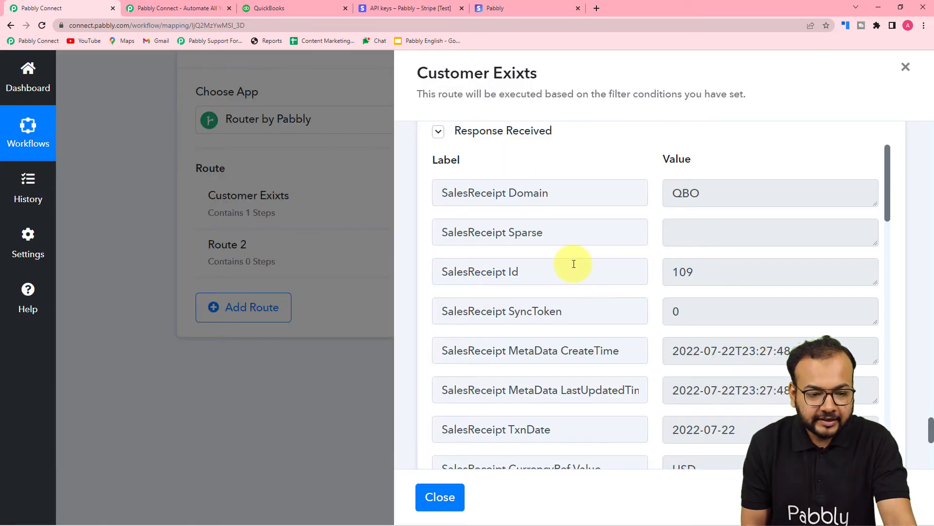
{"action": "scroll", "coordinate": [549, 264], "scroll_direction": "down", "scroll_amount": 1}
{"action": "scroll", "coordinate": [550, 265], "scroll_direction": "down", "scroll_amount": 7}
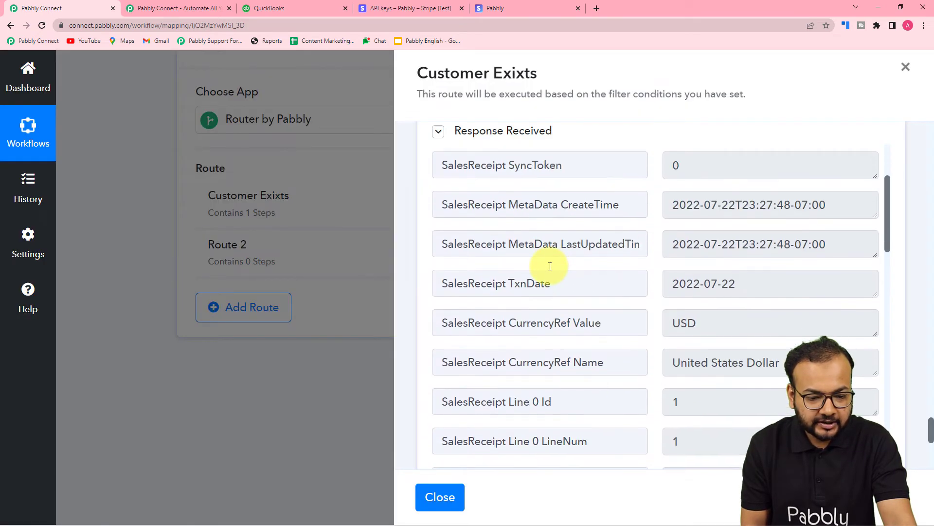
{"action": "scroll", "coordinate": [549, 265], "scroll_direction": "down", "scroll_amount": 2}
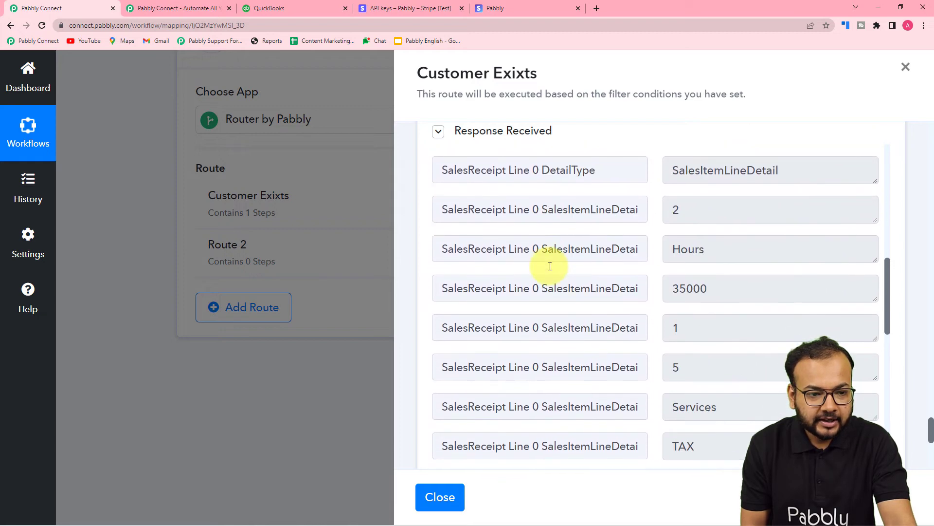
{"action": "scroll", "coordinate": [550, 266], "scroll_direction": "down", "scroll_amount": 2}
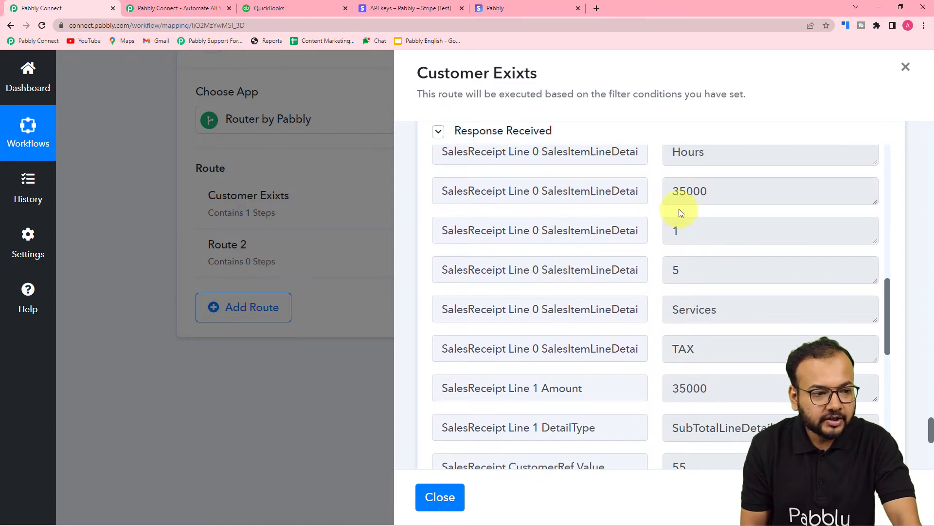
- Switch to QuickBooks and view the transaction list of the customer named in the test response
{"action": "left_click", "coordinate": [311, 7]}
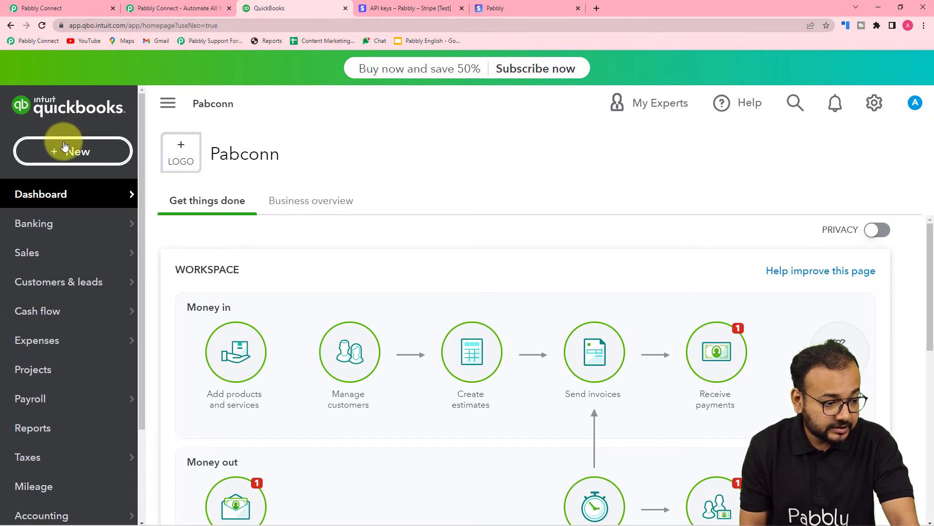
{"action": "left_click", "coordinate": [63, 281]}
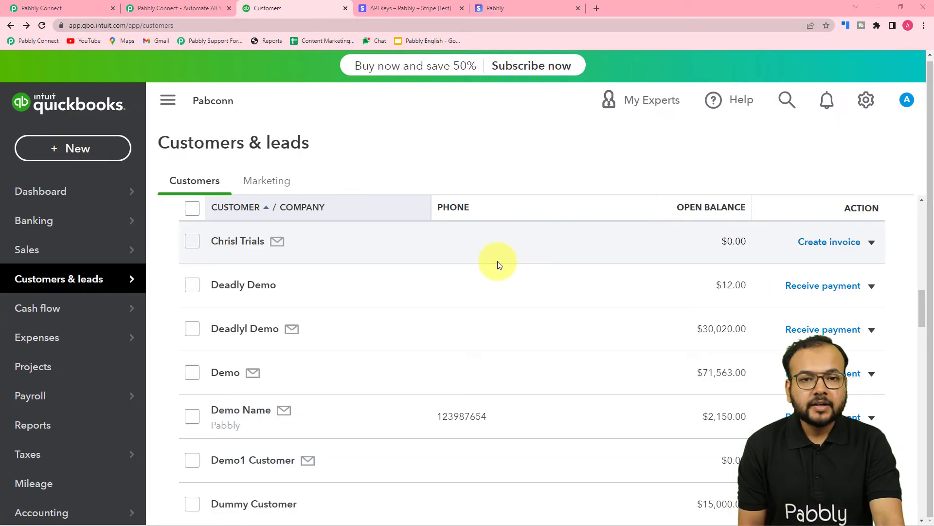
{"action": "mouse_move", "coordinate": [27, 278]}
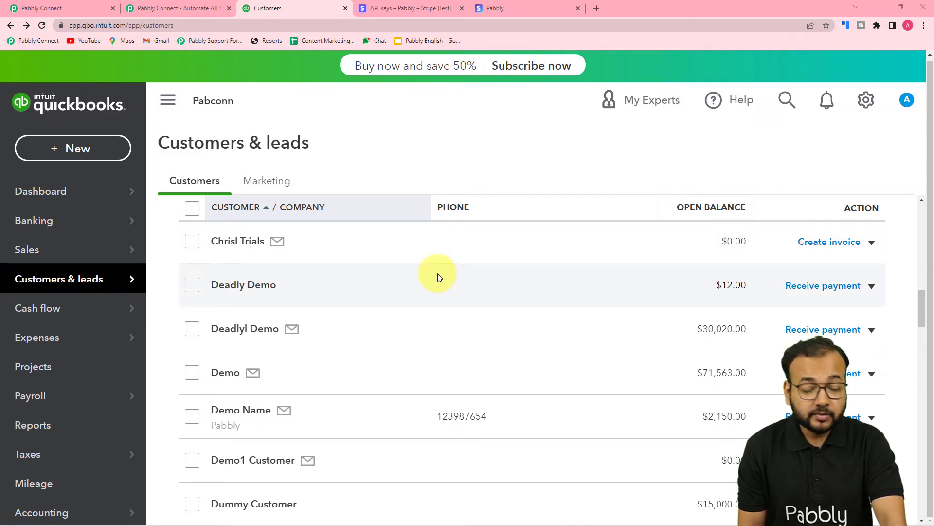
{"action": "scroll", "coordinate": [437, 275], "scroll_direction": "down", "scroll_amount": 3}
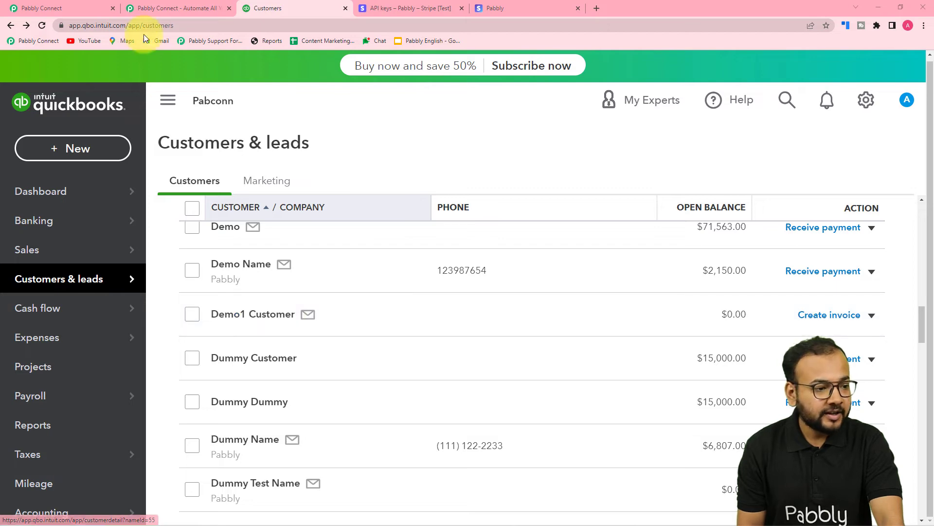
{"action": "left_click", "coordinate": [89, 9]}
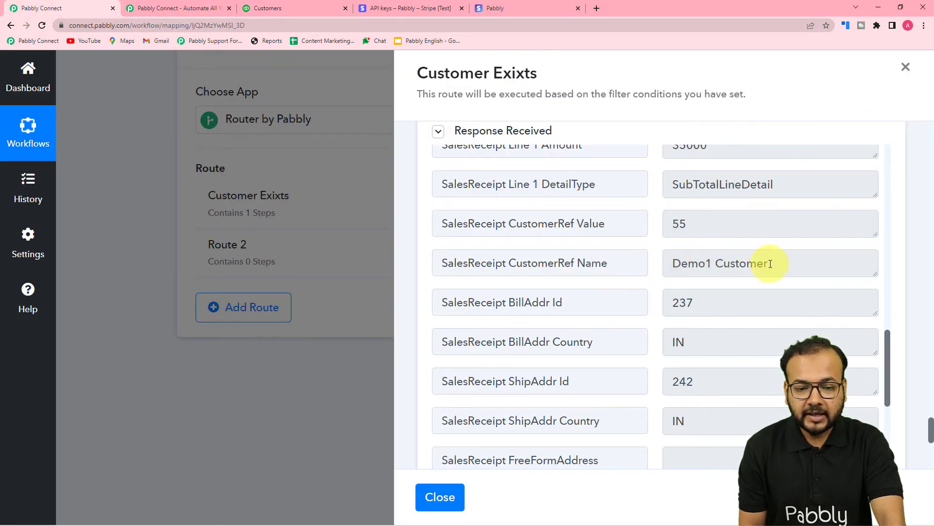
{"action": "left_click", "coordinate": [292, 9]}
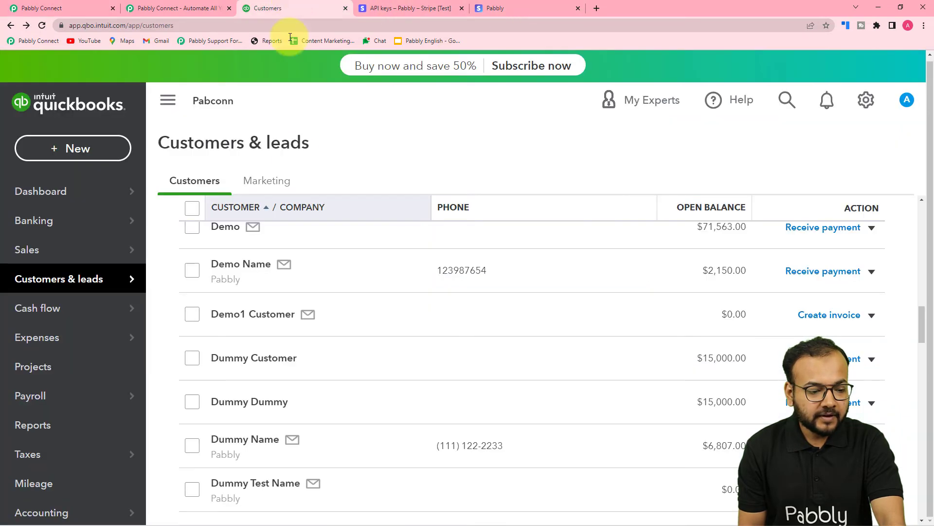
{"action": "left_click", "coordinate": [259, 320]}
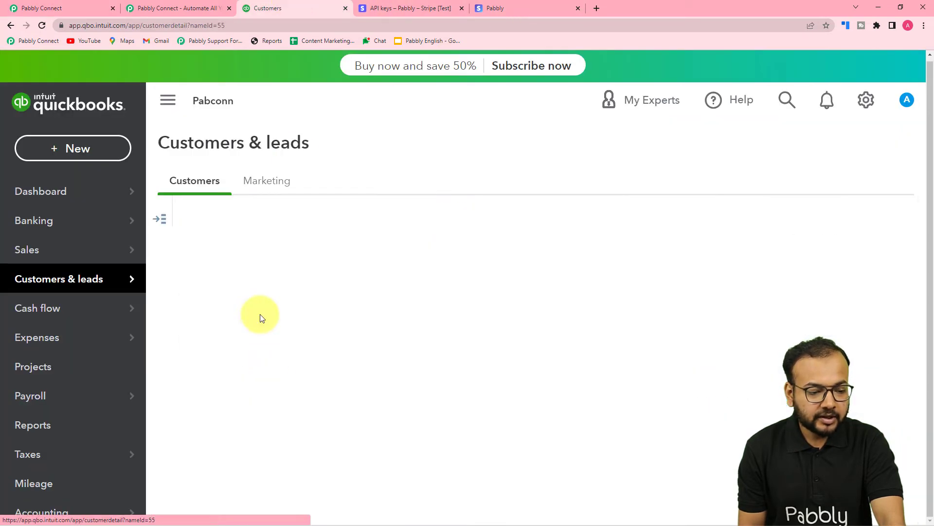
{"action": "scroll", "coordinate": [370, 288], "scroll_direction": "down", "scroll_amount": 2}
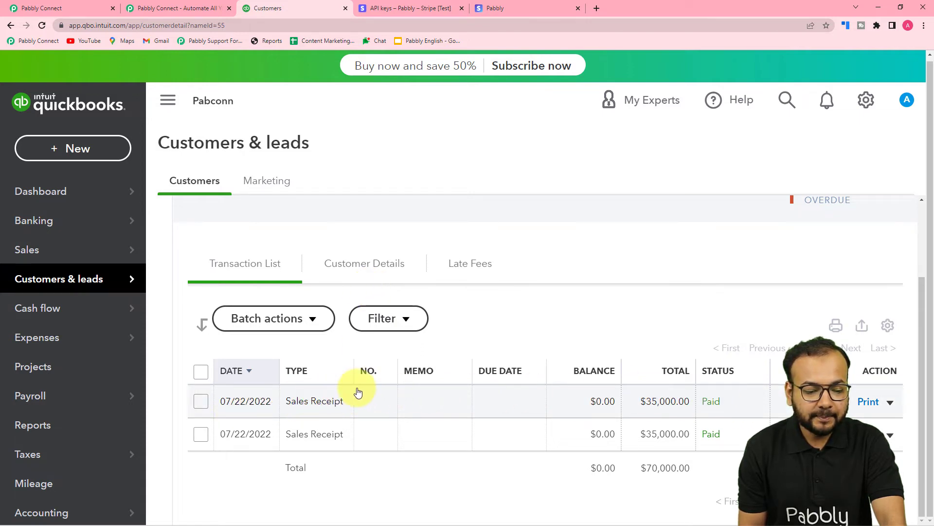
- Examine the customer's first listed sales receipt, including its email, line item and totals, and close it
{"action": "left_click", "coordinate": [306, 402]}
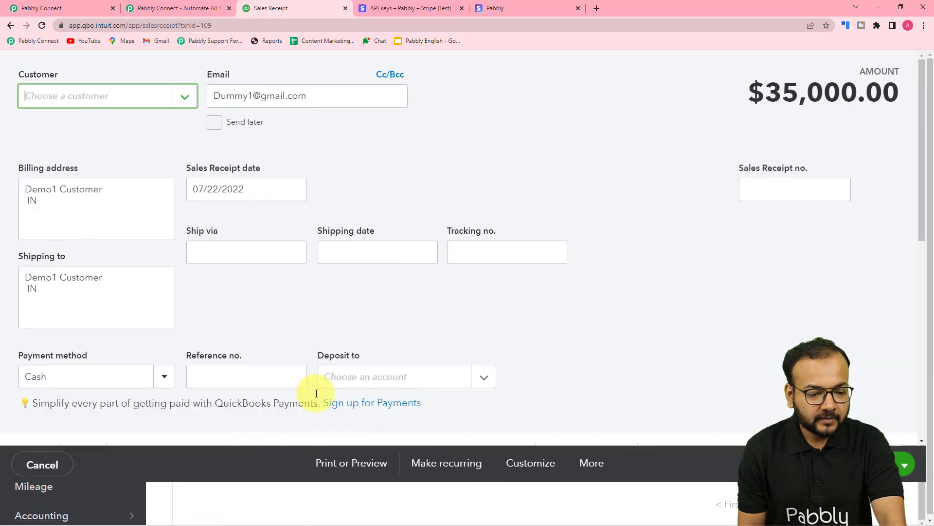
{"action": "scroll", "coordinate": [499, 257], "scroll_direction": "down", "scroll_amount": 6}
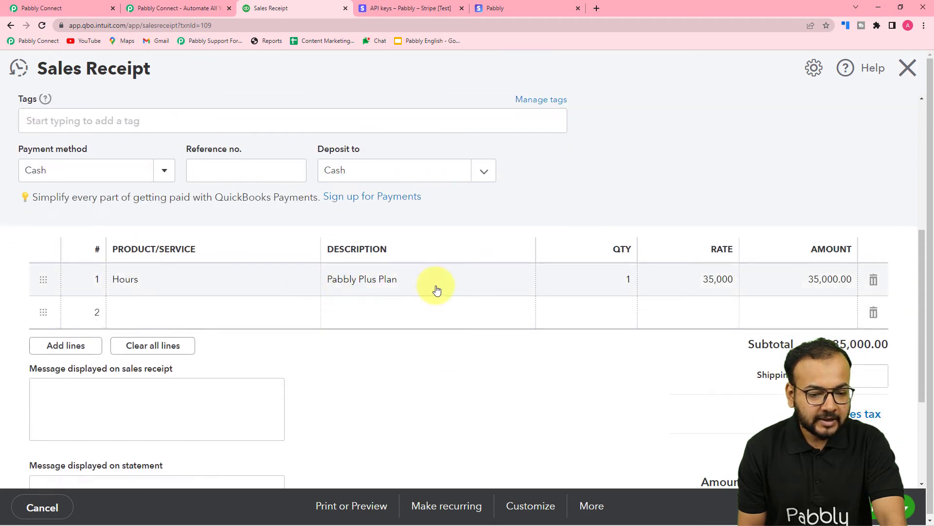
{"action": "scroll", "coordinate": [525, 344], "scroll_direction": "down", "scroll_amount": 4}
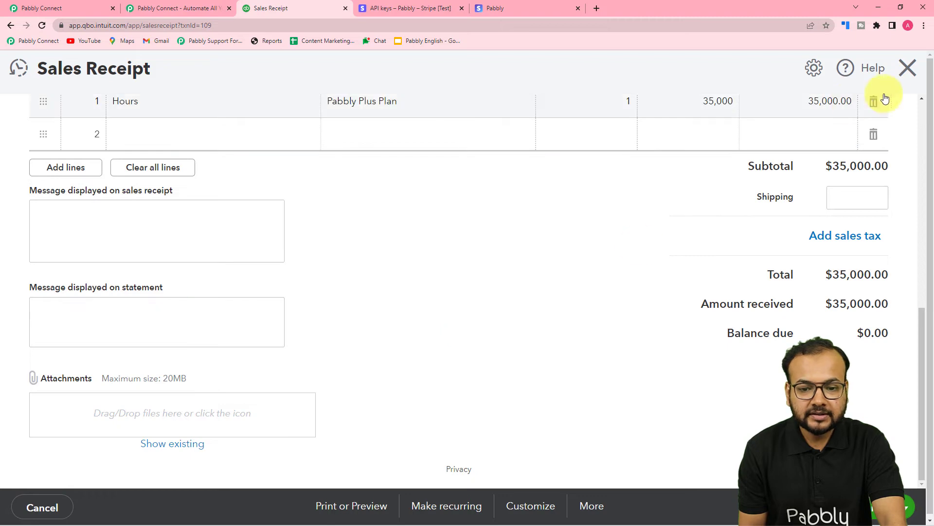
{"action": "left_click", "coordinate": [907, 68]}
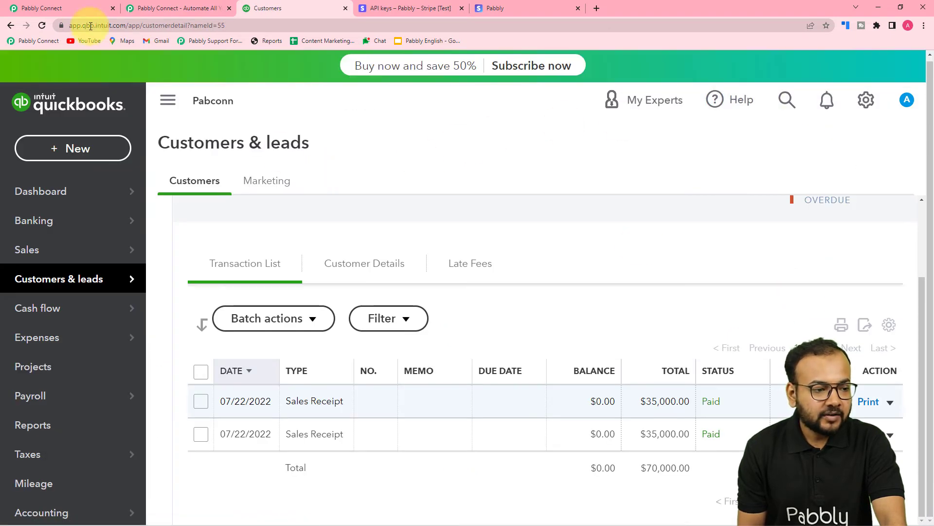
- Switch back to Pabbly Connect and clone the Customer Exixts route in the router
{"action": "left_click", "coordinate": [50, 5]}
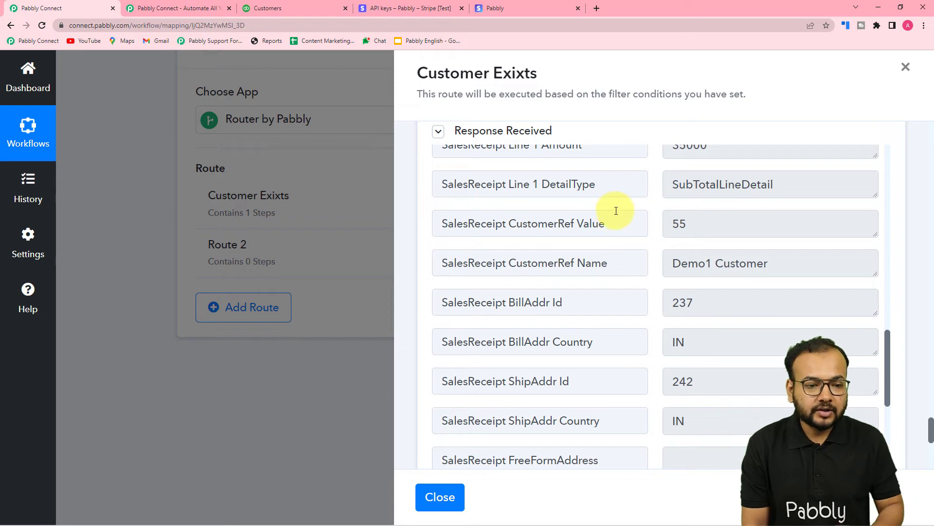
{"action": "left_click", "coordinate": [439, 497]}
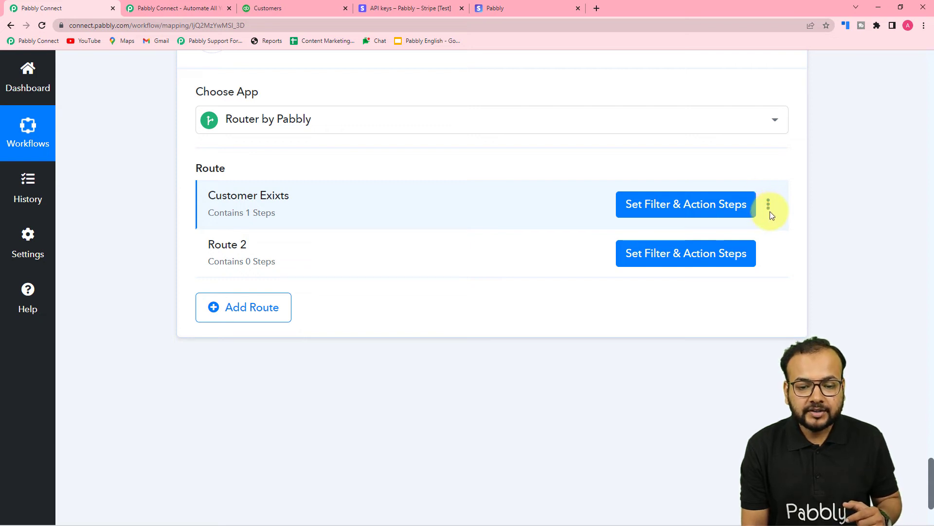
{"action": "left_click", "coordinate": [769, 207]}
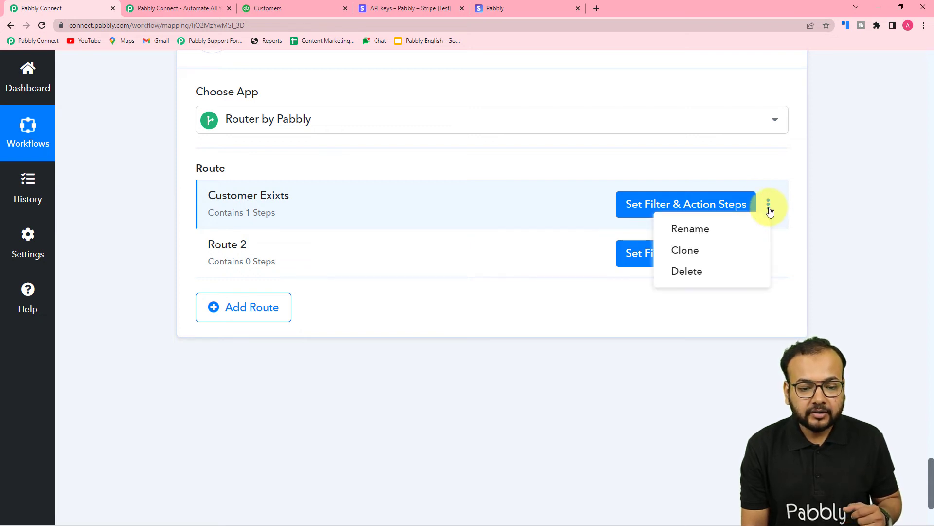
{"action": "left_click", "coordinate": [689, 253]}
{"action": "left_click", "coordinate": [404, 359]}
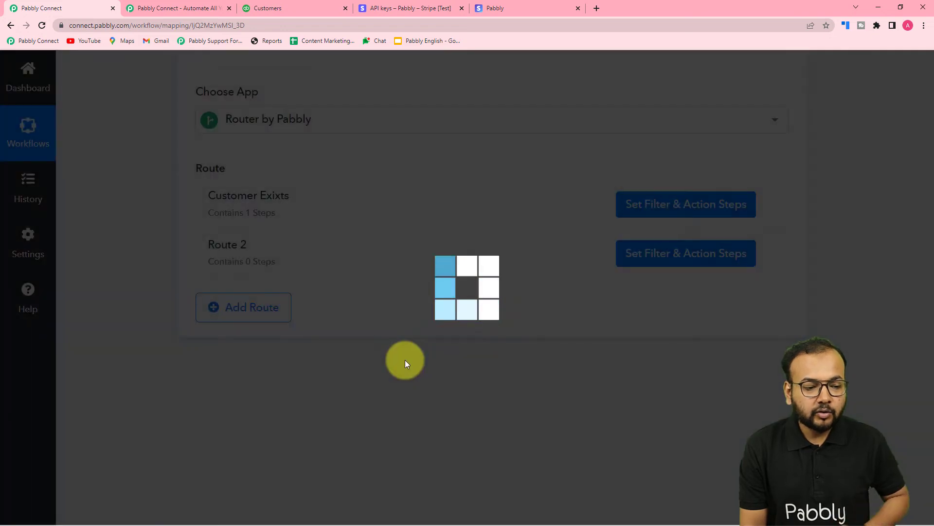
{"action": "left_click", "coordinate": [465, 355]}
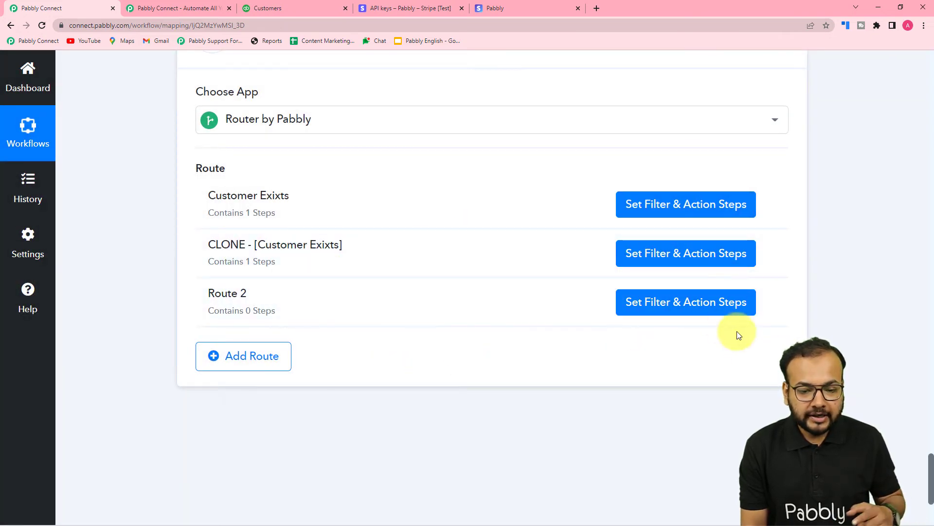
- Delete the empty Route 2 from the router
{"action": "mouse_move", "coordinate": [774, 308]}
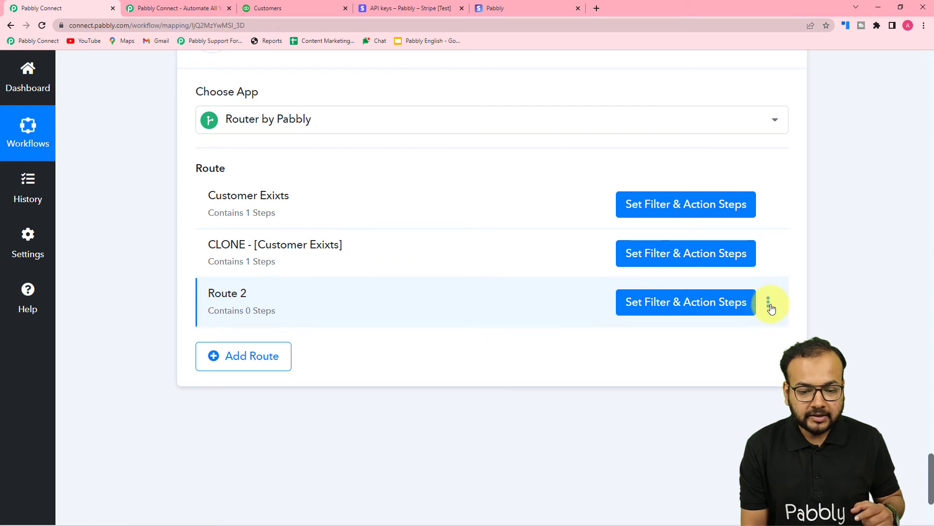
{"action": "left_click", "coordinate": [768, 303]}
{"action": "left_click", "coordinate": [681, 369]}
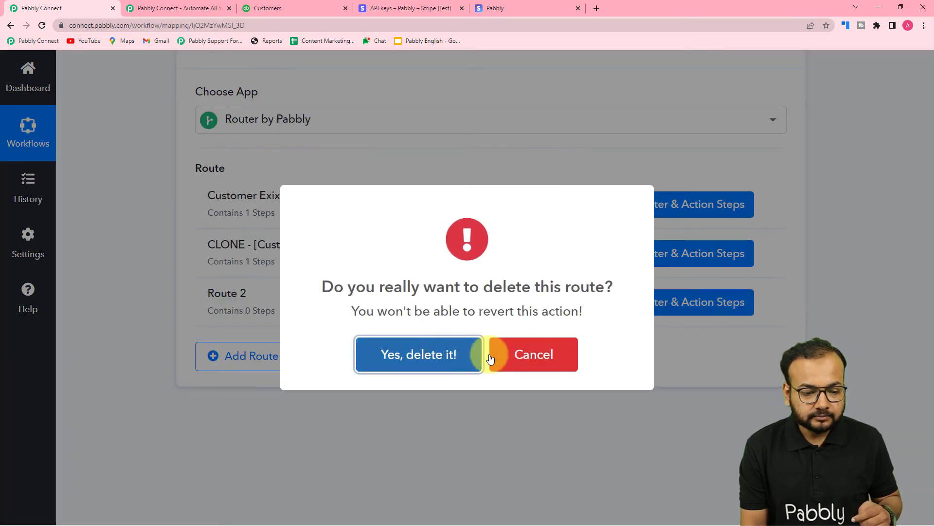
{"action": "left_click", "coordinate": [477, 354]}
{"action": "left_click", "coordinate": [819, 346]}
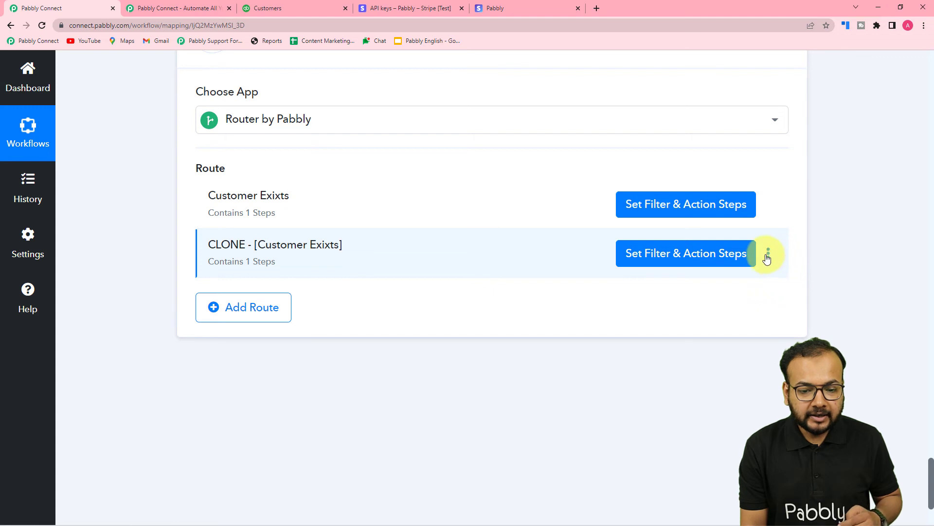
- Rename the cloned route as "Customer not Exist"
{"action": "left_click", "coordinate": [769, 258]}
{"action": "left_click", "coordinate": [688, 275]}
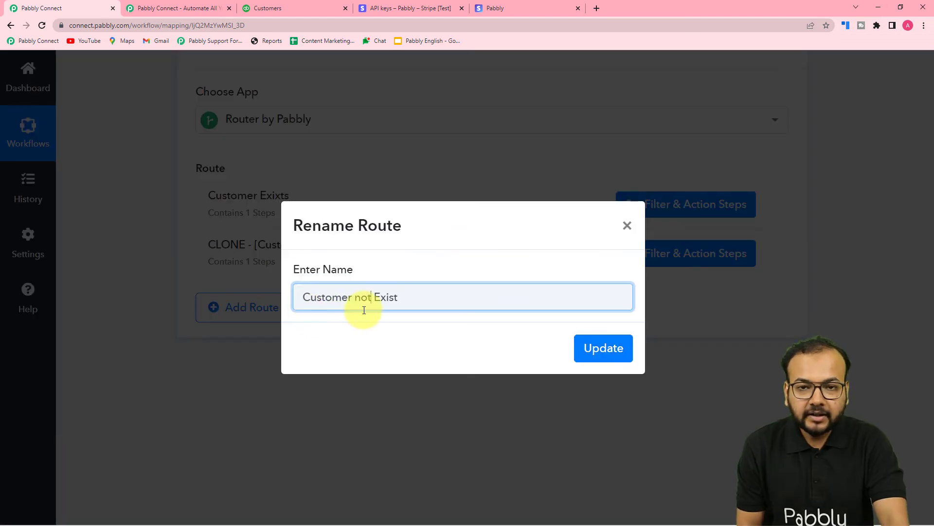
{"action": "left_click", "coordinate": [584, 347]}
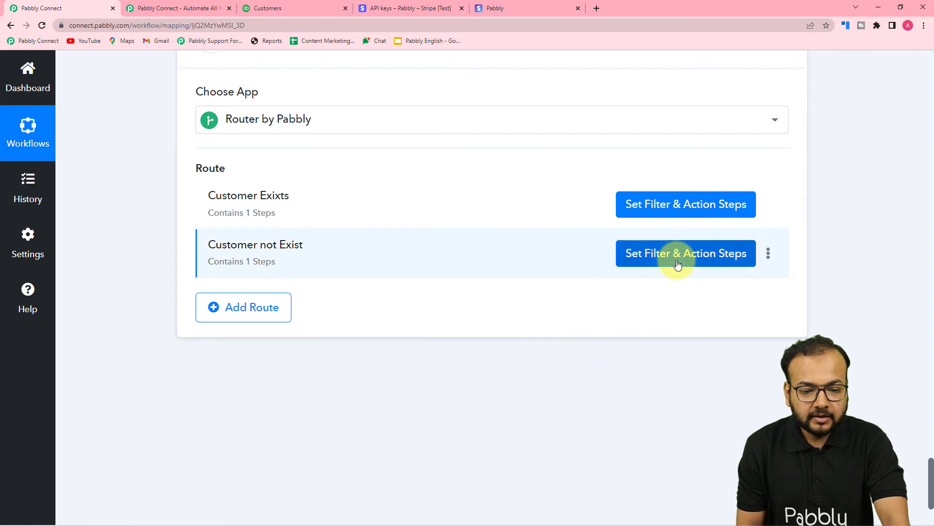
- In the Customer not Exist route, set the filter type to "Does not exist", then save and send a test request
{"action": "left_click", "coordinate": [644, 255]}
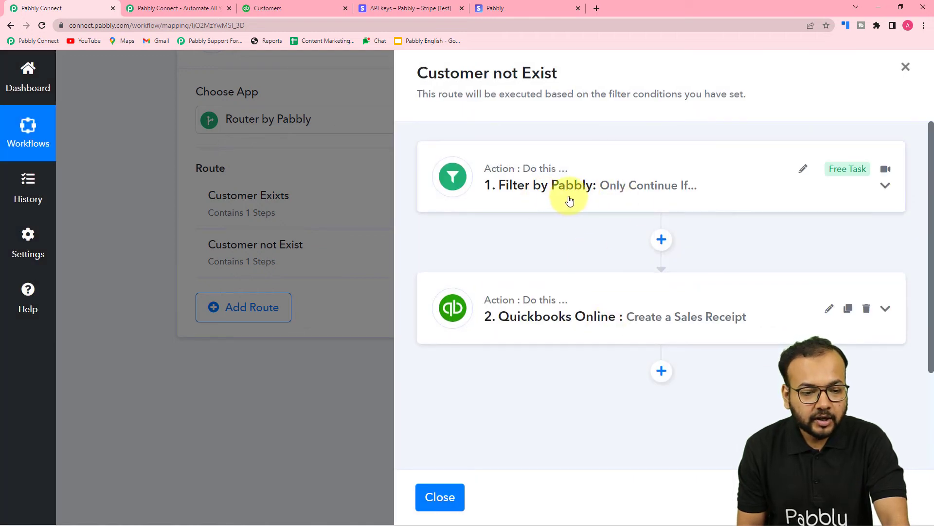
{"action": "left_click", "coordinate": [587, 203]}
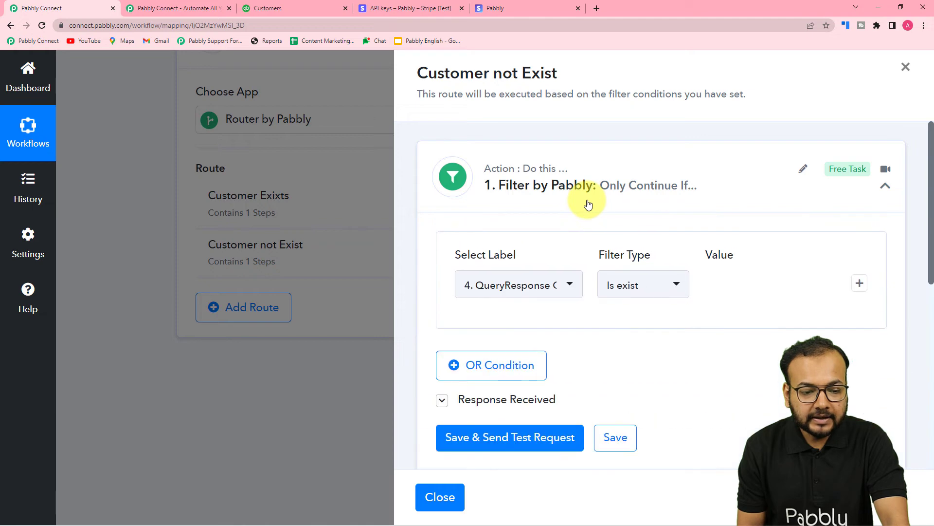
{"action": "scroll", "coordinate": [588, 203], "scroll_direction": "down", "scroll_amount": 2}
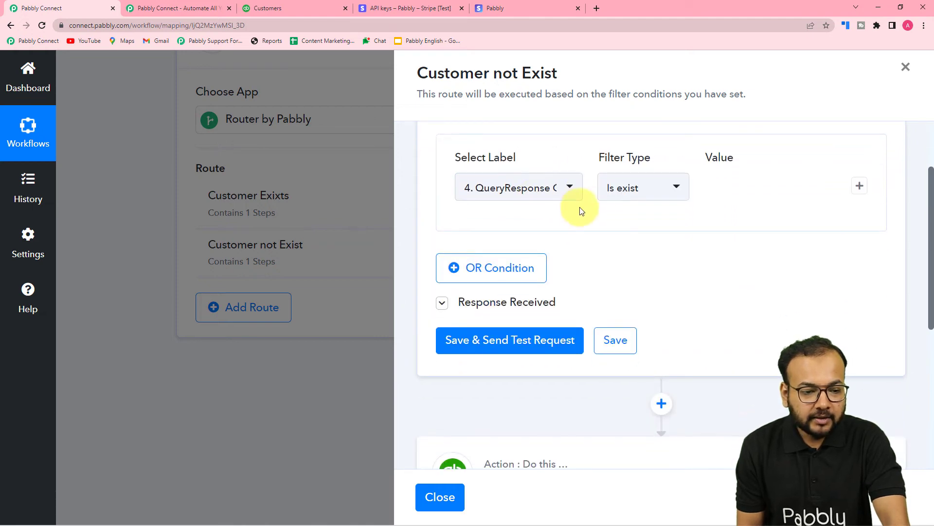
{"action": "scroll", "coordinate": [572, 214], "scroll_direction": "up", "scroll_amount": 1}
{"action": "scroll", "coordinate": [573, 220], "scroll_direction": "up", "scroll_amount": 3}
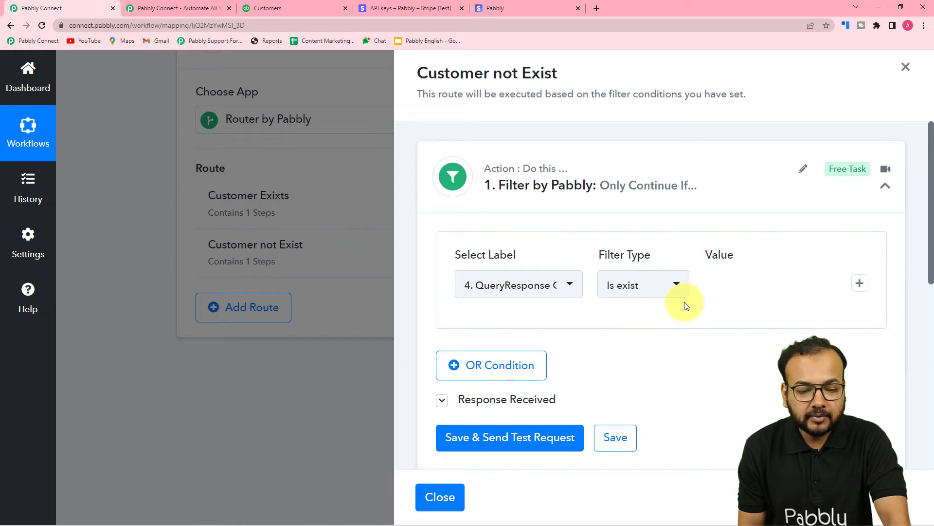
{"action": "left_click", "coordinate": [669, 293]}
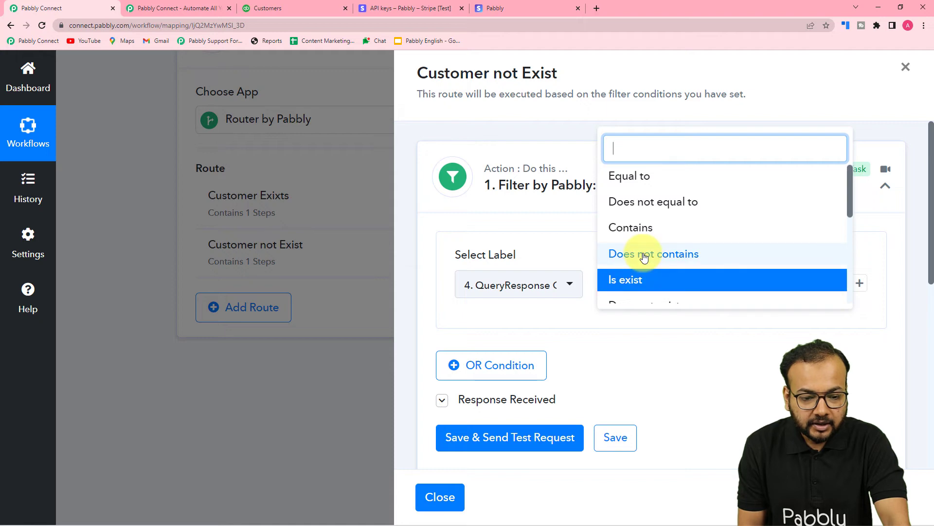
{"action": "scroll", "coordinate": [642, 258], "scroll_direction": "down", "scroll_amount": 1}
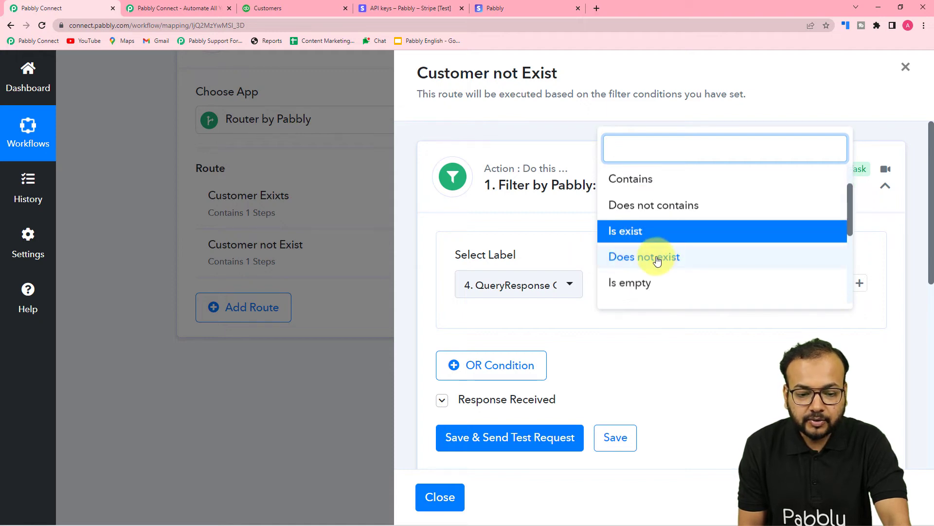
{"action": "left_click", "coordinate": [657, 258]}
{"action": "scroll", "coordinate": [559, 346], "scroll_direction": "down", "scroll_amount": 3}
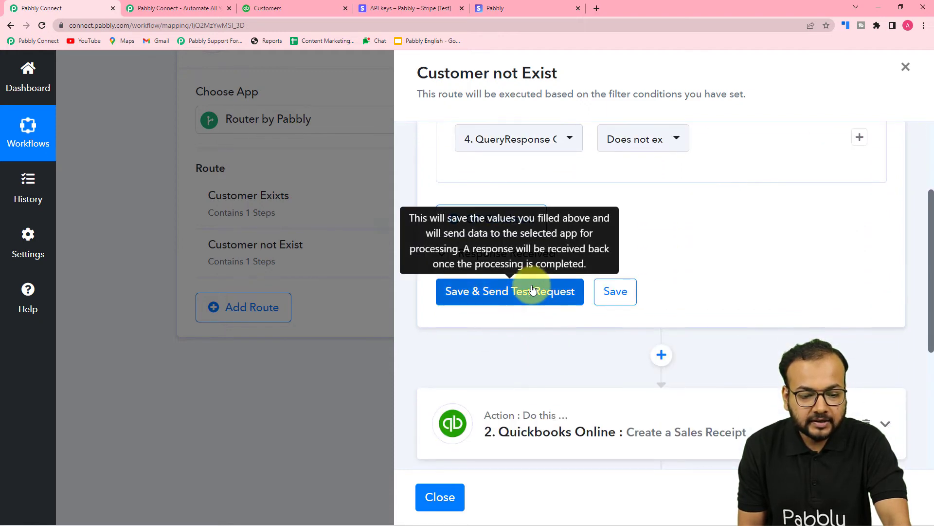
{"action": "left_click", "coordinate": [533, 290]}
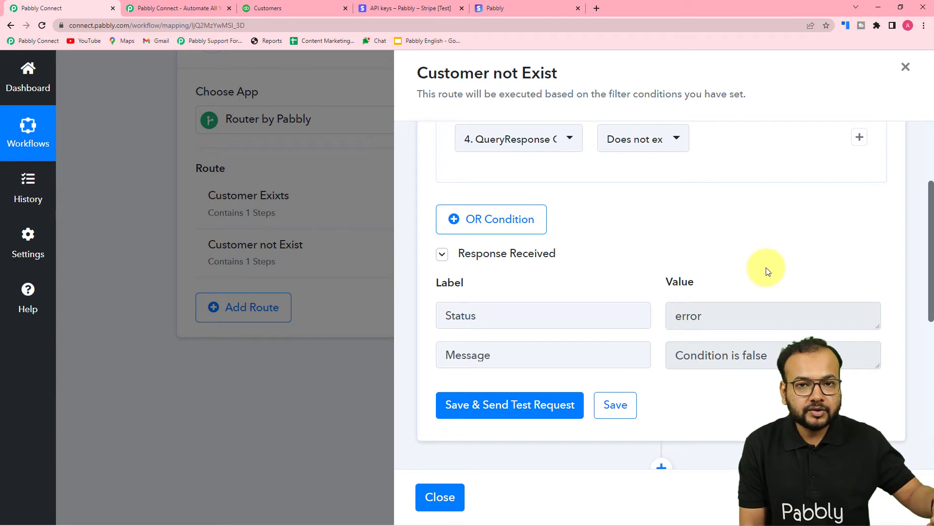
- Add a Quickbooks Online action between the filter and the Create a Sales Receipt step
{"action": "scroll", "coordinate": [766, 270], "scroll_direction": "down", "scroll_amount": 1}
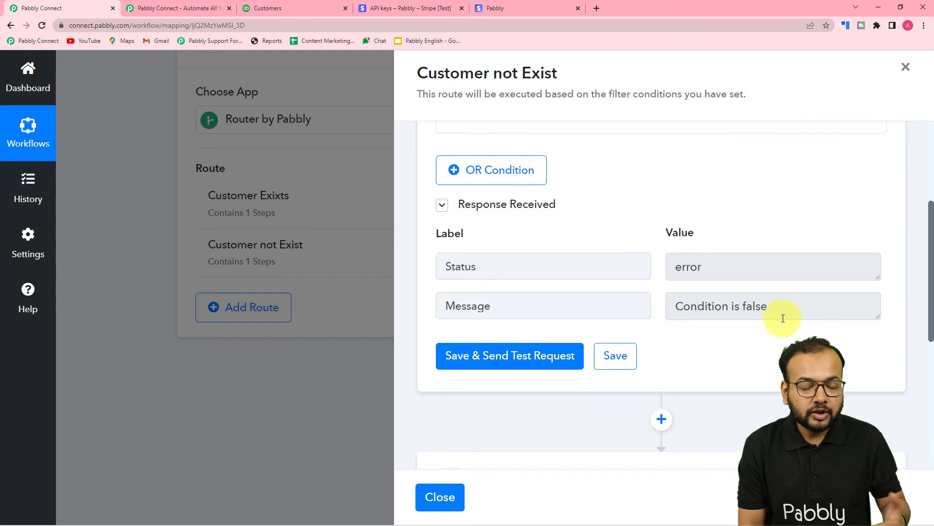
{"action": "scroll", "coordinate": [774, 324], "scroll_direction": "down", "scroll_amount": 2}
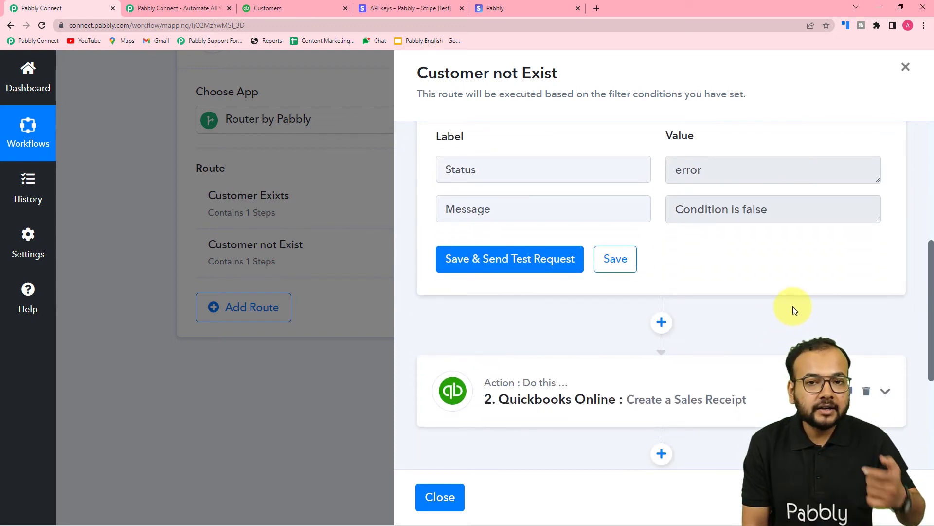
{"action": "left_click", "coordinate": [660, 324]}
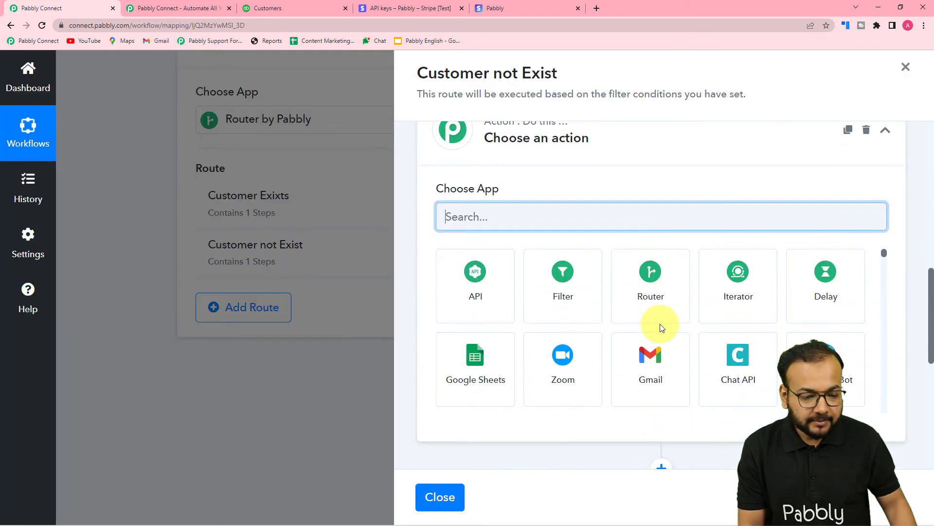
{"action": "type", "text": "q"}
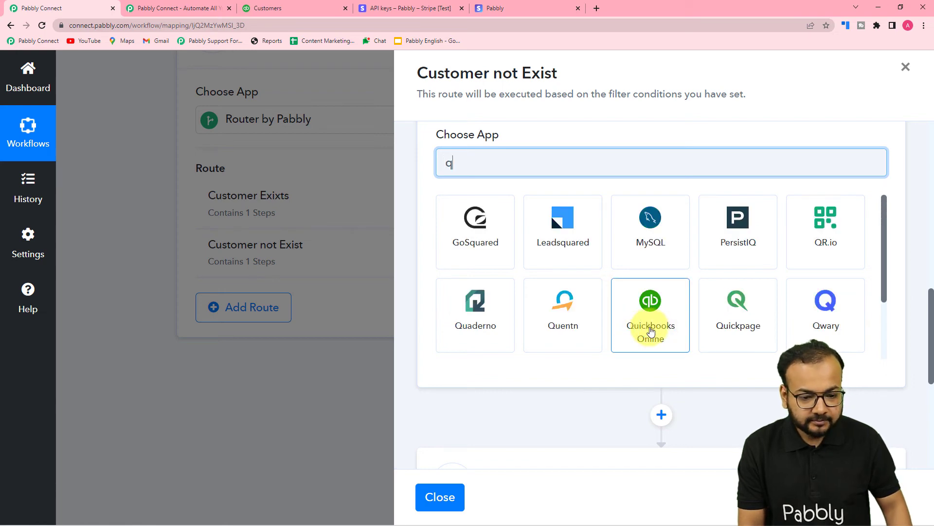
{"action": "left_click", "coordinate": [660, 323]}
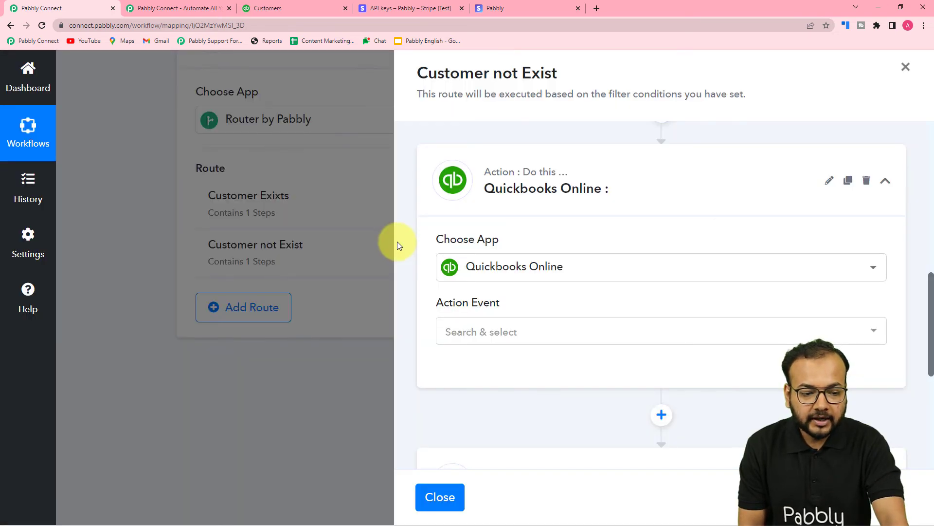
- Set the new action's event to Create a Customer and connect it with the existing connection Quickbooks Online #17
{"action": "scroll", "coordinate": [517, 255], "scroll_direction": "down", "scroll_amount": 3}
{"action": "left_click", "coordinate": [498, 202]}
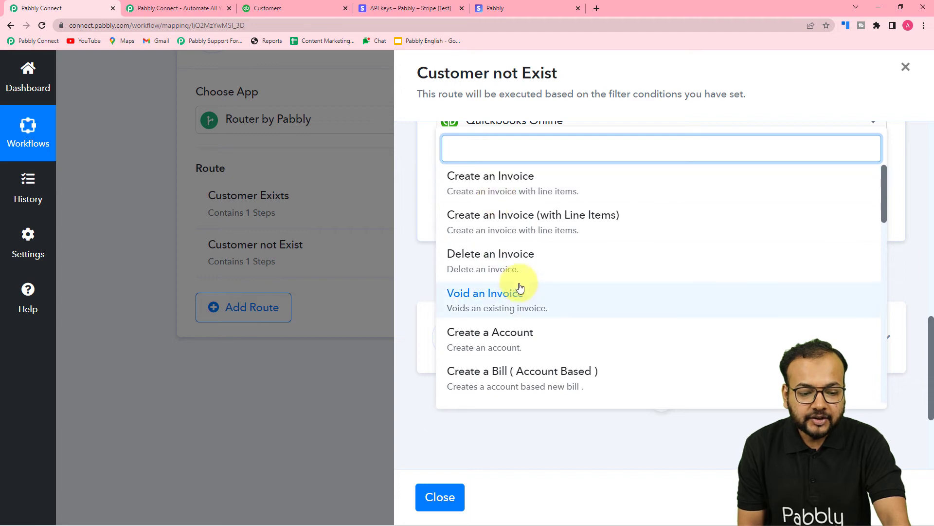
{"action": "scroll", "coordinate": [511, 248], "scroll_direction": "down", "scroll_amount": 2}
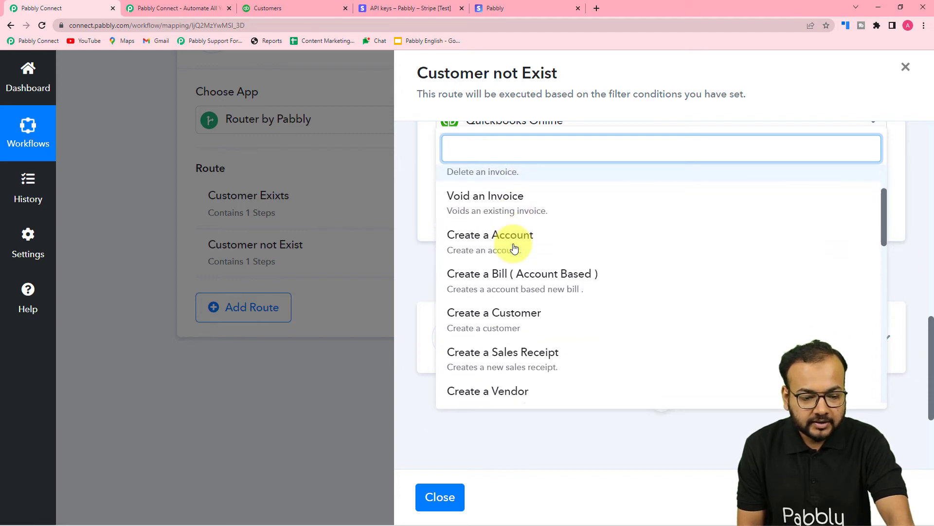
{"action": "left_click", "coordinate": [484, 324]}
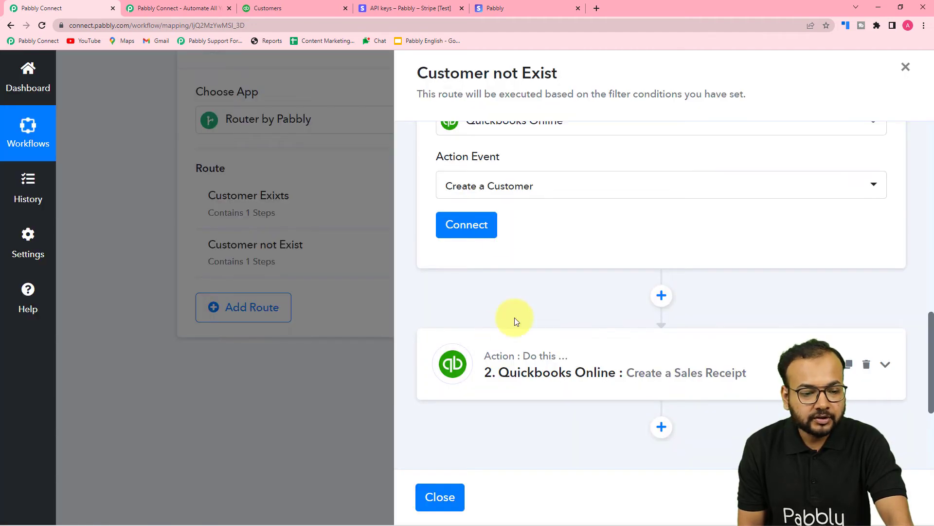
{"action": "left_click", "coordinate": [474, 222]}
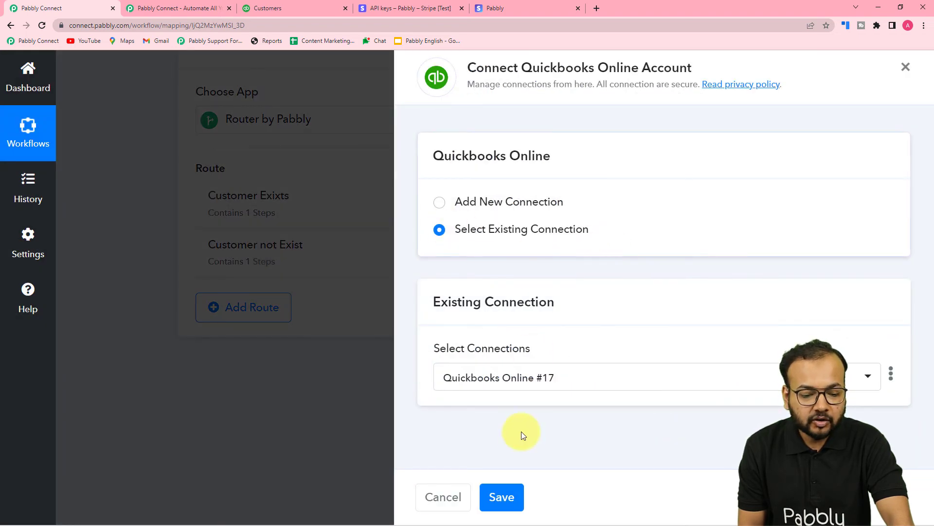
{"action": "left_click", "coordinate": [501, 496]}
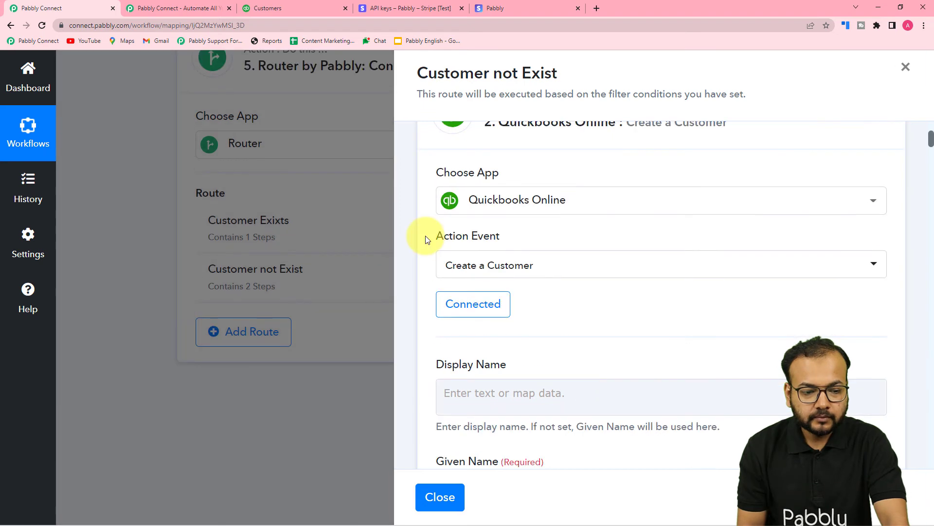
- Examine the Create a Customer action's mapping fields, from the name fields through email address, website and GST details
{"action": "scroll", "coordinate": [427, 239], "scroll_direction": "down", "scroll_amount": 2}
{"action": "scroll", "coordinate": [427, 239], "scroll_direction": "down", "scroll_amount": 2}
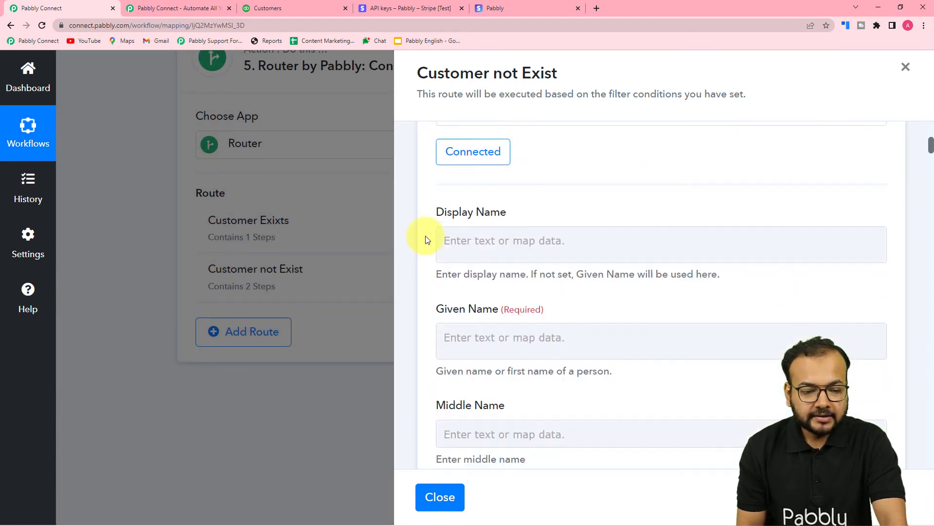
{"action": "scroll", "coordinate": [559, 268], "scroll_direction": "down", "scroll_amount": 3}
{"action": "scroll", "coordinate": [599, 279], "scroll_direction": "down", "scroll_amount": 10}
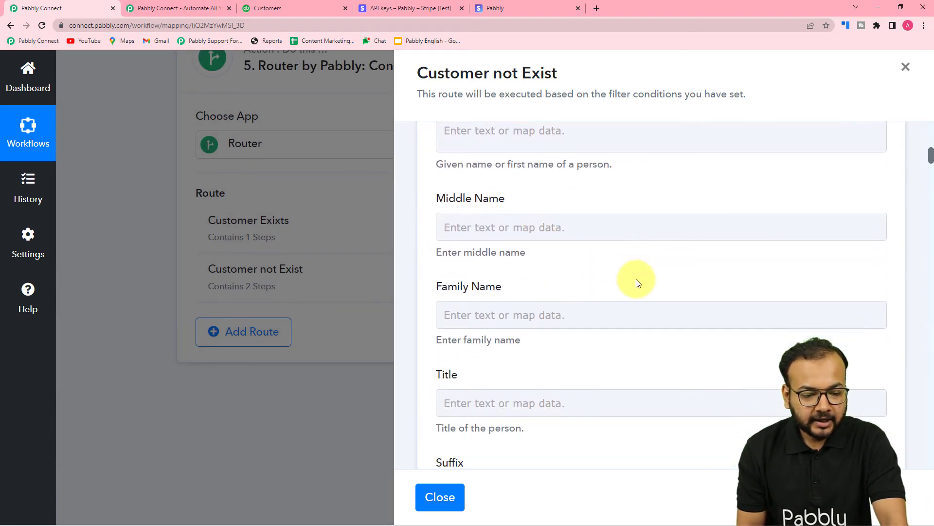
{"action": "scroll", "coordinate": [638, 283], "scroll_direction": "down", "scroll_amount": 5}
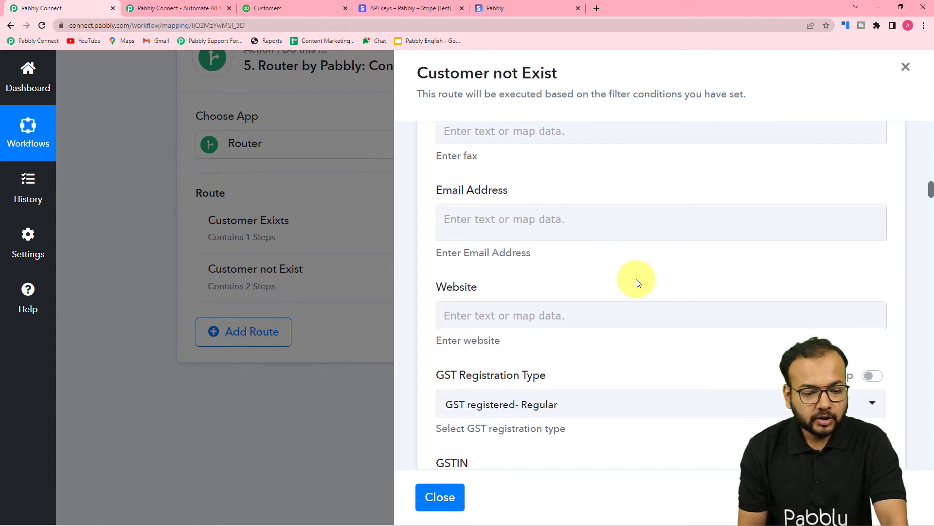
{"action": "scroll", "coordinate": [635, 279], "scroll_direction": "down", "scroll_amount": 2}
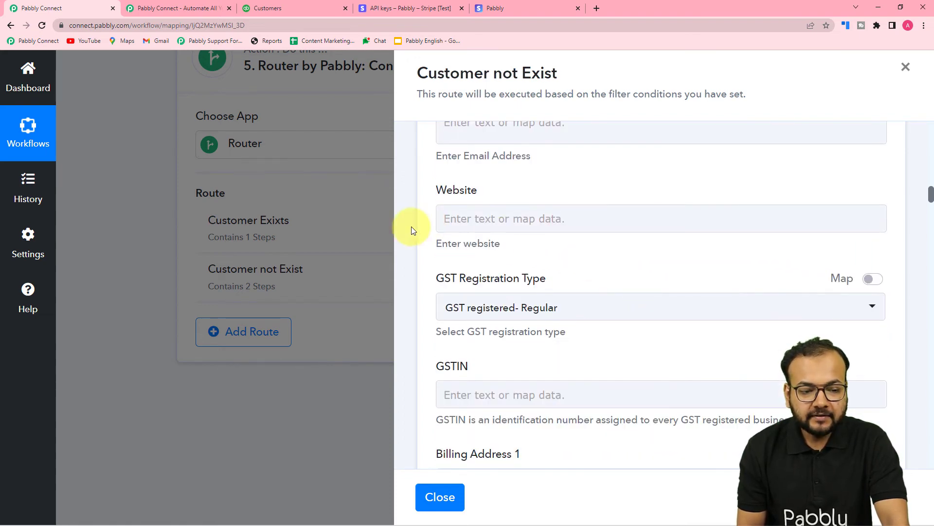
{"action": "scroll", "coordinate": [411, 227], "scroll_direction": "up", "scroll_amount": 10}
{"action": "scroll", "coordinate": [411, 226], "scroll_direction": "up", "scroll_amount": 10}
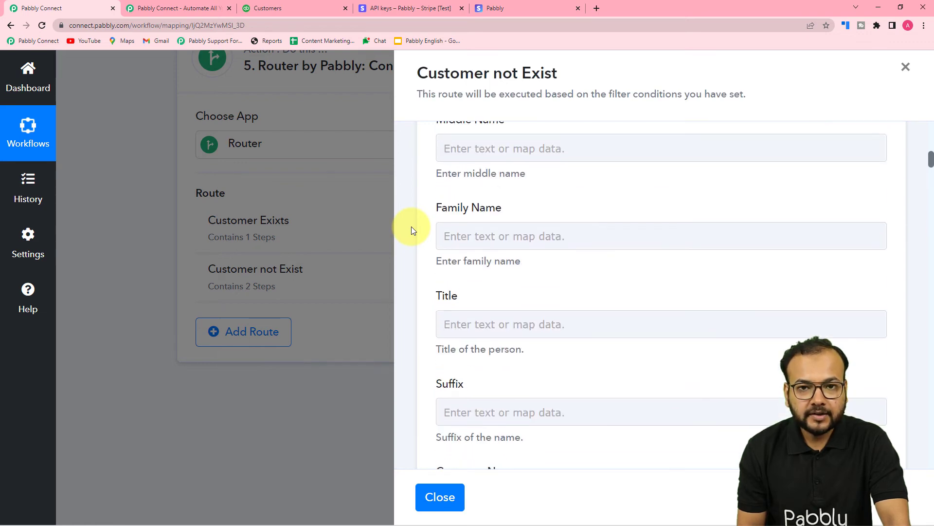
{"action": "scroll", "coordinate": [411, 226], "scroll_direction": "up", "scroll_amount": 3}
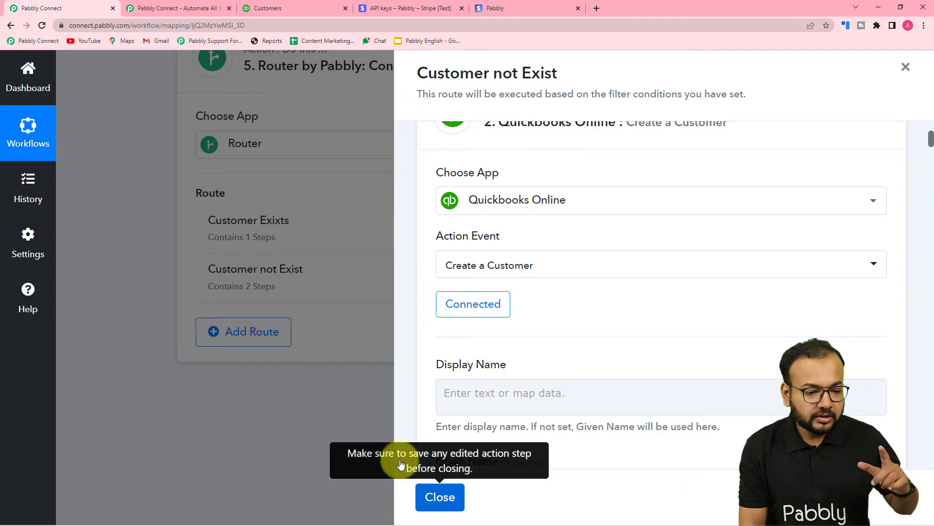
- Close the route and start recapturing the webhook response of the Stripe New Charge trigger
{"action": "left_click", "coordinate": [433, 498]}
{"action": "scroll", "coordinate": [348, 322], "scroll_direction": "up", "scroll_amount": 15}
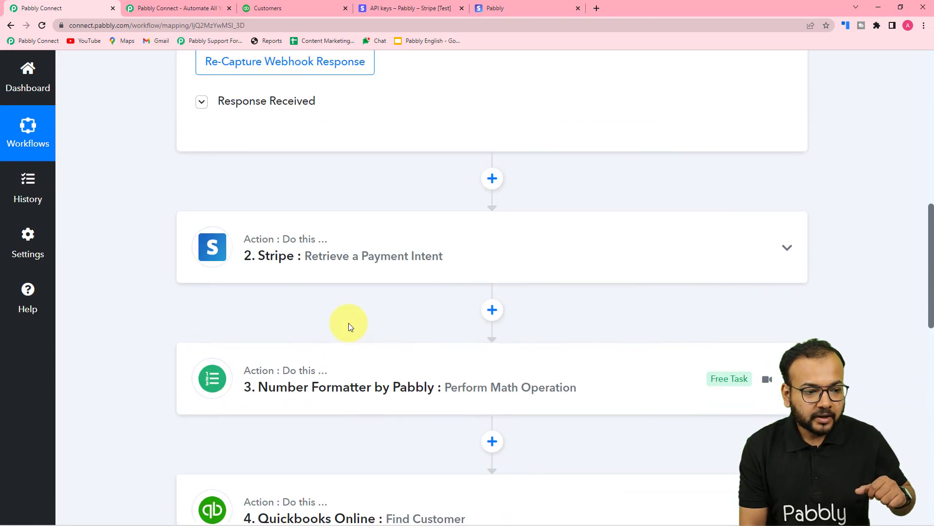
{"action": "scroll", "coordinate": [348, 322], "scroll_direction": "up", "scroll_amount": 5}
{"action": "scroll", "coordinate": [334, 384], "scroll_direction": "down", "scroll_amount": 6}
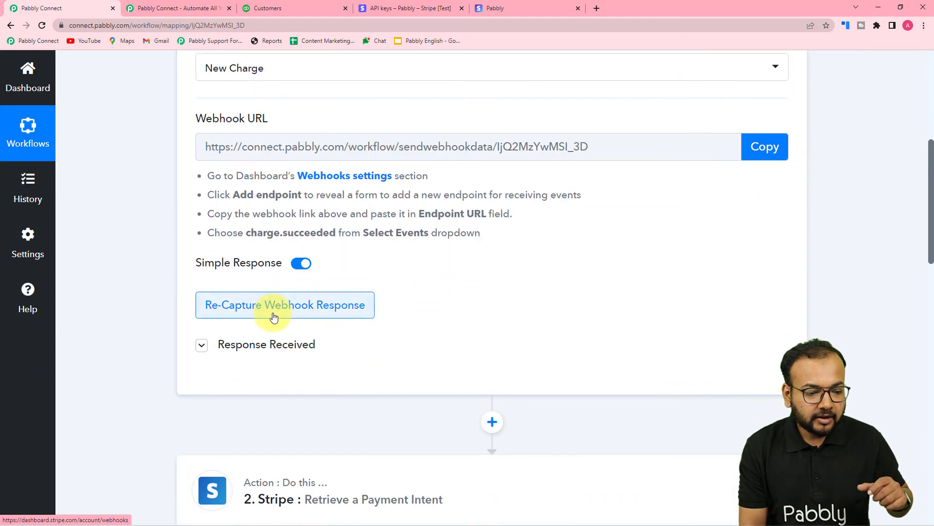
{"action": "left_click", "coordinate": [267, 317]}
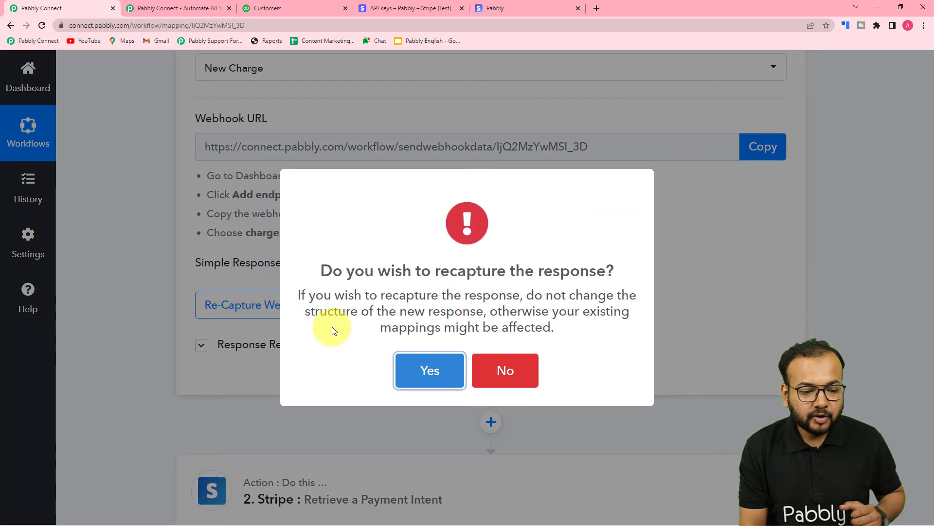
{"action": "left_click", "coordinate": [419, 379]}
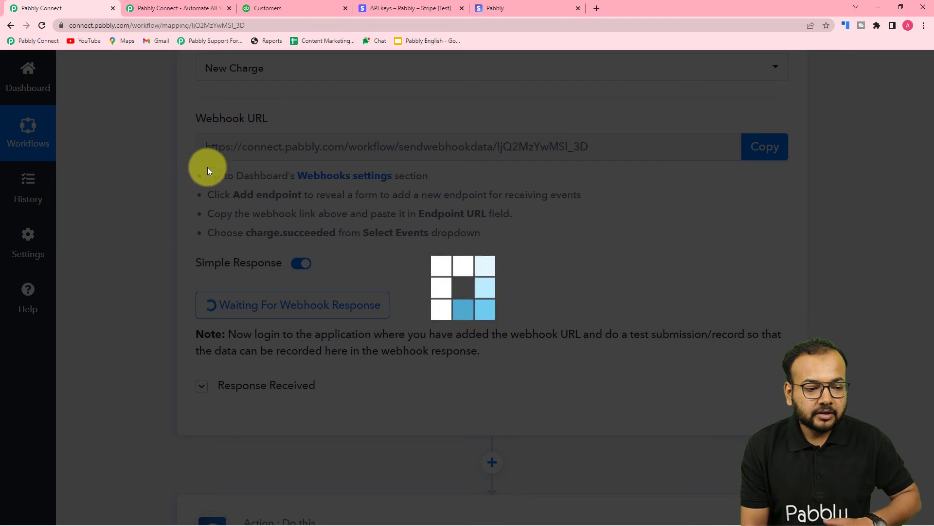
- Switch to the Stripe checkout page, submit the new dummy customer's Pabbly Plus Plan subscription, and return to Pabbly Connect
{"action": "left_click", "coordinate": [262, 11]}
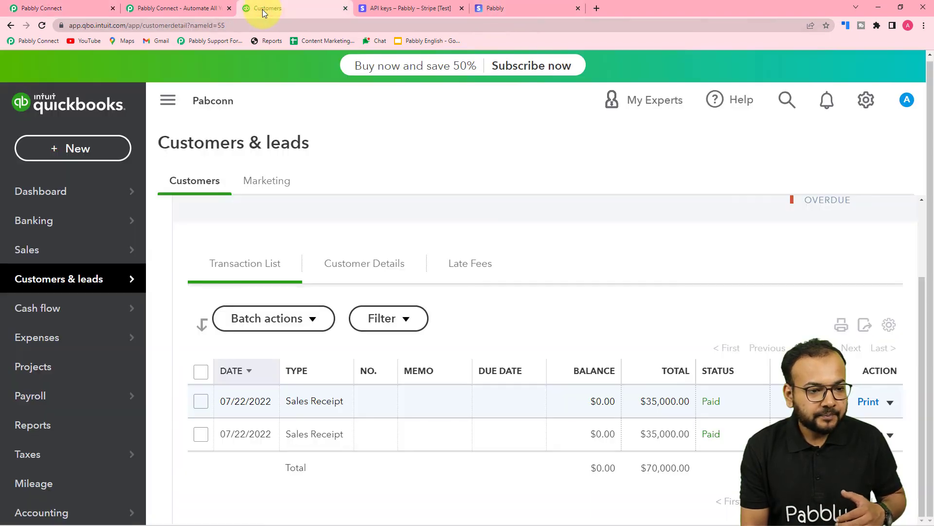
{"action": "left_click", "coordinate": [511, 1]}
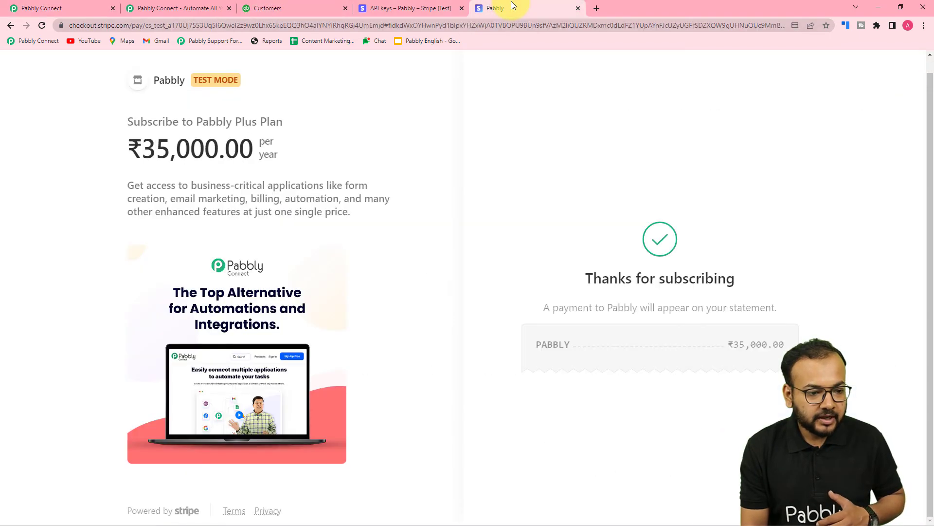
{"action": "left_click", "coordinate": [397, 10]}
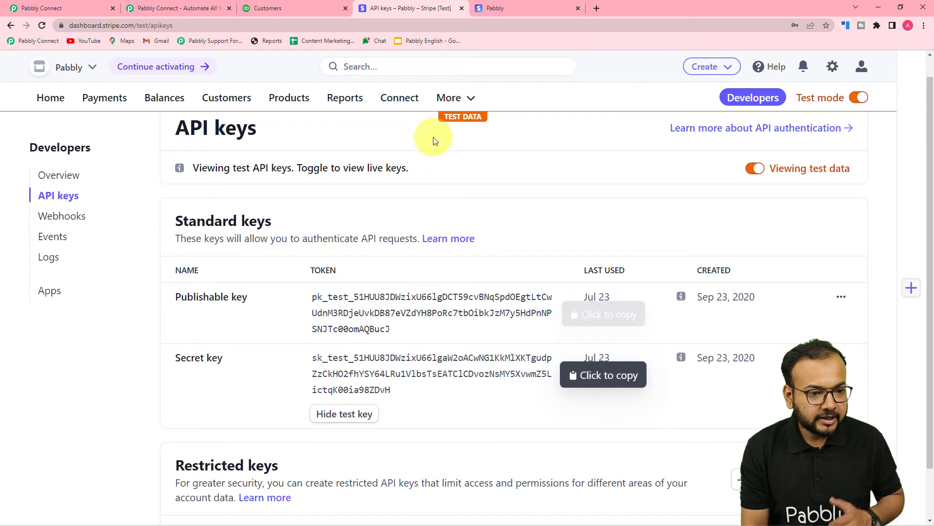
{"action": "left_click", "coordinate": [521, 8]}
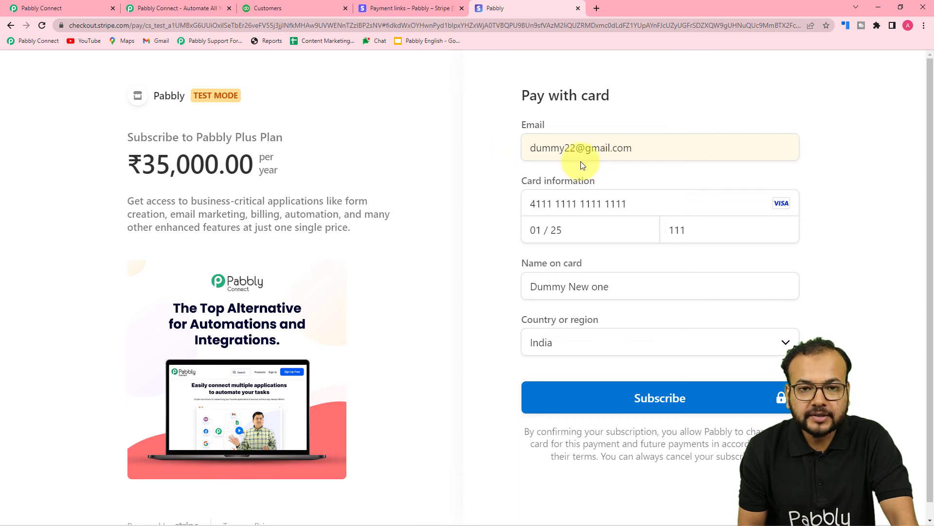
{"action": "scroll", "coordinate": [477, 214], "scroll_direction": "down", "scroll_amount": 1}
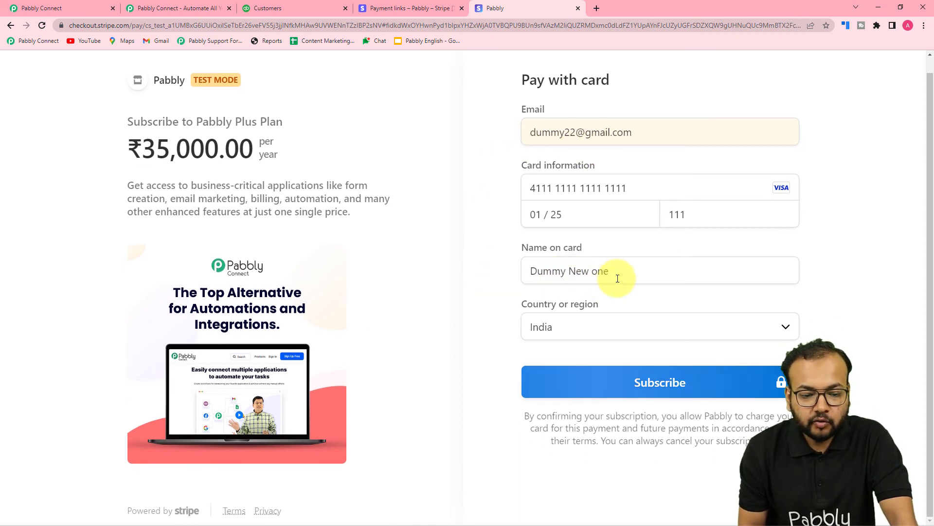
{"action": "left_click", "coordinate": [614, 393]}
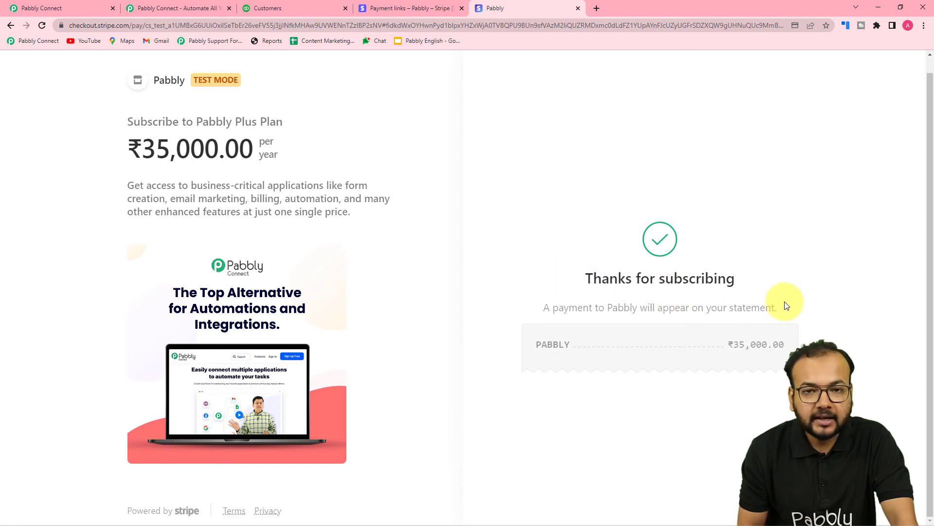
{"action": "left_click", "coordinate": [83, 4]}
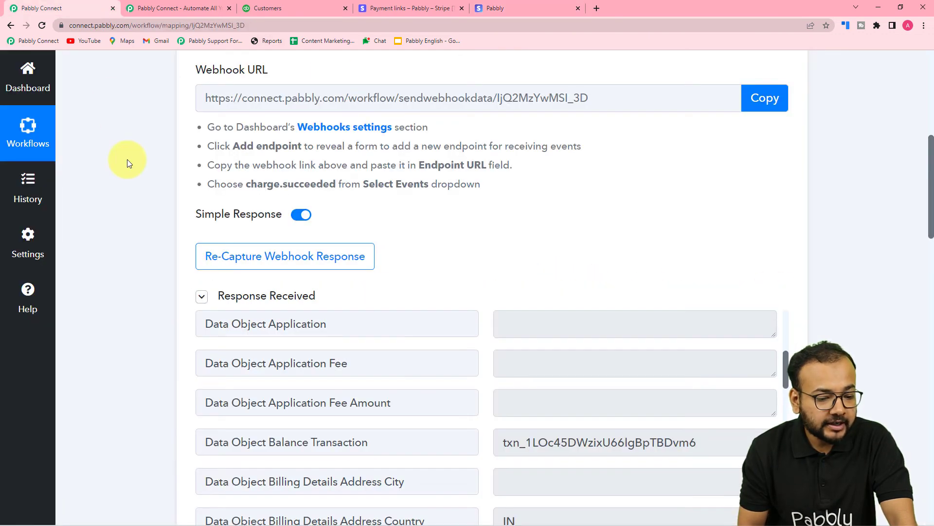
- Examine the recaptured Stripe New Charge response, from the charge amounts to the customer's billing email and name
{"action": "scroll", "coordinate": [132, 213], "scroll_direction": "down", "scroll_amount": 3}
{"action": "scroll", "coordinate": [334, 261], "scroll_direction": "up", "scroll_amount": 8}
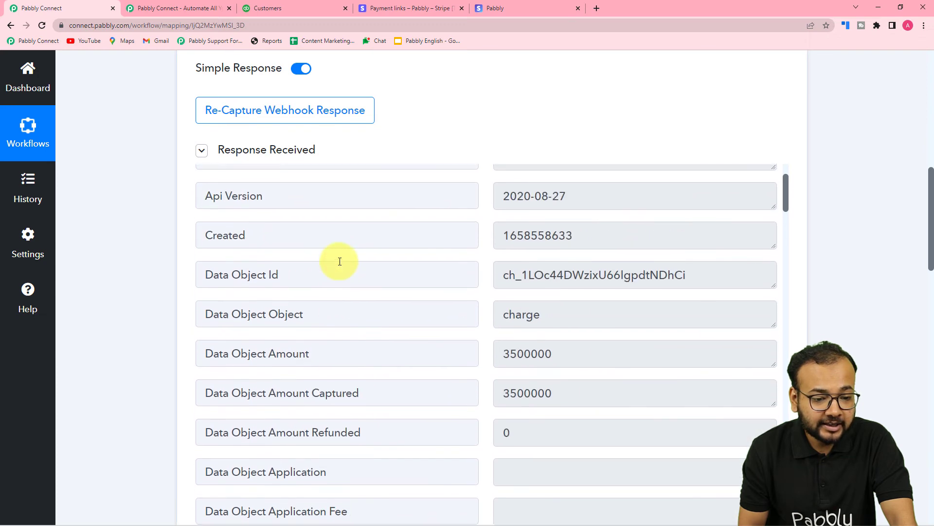
{"action": "scroll", "coordinate": [340, 261], "scroll_direction": "down", "scroll_amount": 15}
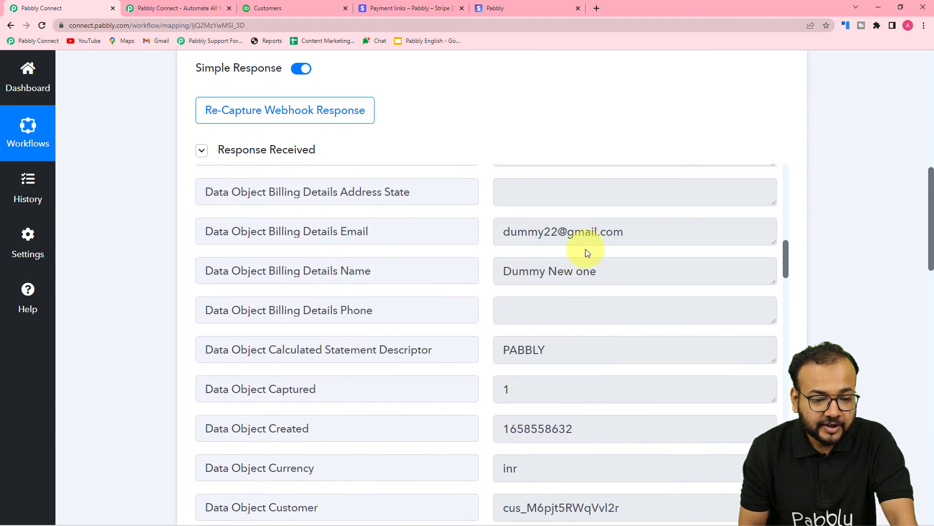
{"action": "scroll", "coordinate": [120, 205], "scroll_direction": "down", "scroll_amount": 15}
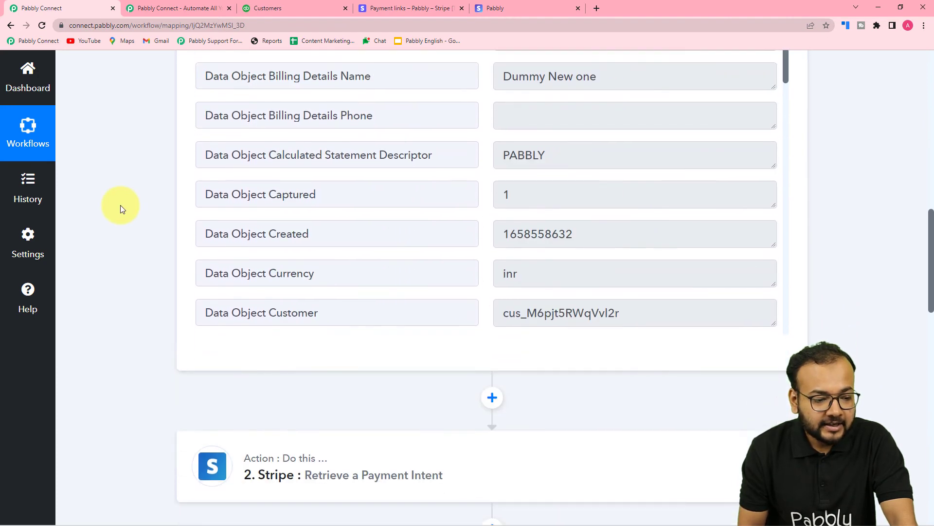
- Open the Create a Customer action in the router's Customer not Exist route
{"action": "scroll", "coordinate": [120, 206], "scroll_direction": "down", "scroll_amount": 5}
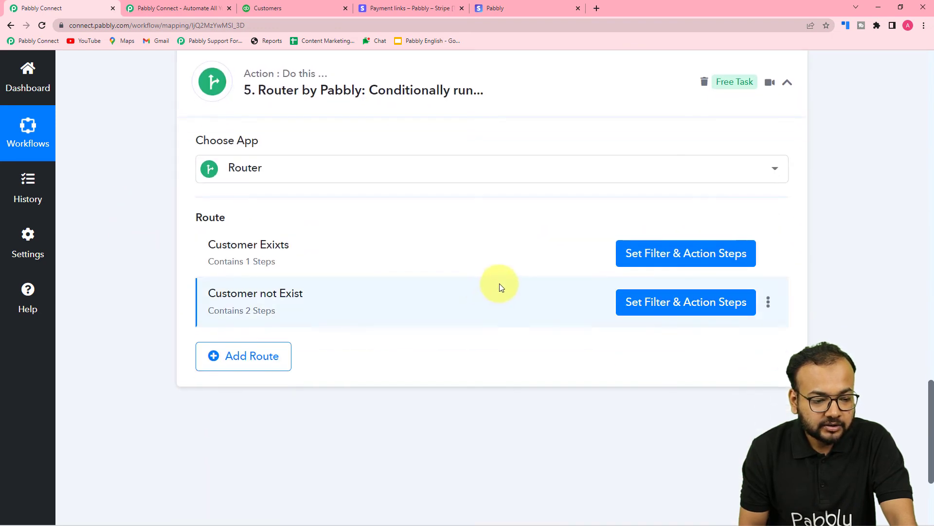
{"action": "left_click", "coordinate": [657, 310]}
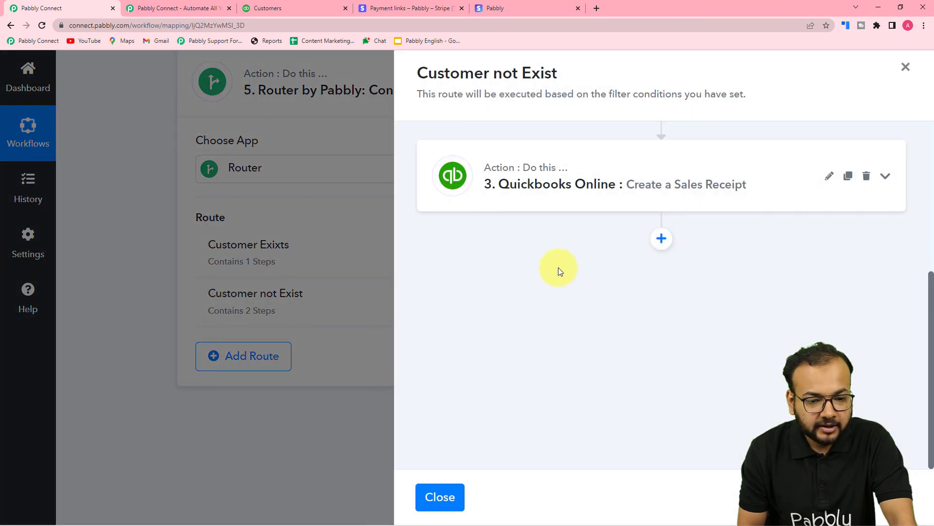
{"action": "scroll", "coordinate": [559, 268], "scroll_direction": "up", "scroll_amount": 5}
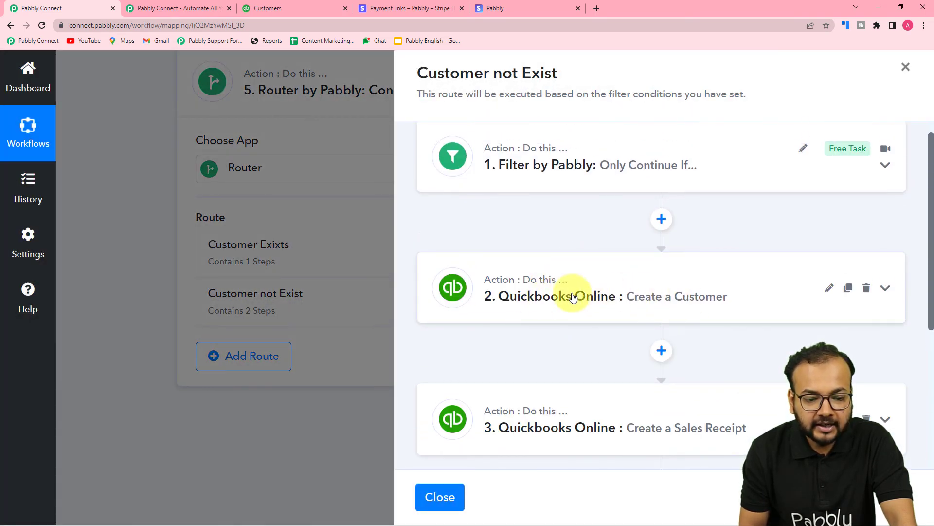
{"action": "left_click", "coordinate": [622, 280]}
{"action": "scroll", "coordinate": [618, 270], "scroll_direction": "down", "scroll_amount": 8}
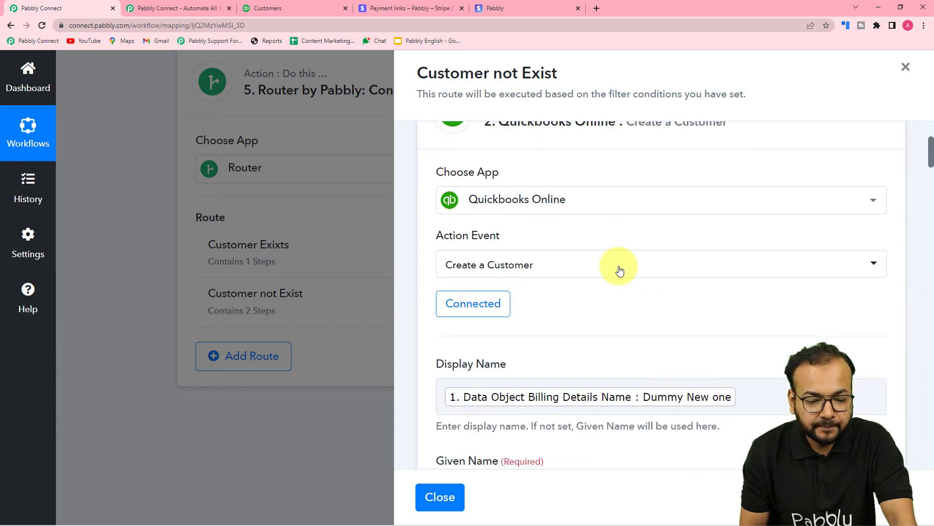
- Review the mapped customer fields down to the delivery method, then save the Create a Customer action and send its test request
{"action": "scroll", "coordinate": [618, 266], "scroll_direction": "down", "scroll_amount": 1}
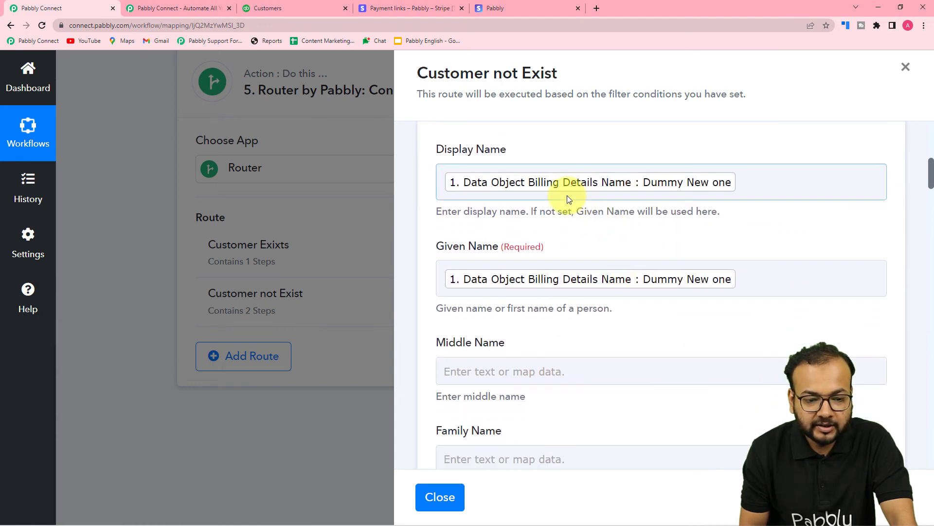
{"action": "scroll", "coordinate": [558, 220], "scroll_direction": "down", "scroll_amount": 12}
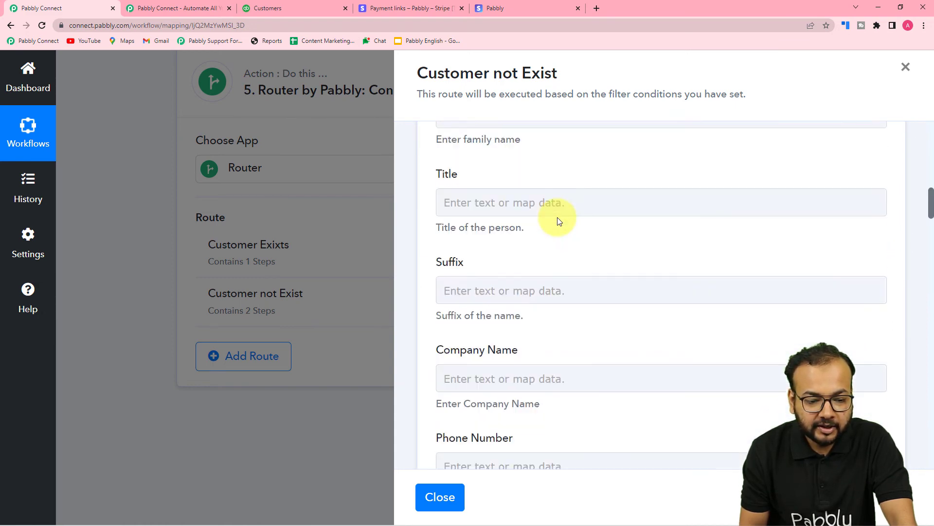
{"action": "scroll", "coordinate": [558, 220], "scroll_direction": "down", "scroll_amount": 13}
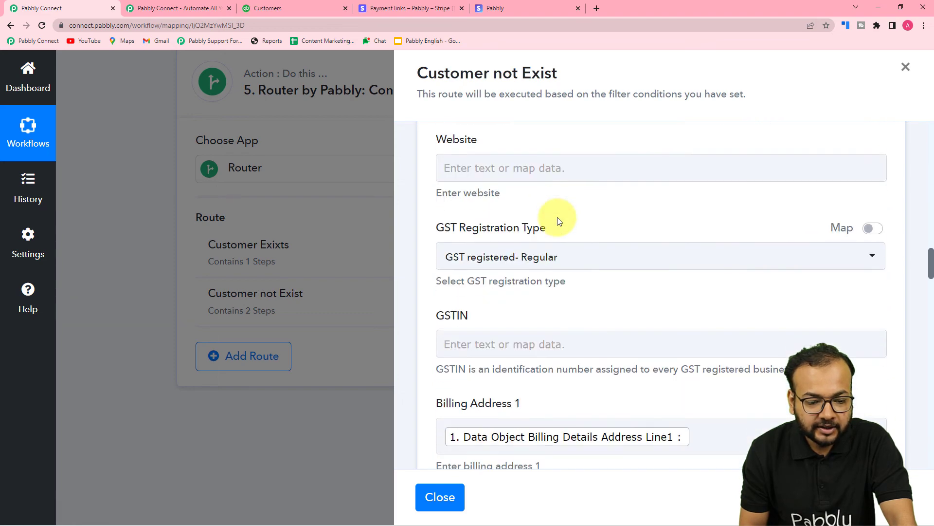
{"action": "scroll", "coordinate": [558, 220], "scroll_direction": "down", "scroll_amount": 15}
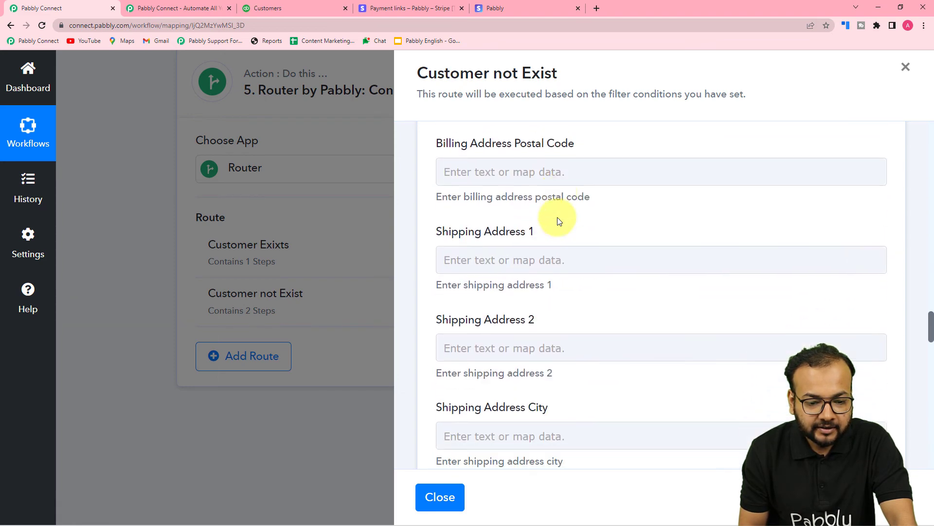
{"action": "scroll", "coordinate": [556, 217], "scroll_direction": "down", "scroll_amount": 15}
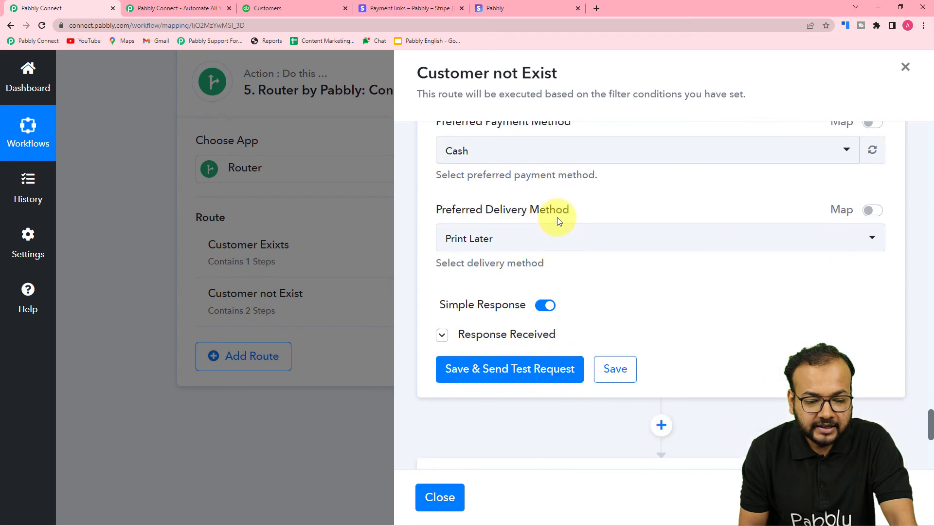
{"action": "left_click", "coordinate": [501, 343]}
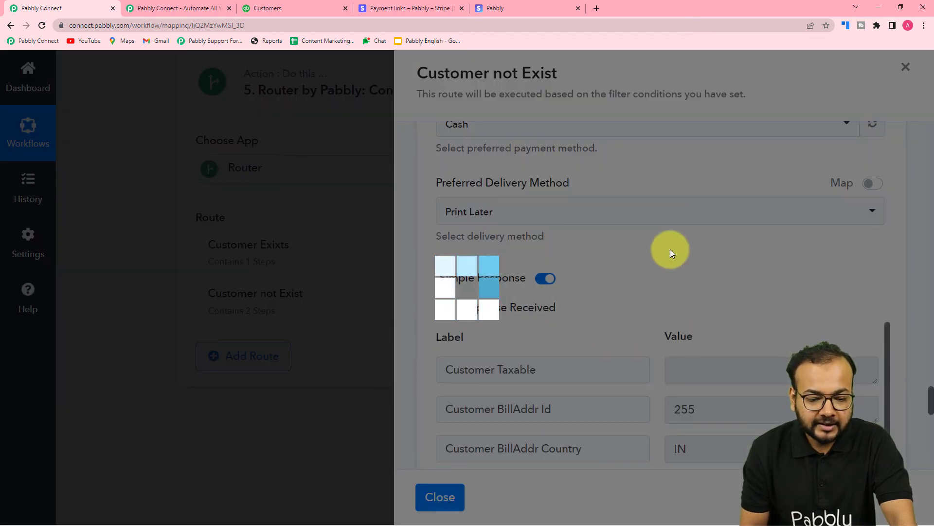
- Examine the Create a Customer test response, from the billing address values to the customer ID and names
{"action": "scroll", "coordinate": [640, 270], "scroll_direction": "down", "scroll_amount": 2}
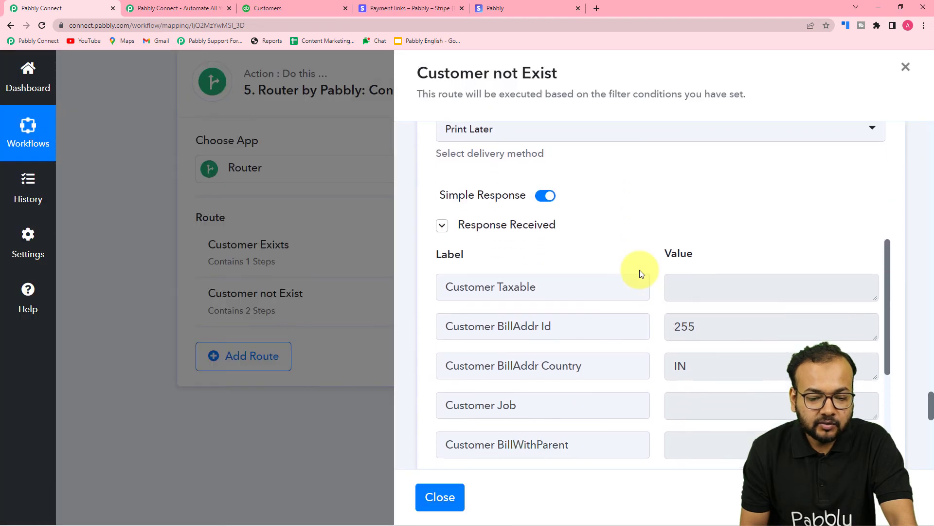
{"action": "scroll", "coordinate": [640, 270], "scroll_direction": "down", "scroll_amount": 1}
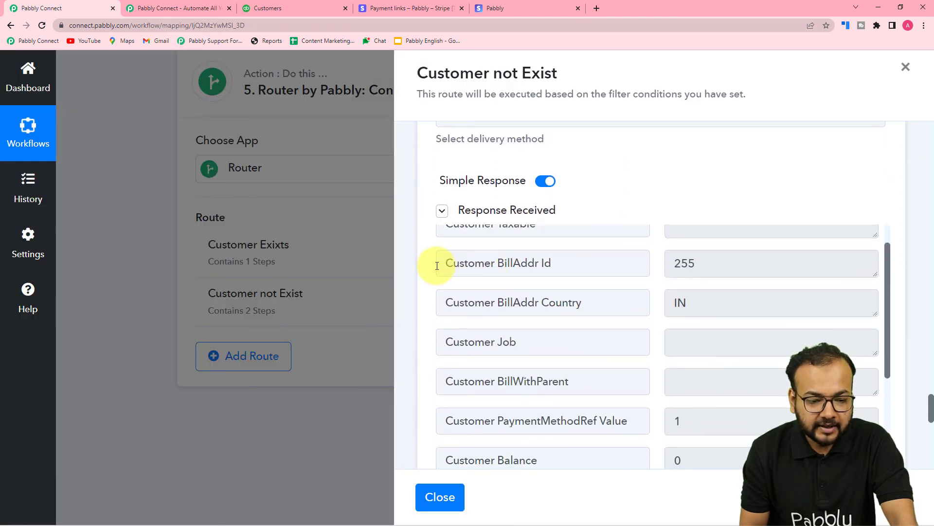
{"action": "scroll", "coordinate": [536, 263], "scroll_direction": "down", "scroll_amount": 1}
{"action": "scroll", "coordinate": [475, 278], "scroll_direction": "up", "scroll_amount": 2}
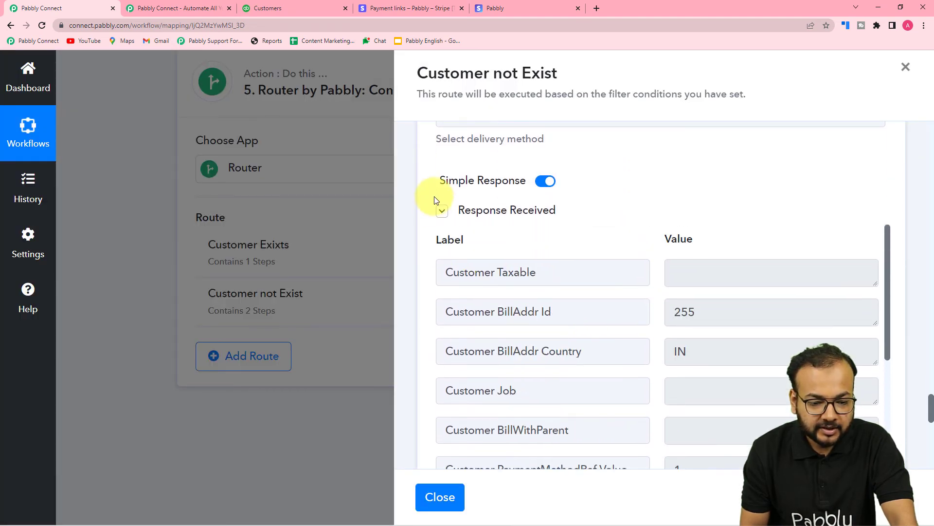
{"action": "scroll", "coordinate": [506, 292], "scroll_direction": "down", "scroll_amount": 8}
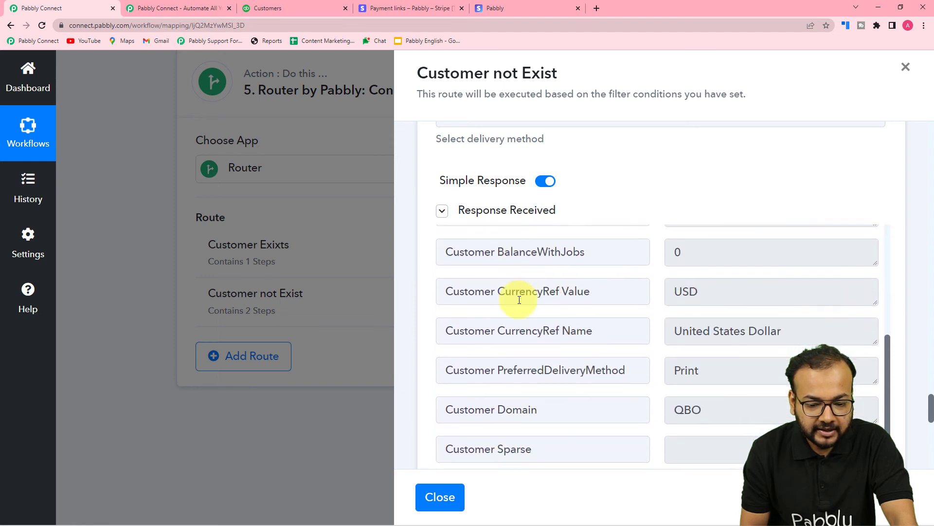
{"action": "scroll", "coordinate": [531, 318], "scroll_direction": "down", "scroll_amount": 3}
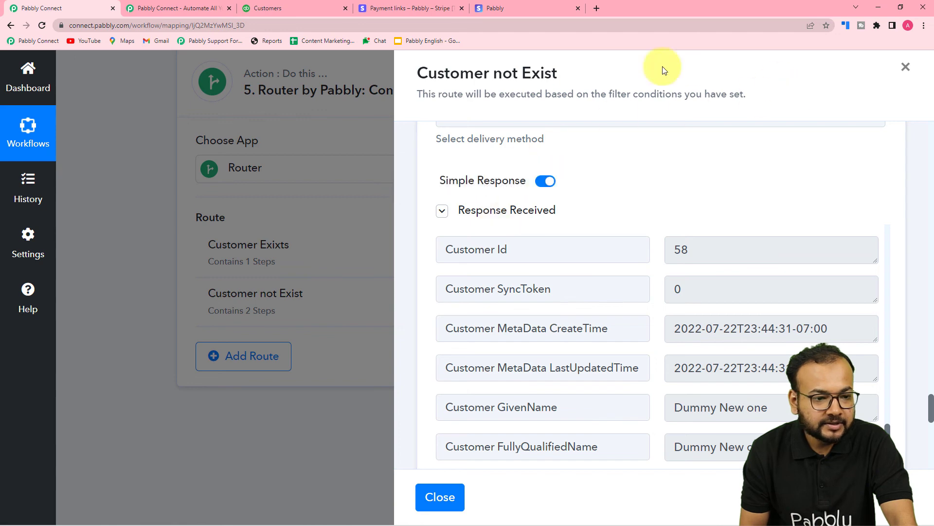
- Switch to QuickBooks, reload the customer list, and open the newly created customer's record to check its transactions
{"action": "left_click", "coordinate": [291, 7]}
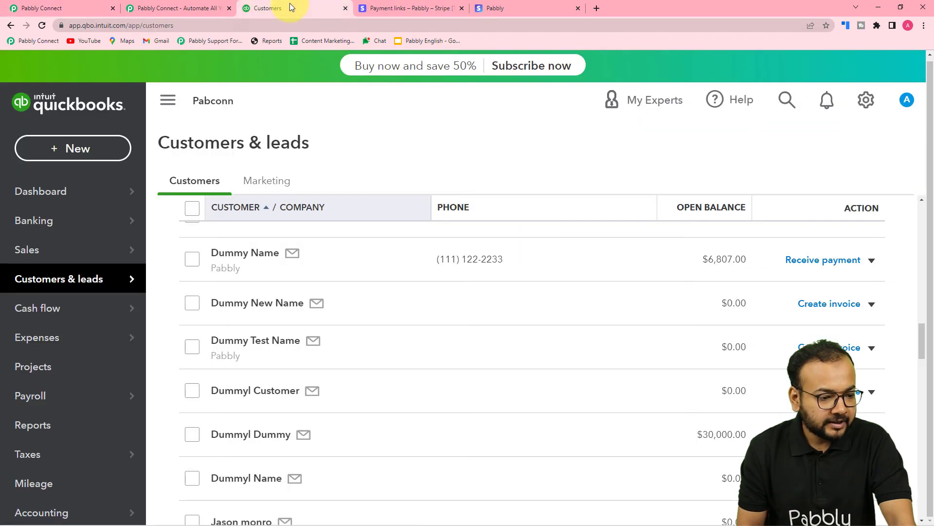
{"action": "scroll", "coordinate": [535, 203], "scroll_direction": "up", "scroll_amount": 3}
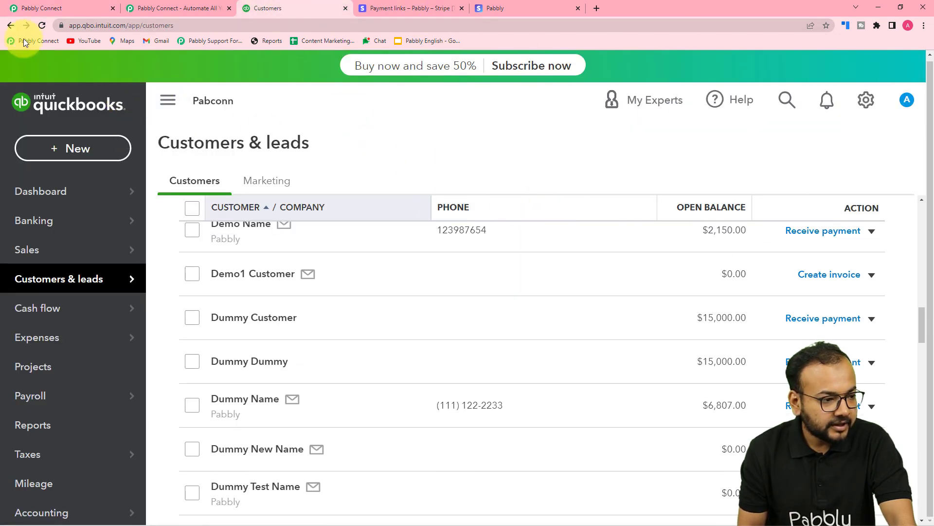
{"action": "left_click", "coordinate": [41, 27]}
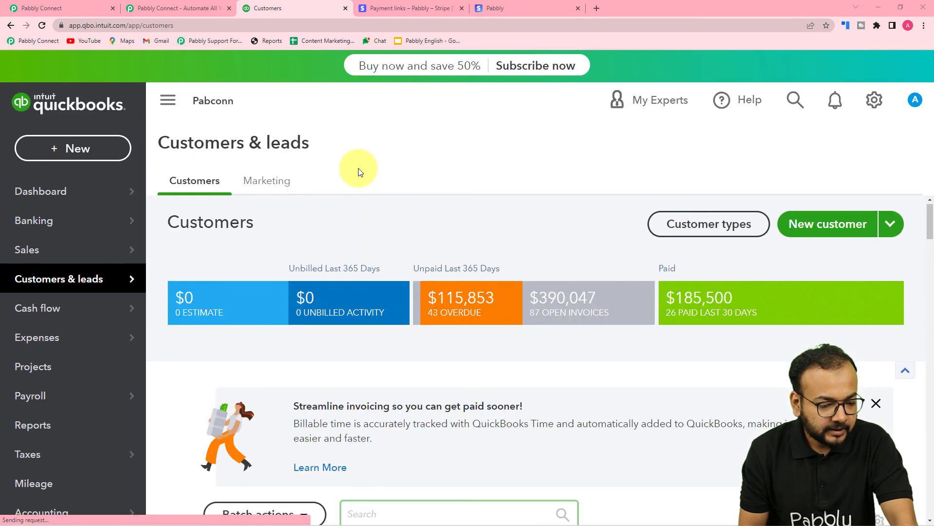
{"action": "scroll", "coordinate": [321, 243], "scroll_direction": "down", "scroll_amount": 5}
{"action": "scroll", "coordinate": [332, 249], "scroll_direction": "down", "scroll_amount": 10}
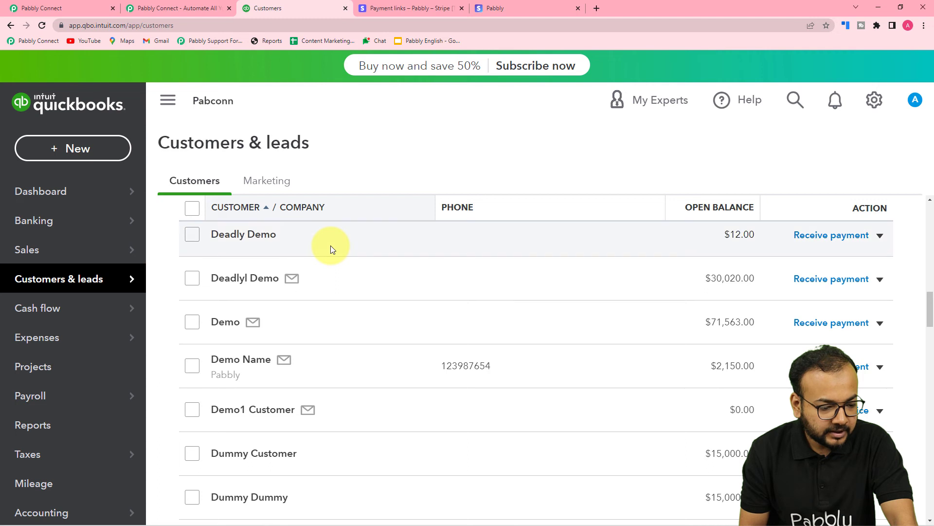
{"action": "scroll", "coordinate": [331, 249], "scroll_direction": "down", "scroll_amount": 6}
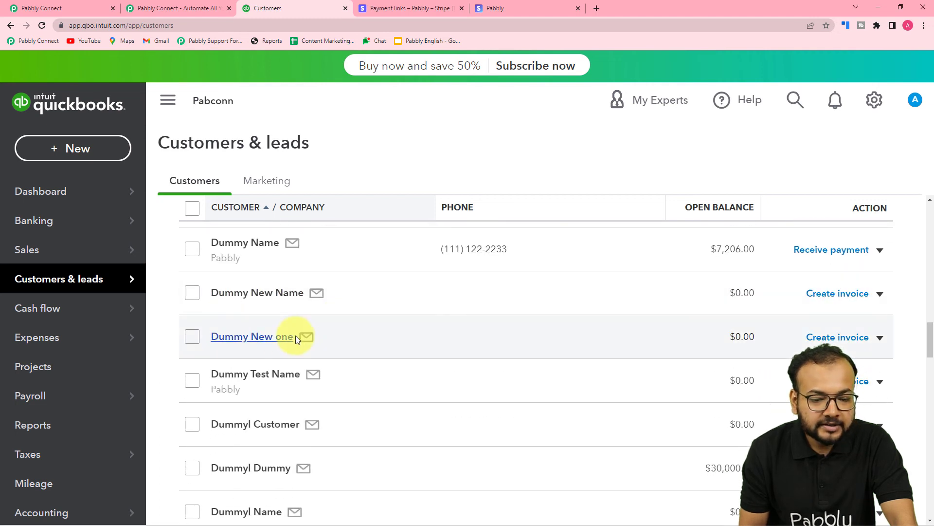
{"action": "left_click", "coordinate": [249, 336]}
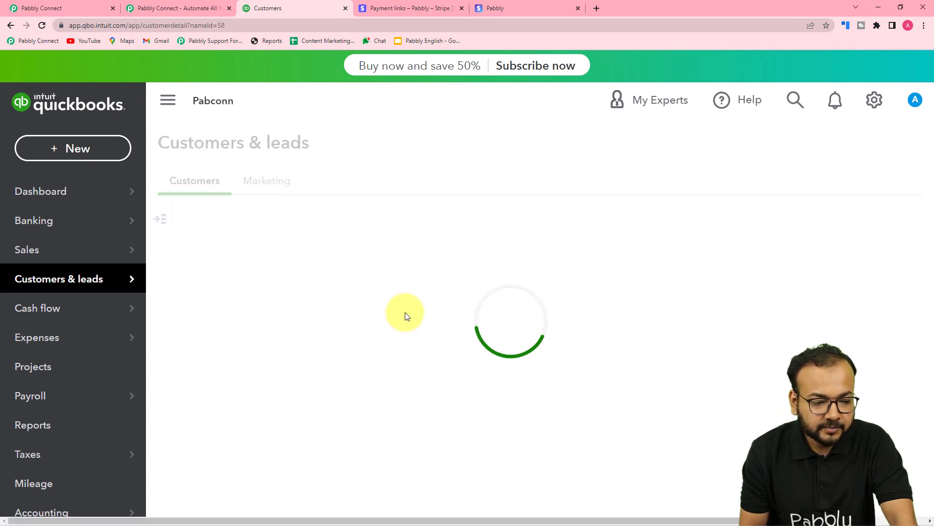
{"action": "scroll", "coordinate": [405, 313], "scroll_direction": "down", "scroll_amount": 2}
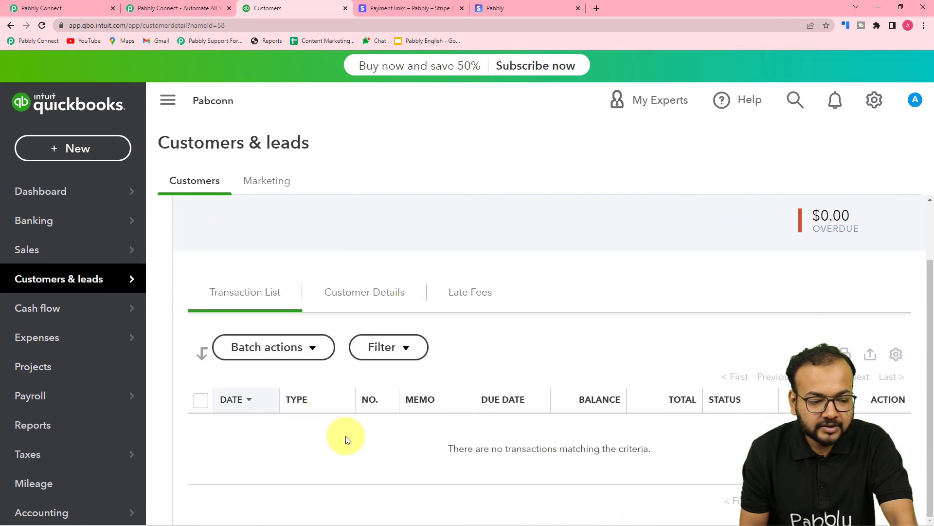
- Return to Pabbly Connect and open the Create a Sales Receipt action in the Customer not Exist route
{"action": "left_click", "coordinate": [43, 8]}
{"action": "scroll", "coordinate": [465, 202], "scroll_direction": "down", "scroll_amount": 6}
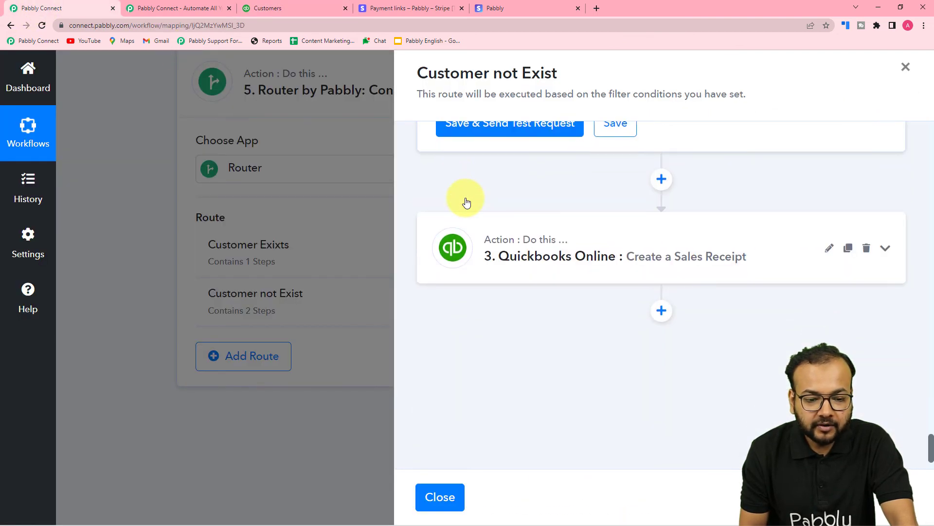
{"action": "scroll", "coordinate": [535, 224], "scroll_direction": "down", "scroll_amount": 2}
{"action": "left_click", "coordinate": [567, 196]}
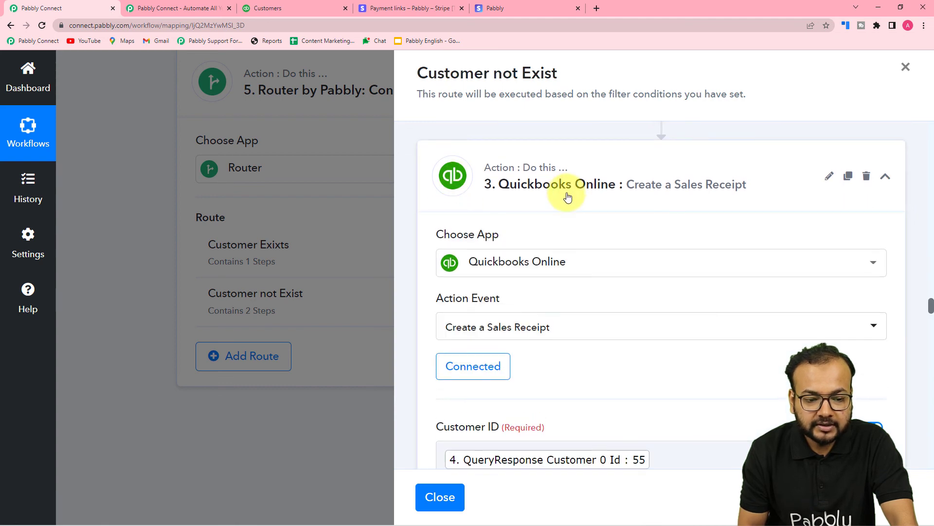
- Replace the sales receipt's Customer ID mapping with the Customer Id from the route's Create a Customer step
{"action": "scroll", "coordinate": [568, 197], "scroll_direction": "down", "scroll_amount": 6}
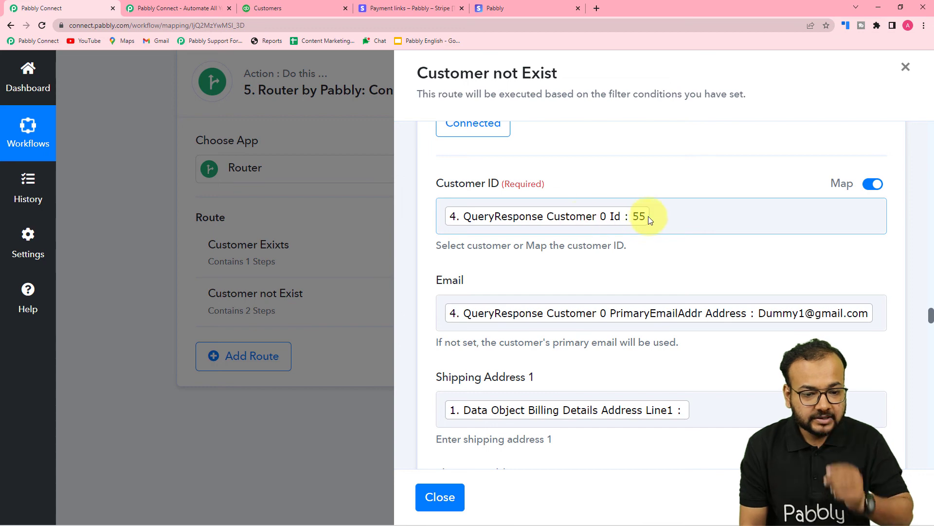
{"action": "left_click", "coordinate": [648, 216]}
{"action": "key", "text": "BackSpace"}
{"action": "scroll", "coordinate": [662, 214], "scroll_direction": "down", "scroll_amount": 2}
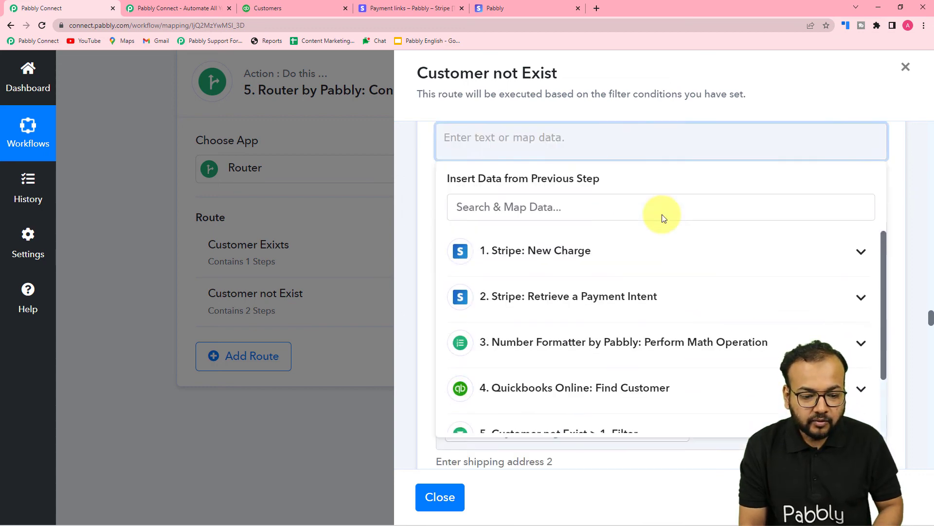
{"action": "scroll", "coordinate": [661, 214], "scroll_direction": "down", "scroll_amount": 5}
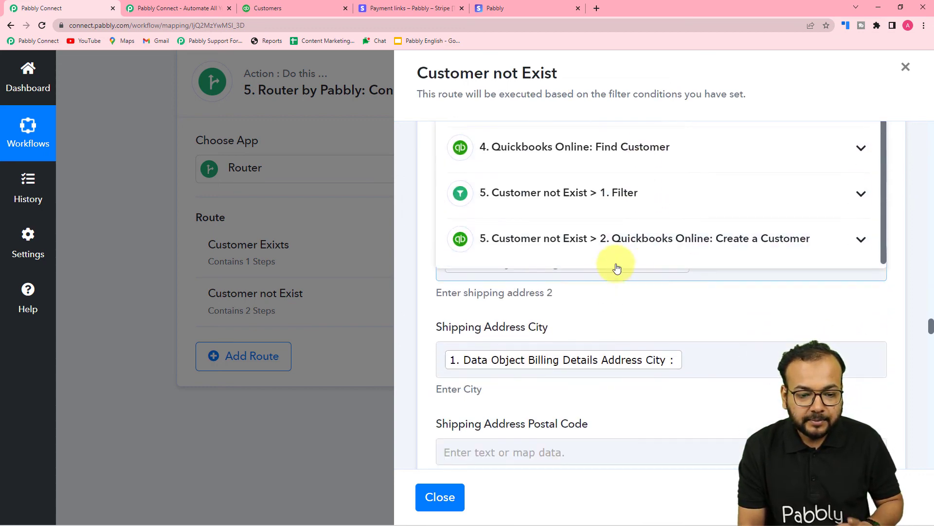
{"action": "left_click", "coordinate": [701, 248]}
{"action": "scroll", "coordinate": [565, 396], "scroll_direction": "down", "scroll_amount": 5}
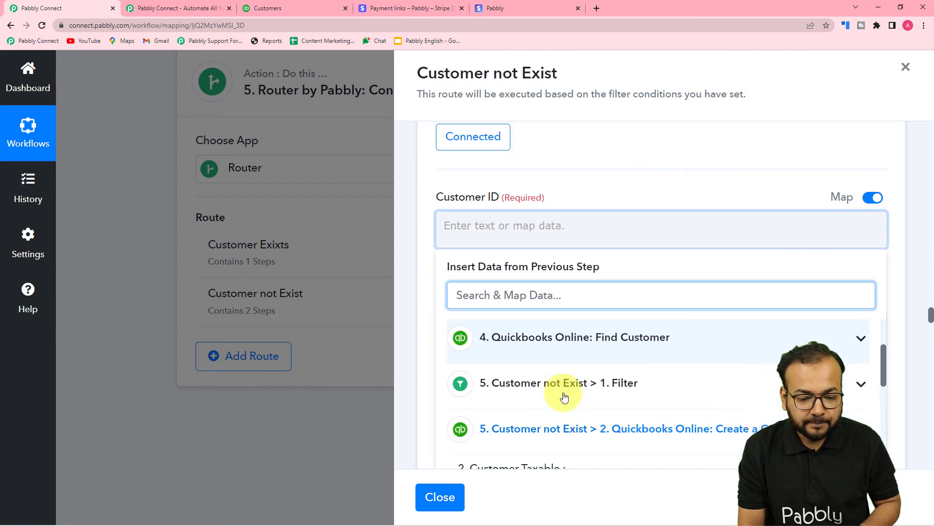
{"action": "scroll", "coordinate": [564, 397], "scroll_direction": "up", "scroll_amount": 1}
{"action": "scroll", "coordinate": [564, 397], "scroll_direction": "up", "scroll_amount": 1}
{"action": "scroll", "coordinate": [565, 397], "scroll_direction": "down", "scroll_amount": 6}
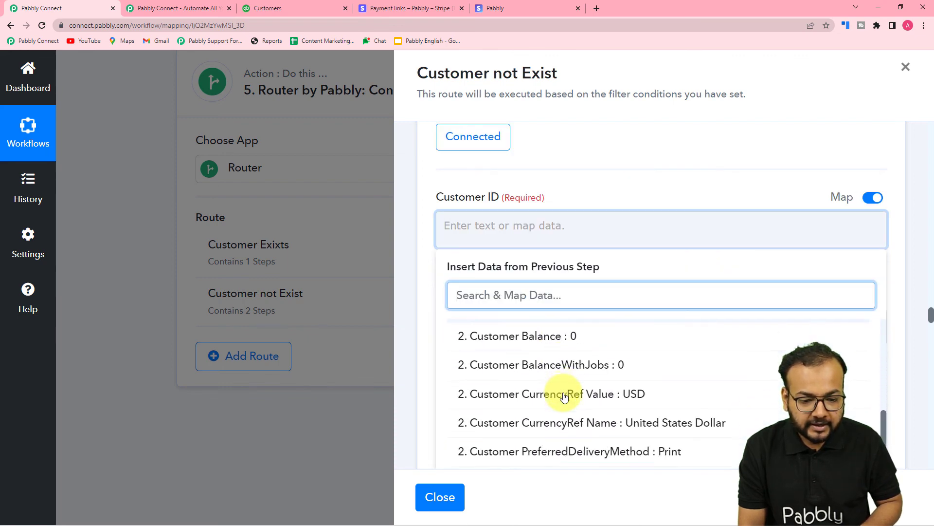
{"action": "left_click", "coordinate": [546, 375]}
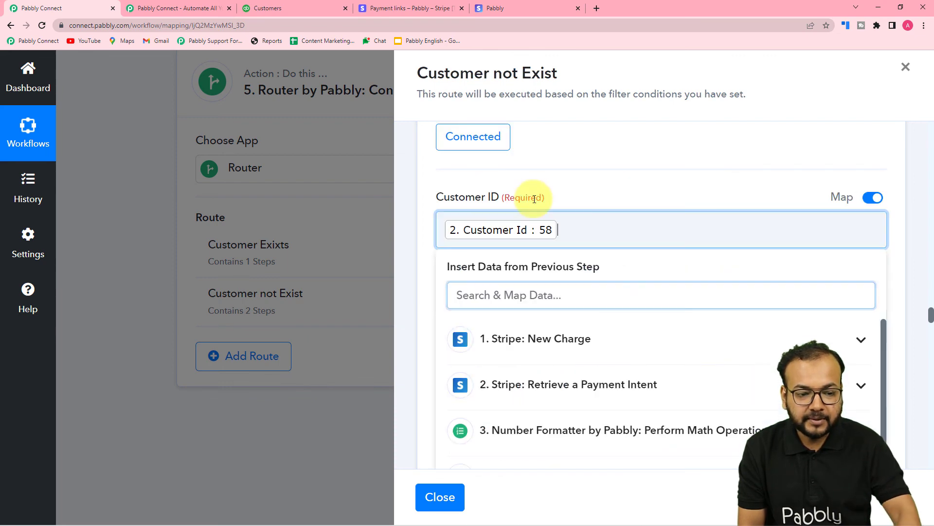
{"action": "left_click", "coordinate": [556, 189]}
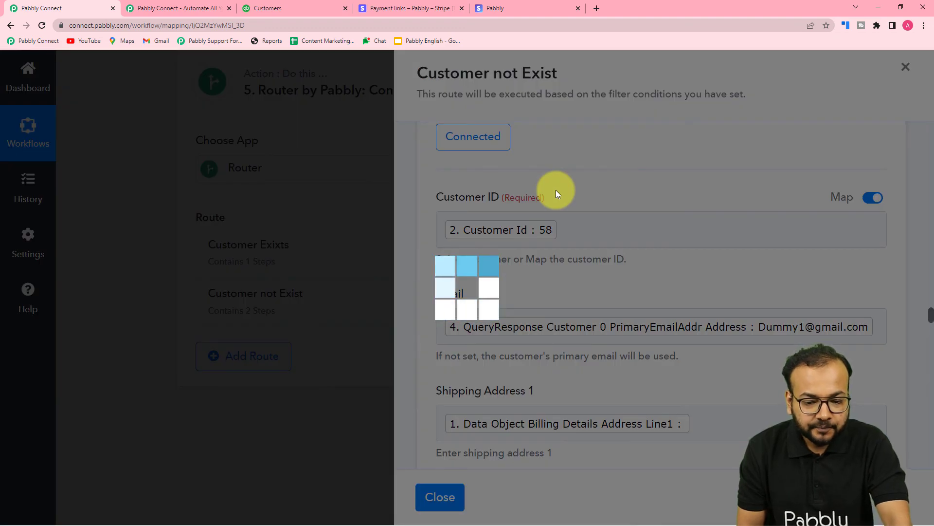
{"action": "scroll", "coordinate": [555, 189], "scroll_direction": "down", "scroll_amount": 2}
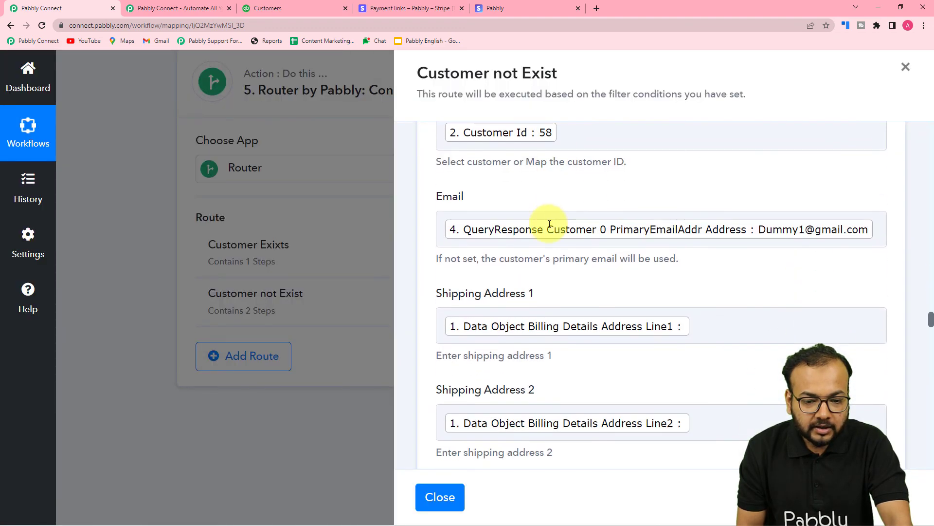
- Clear the Email mapping in the Customer not Exist route's sales receipt, and save and send the test request
{"action": "left_click", "coordinate": [816, 229]}
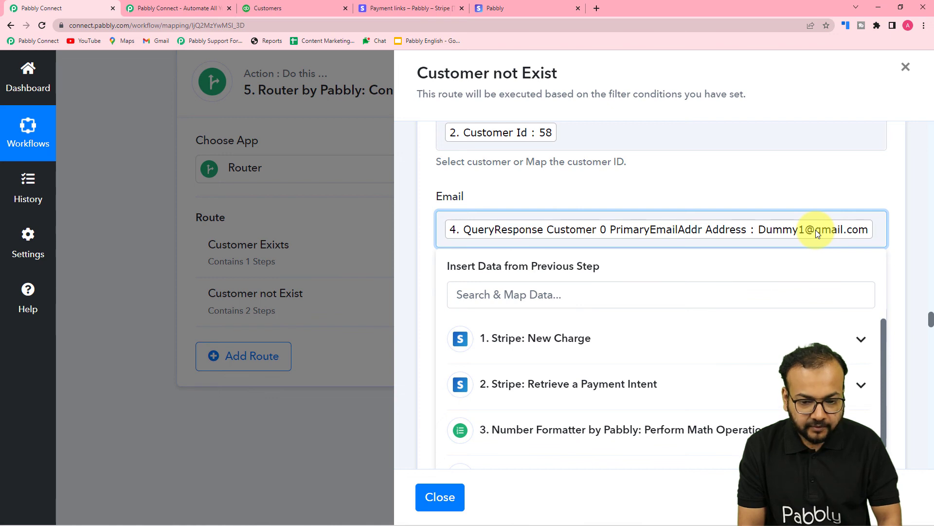
{"action": "key", "text": "BackSpace"}
{"action": "scroll", "coordinate": [705, 252], "scroll_direction": "down", "scroll_amount": 2}
{"action": "scroll", "coordinate": [693, 260], "scroll_direction": "down", "scroll_amount": 1}
{"action": "scroll", "coordinate": [623, 250], "scroll_direction": "up", "scroll_amount": 1}
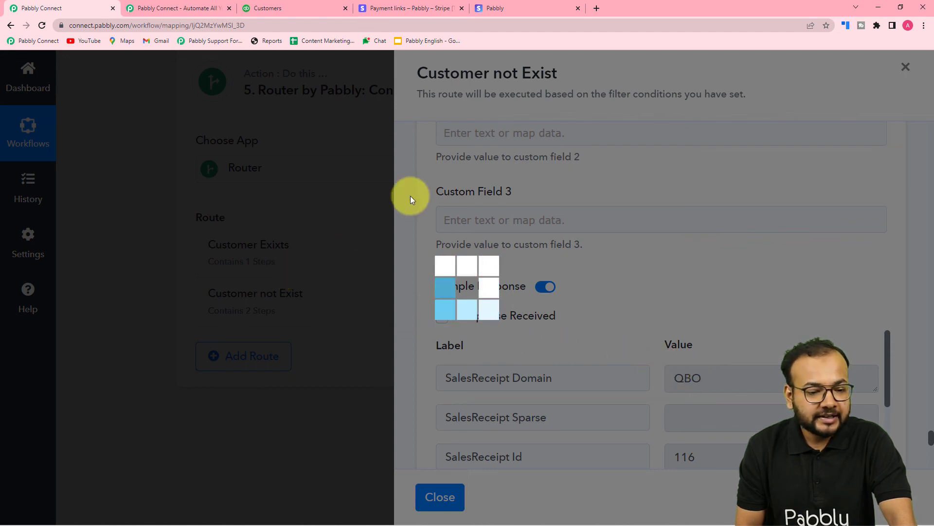
- Switch to QuickBooks, reload the new customer's record, and check its transaction list for the sales receipt
{"action": "left_click", "coordinate": [294, 6]}
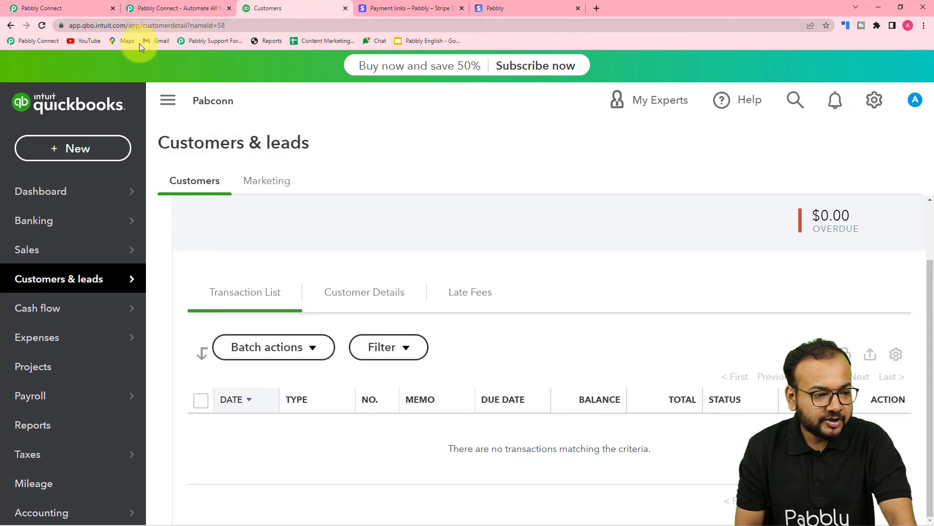
{"action": "left_click", "coordinate": [41, 26]}
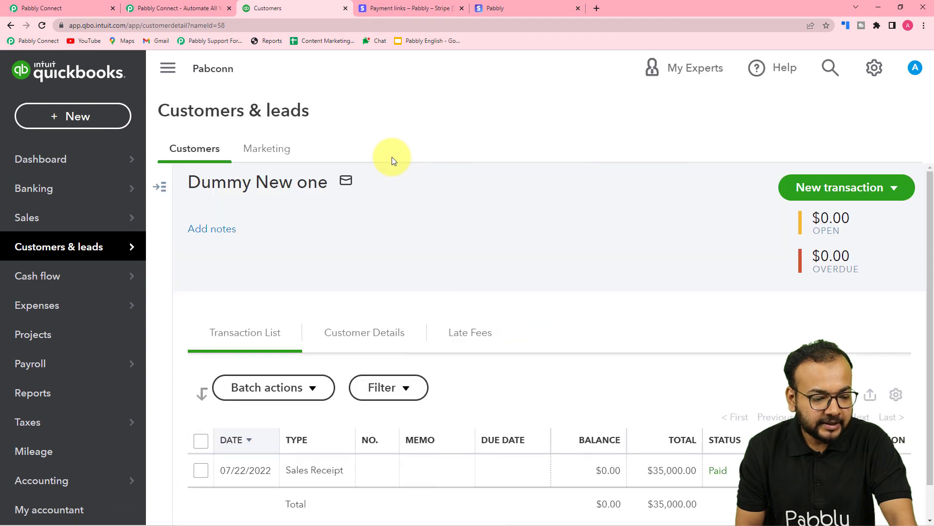
{"action": "scroll", "coordinate": [389, 229], "scroll_direction": "down", "scroll_amount": 2}
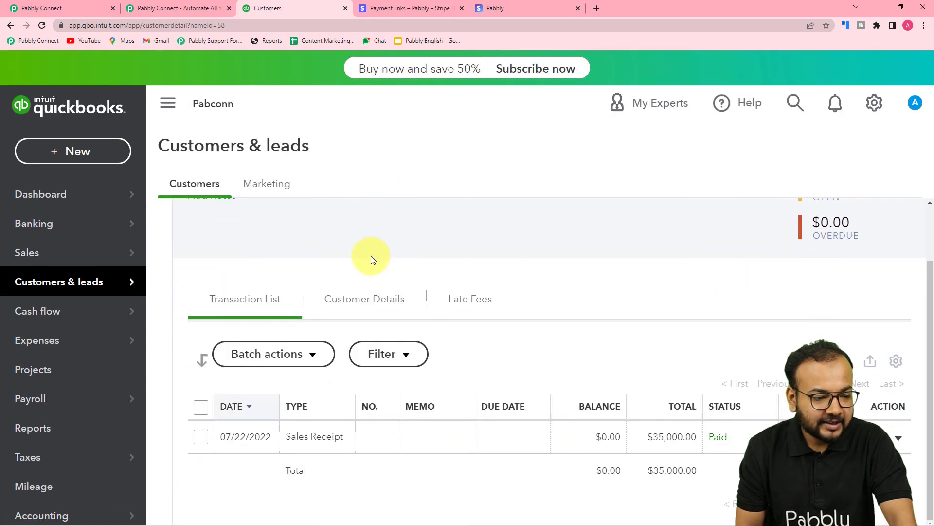
{"action": "scroll", "coordinate": [371, 255], "scroll_direction": "up", "scroll_amount": 2}
{"action": "scroll", "coordinate": [415, 231], "scroll_direction": "down", "scroll_amount": 2}
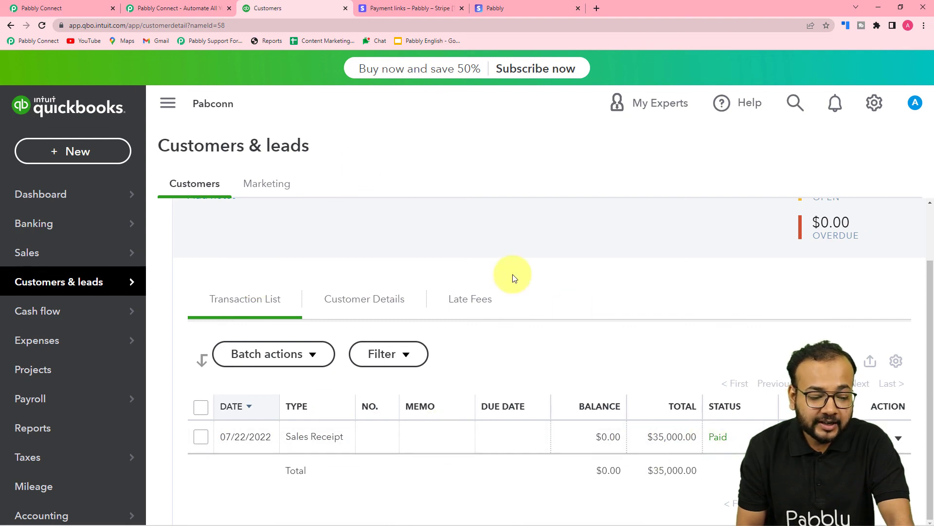
- Return to Pabbly Connect and close the Customer not Exist route
{"action": "left_click", "coordinate": [35, 8]}
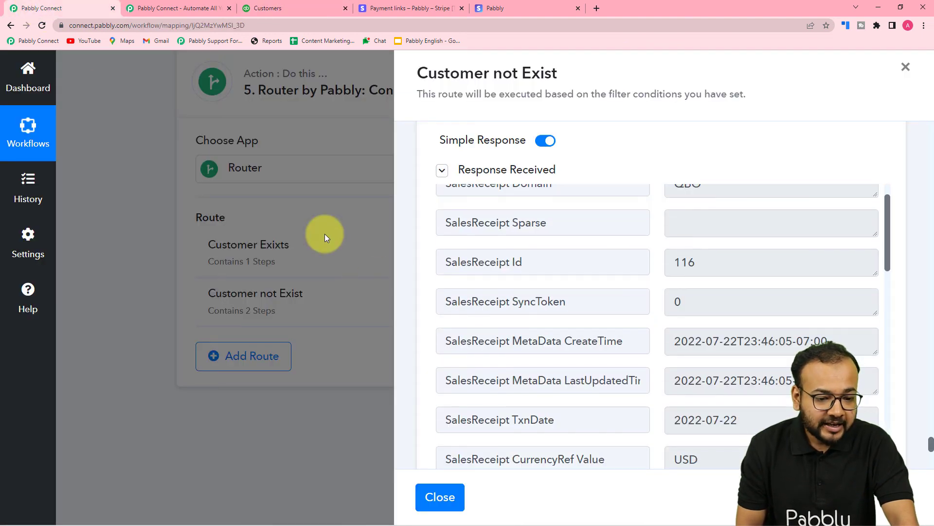
{"action": "left_click", "coordinate": [422, 494]}
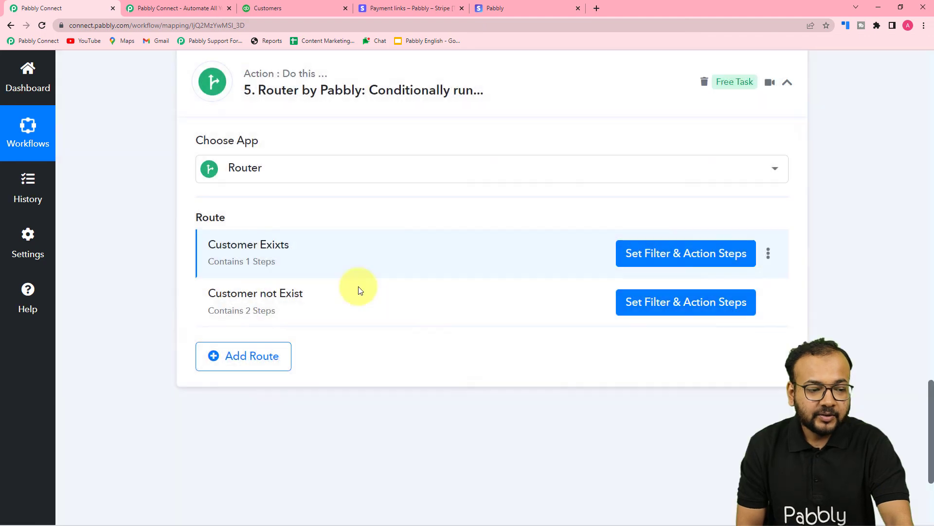
{"action": "scroll", "coordinate": [487, 273], "scroll_direction": "up", "scroll_amount": 4}
{"action": "scroll", "coordinate": [545, 249], "scroll_direction": "up", "scroll_amount": 3}
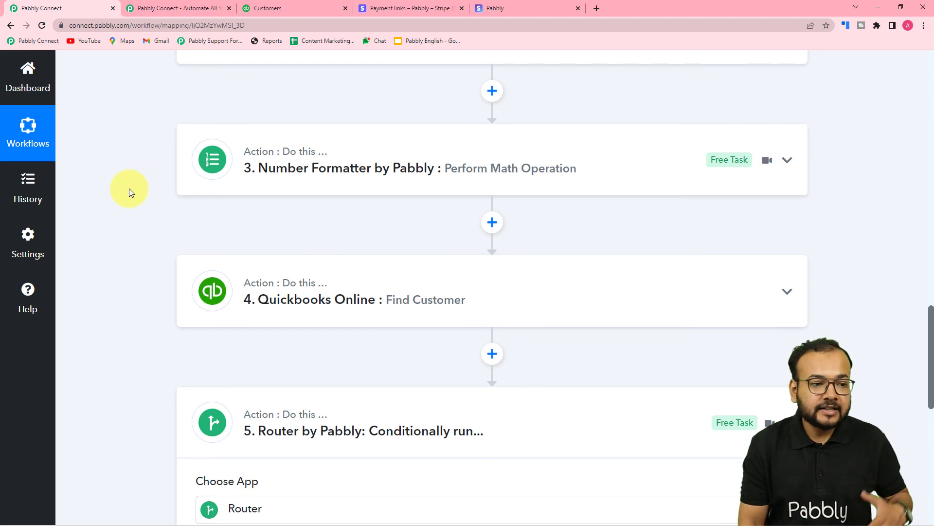
- Recheck the customer's transactions in QuickBooks, and collapse the Stripe New Charge trigger back in the Pabbly Connect workflow
{"action": "left_click", "coordinate": [299, 10]}
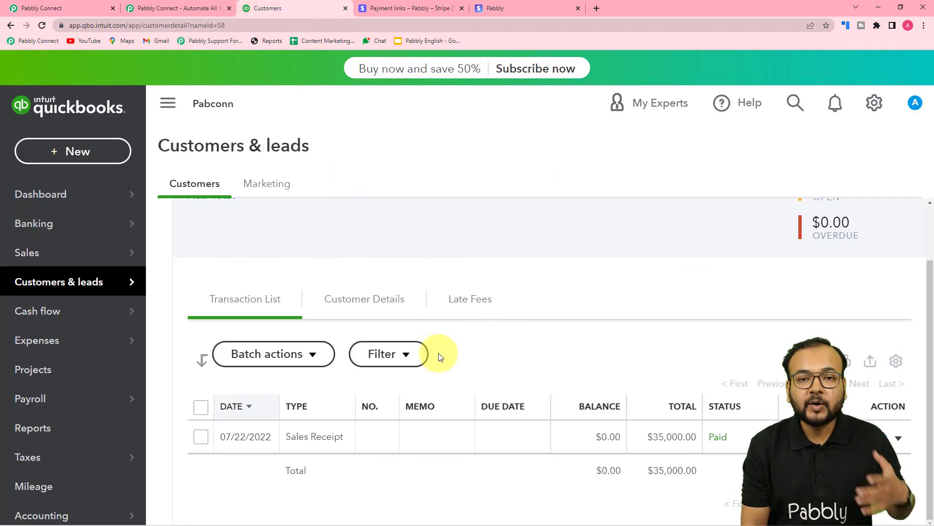
{"action": "left_click", "coordinate": [89, 13]}
{"action": "scroll", "coordinate": [292, 184], "scroll_direction": "up", "scroll_amount": 20}
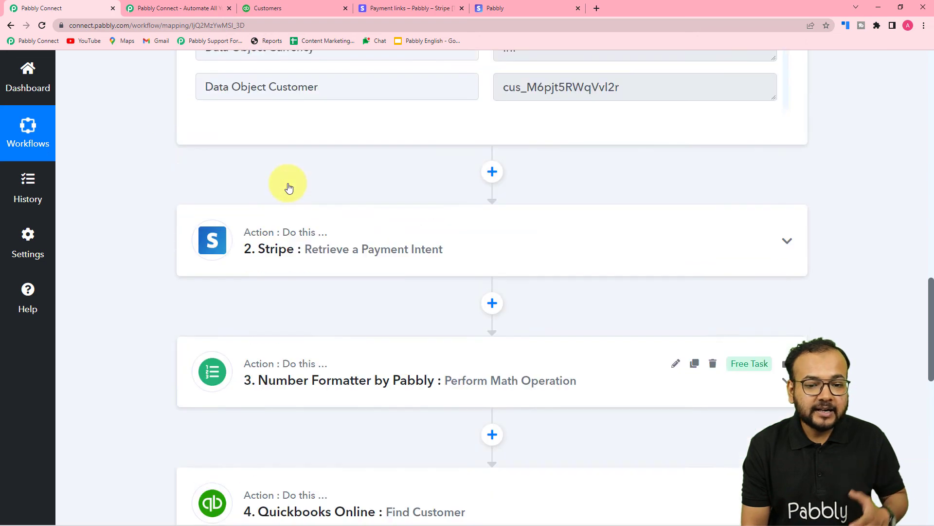
{"action": "scroll", "coordinate": [792, 197], "scroll_direction": "up", "scroll_amount": 15}
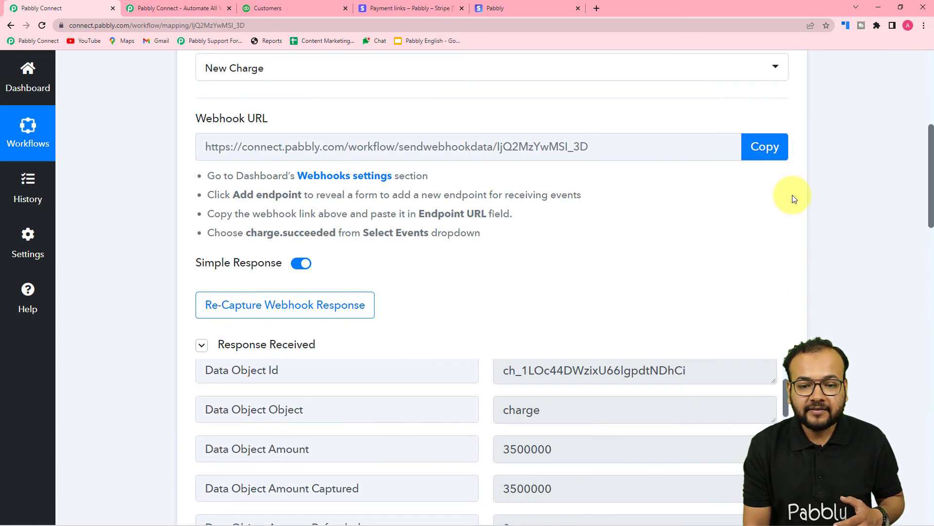
{"action": "left_click", "coordinate": [788, 112]}
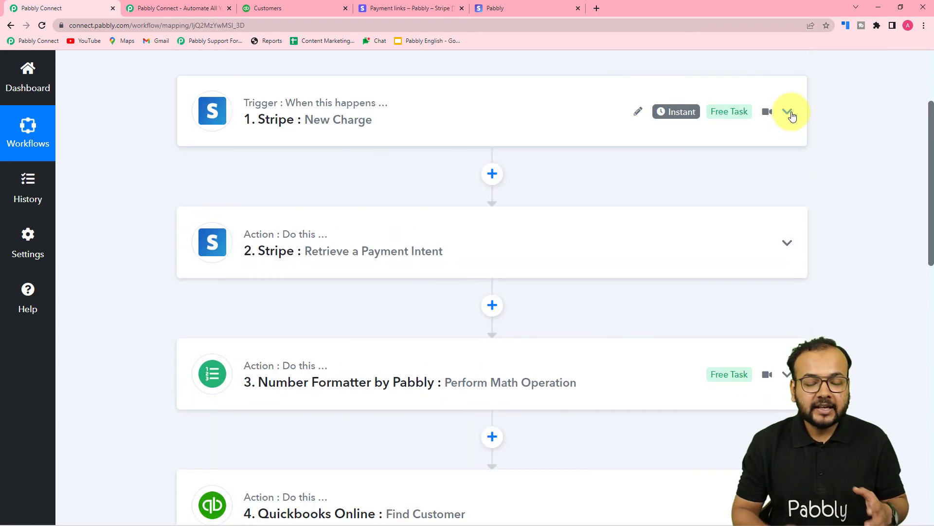